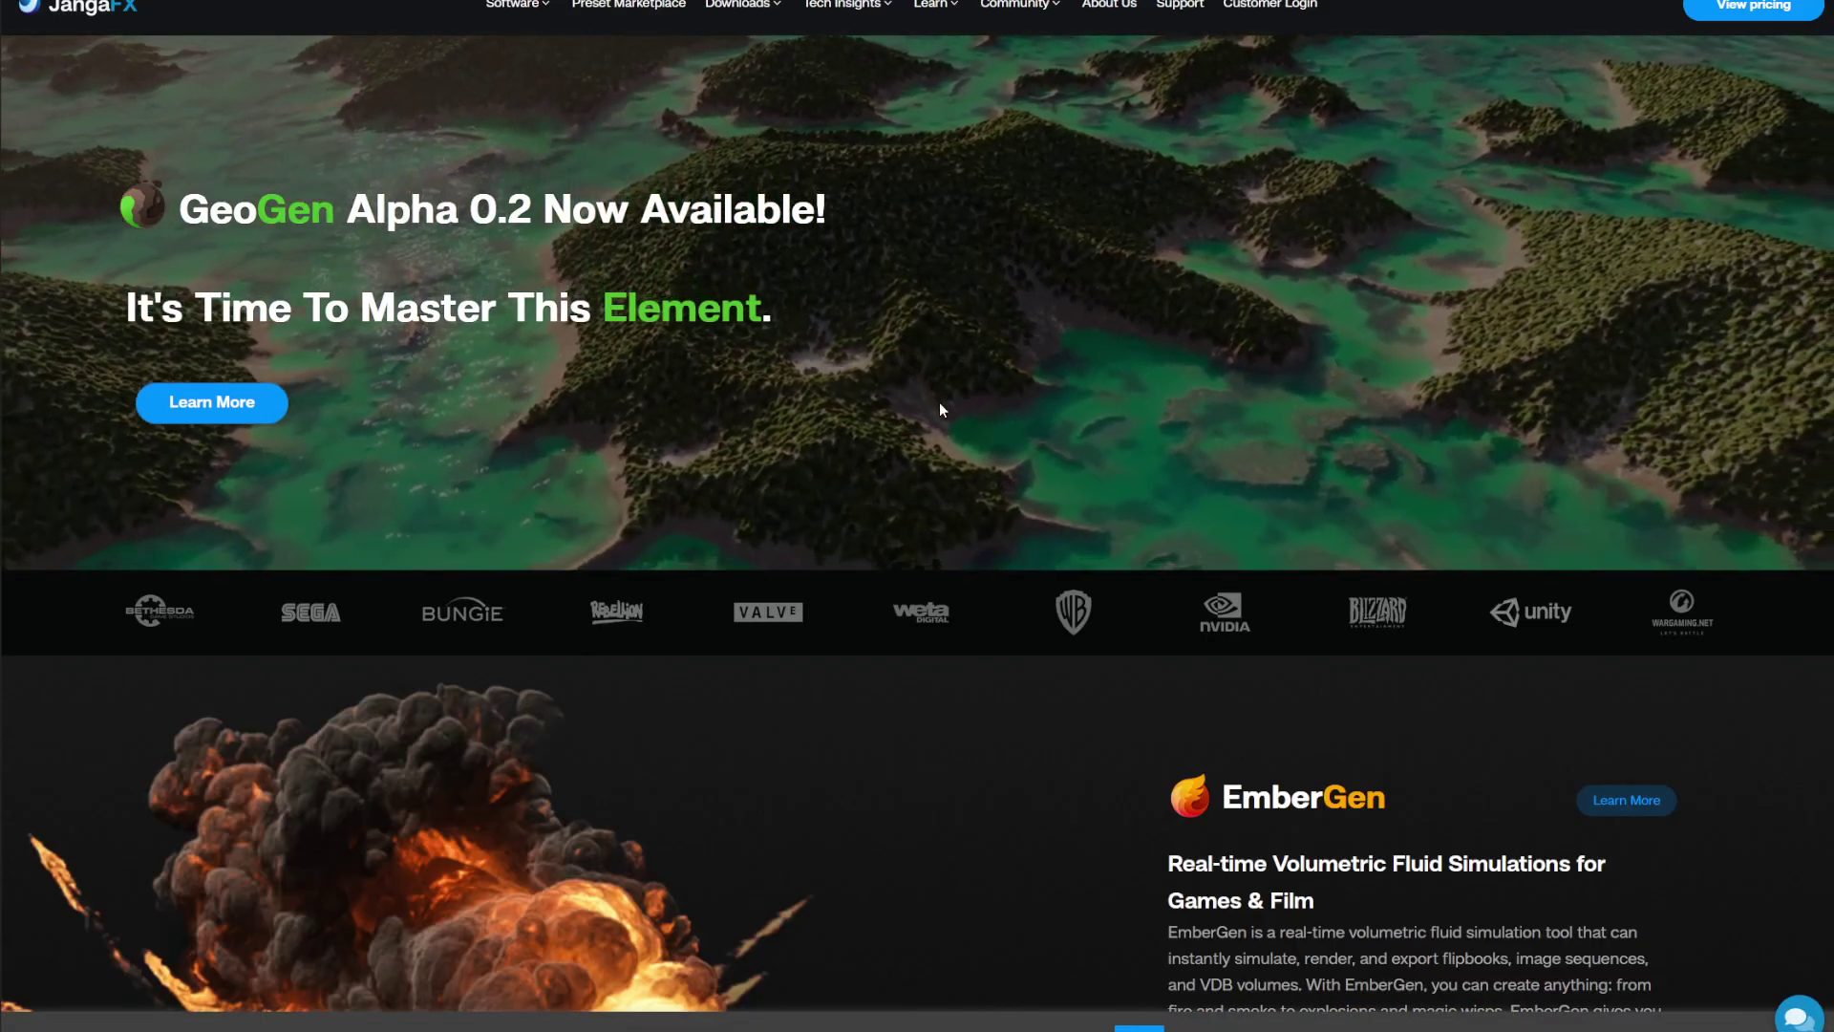
# Browse the JangaFX site and open the Free VDB Volumes page from the Downloads menu
pyautogui.scroll(-3, 940, 404)
pyautogui.scroll(-5, 954, 412)
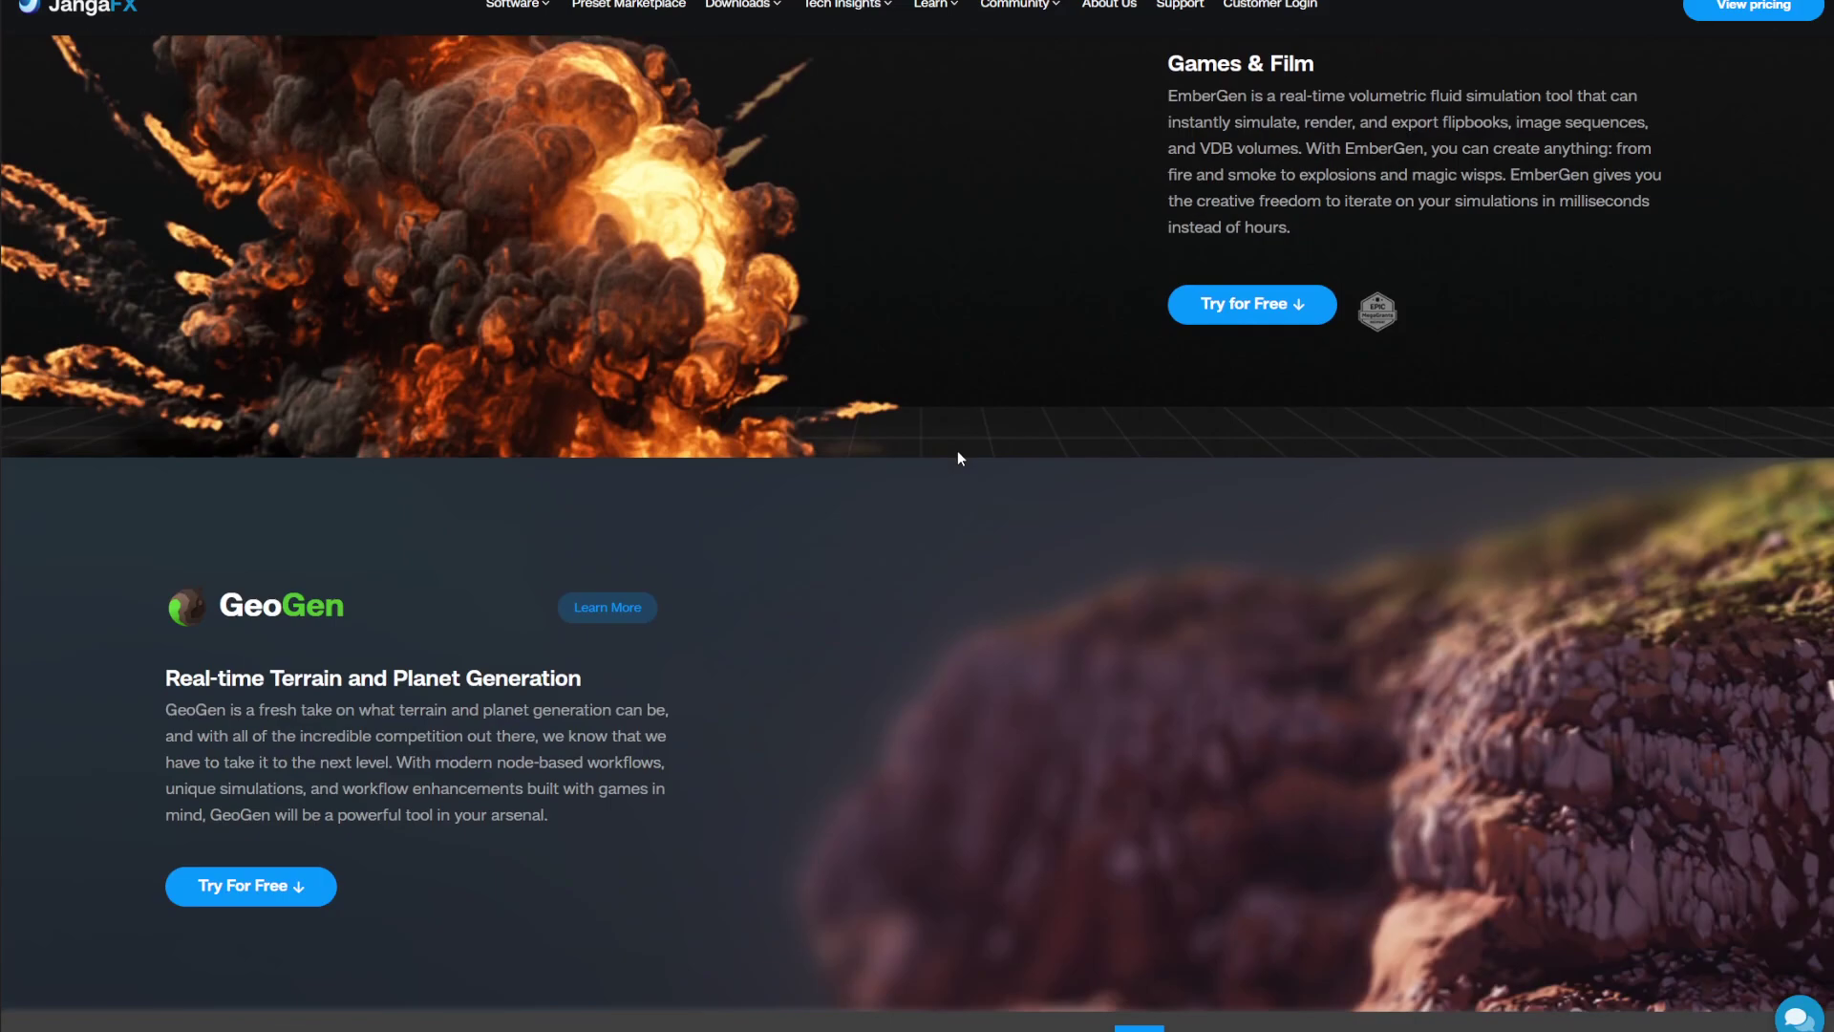
pyautogui.scroll(-4, 957, 450)
pyautogui.scroll(-4, 951, 442)
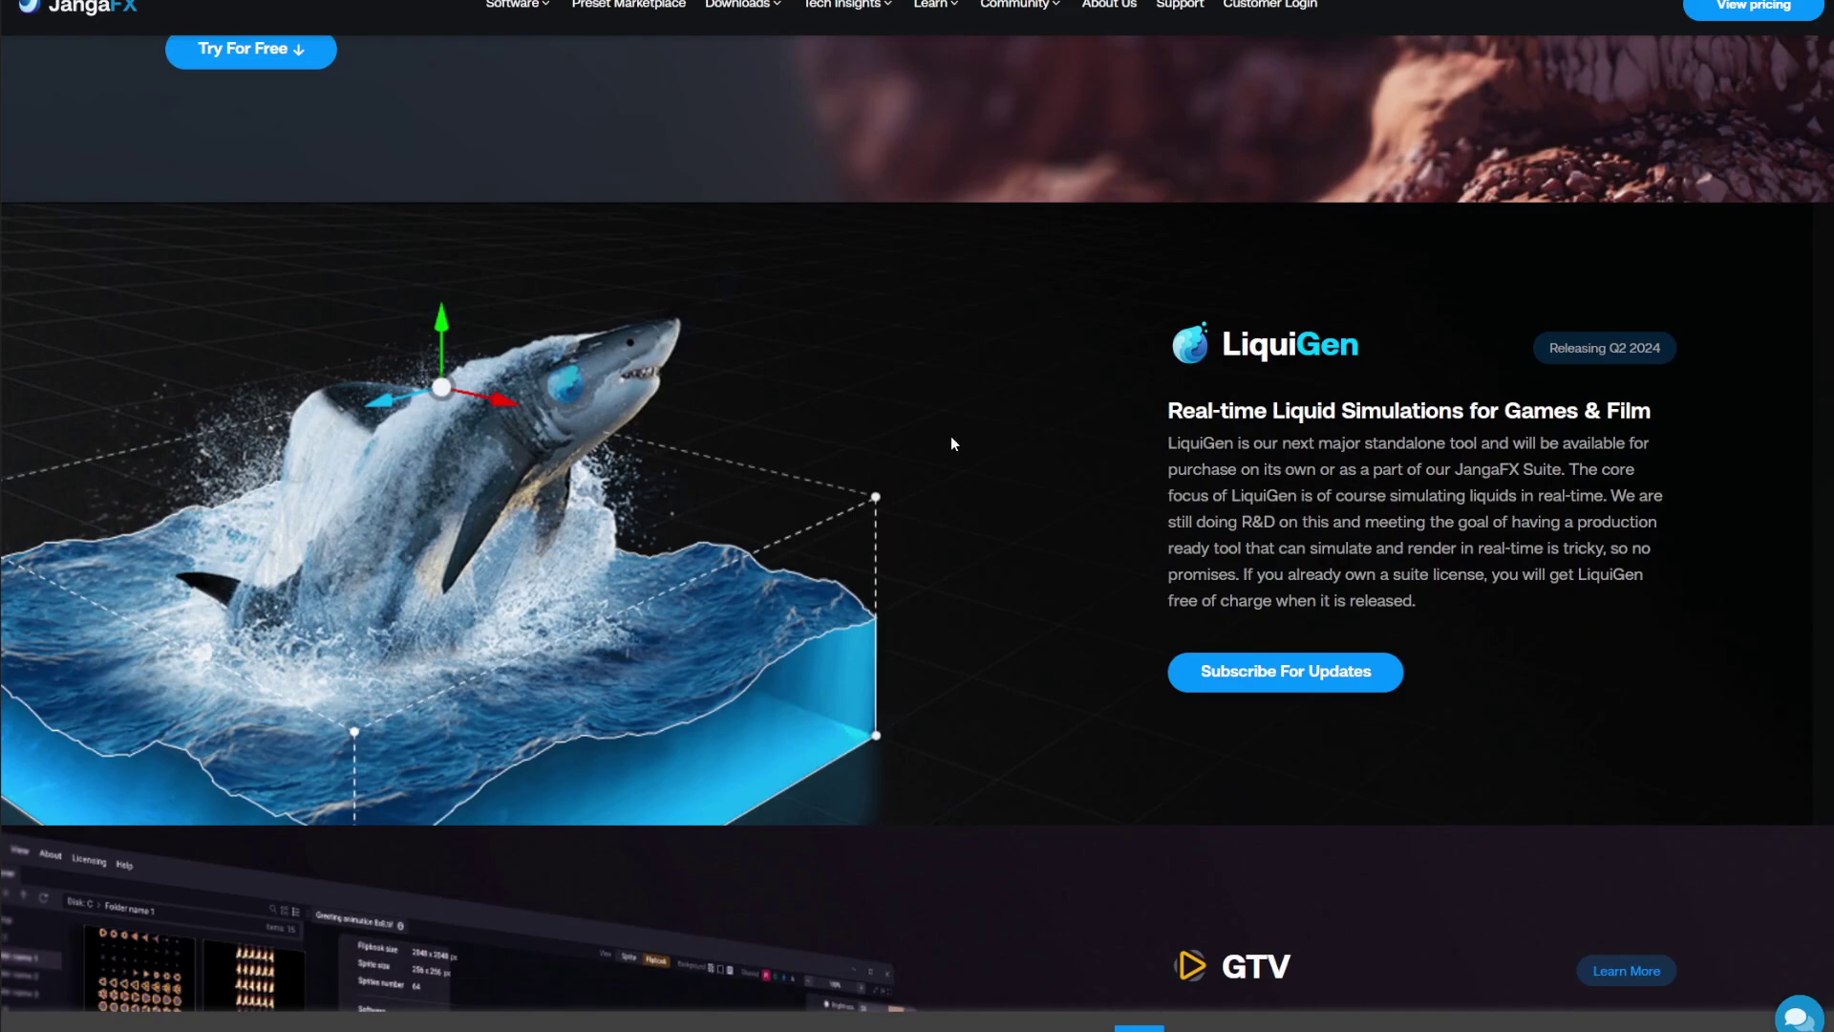
pyautogui.scroll(10, 859, 306)
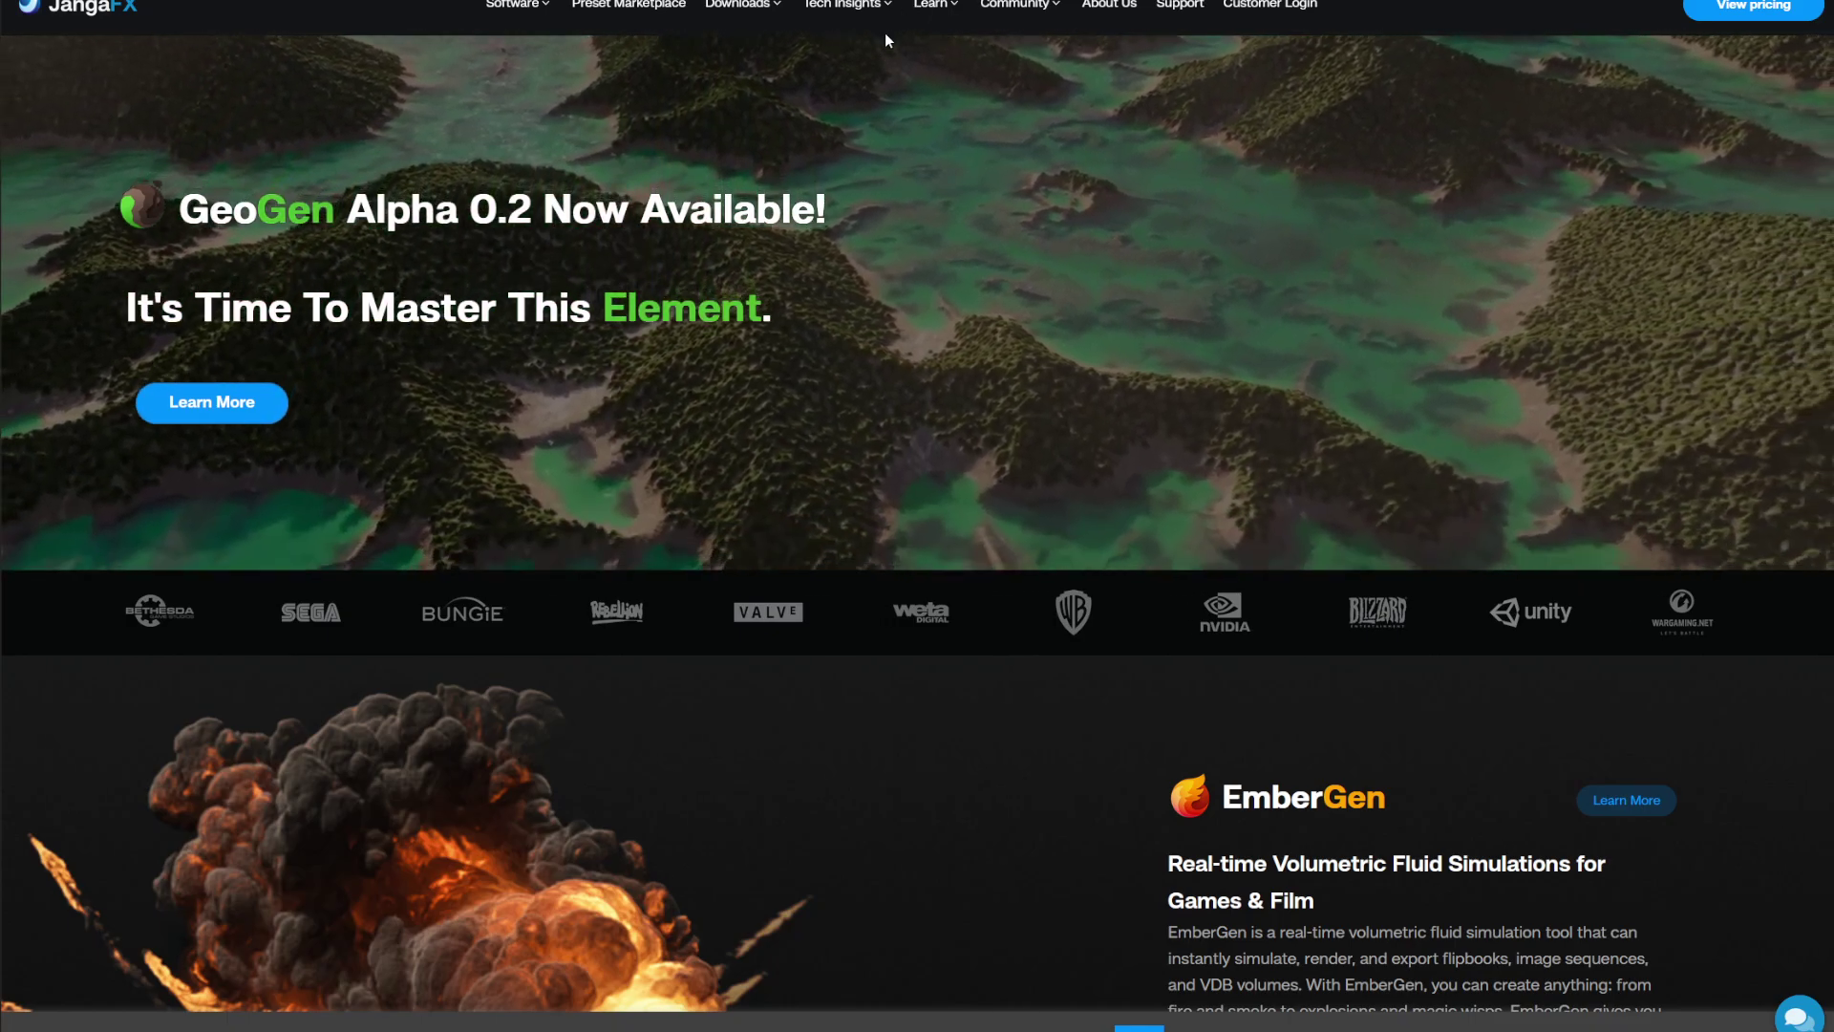
pyautogui.moveTo(743, 6)
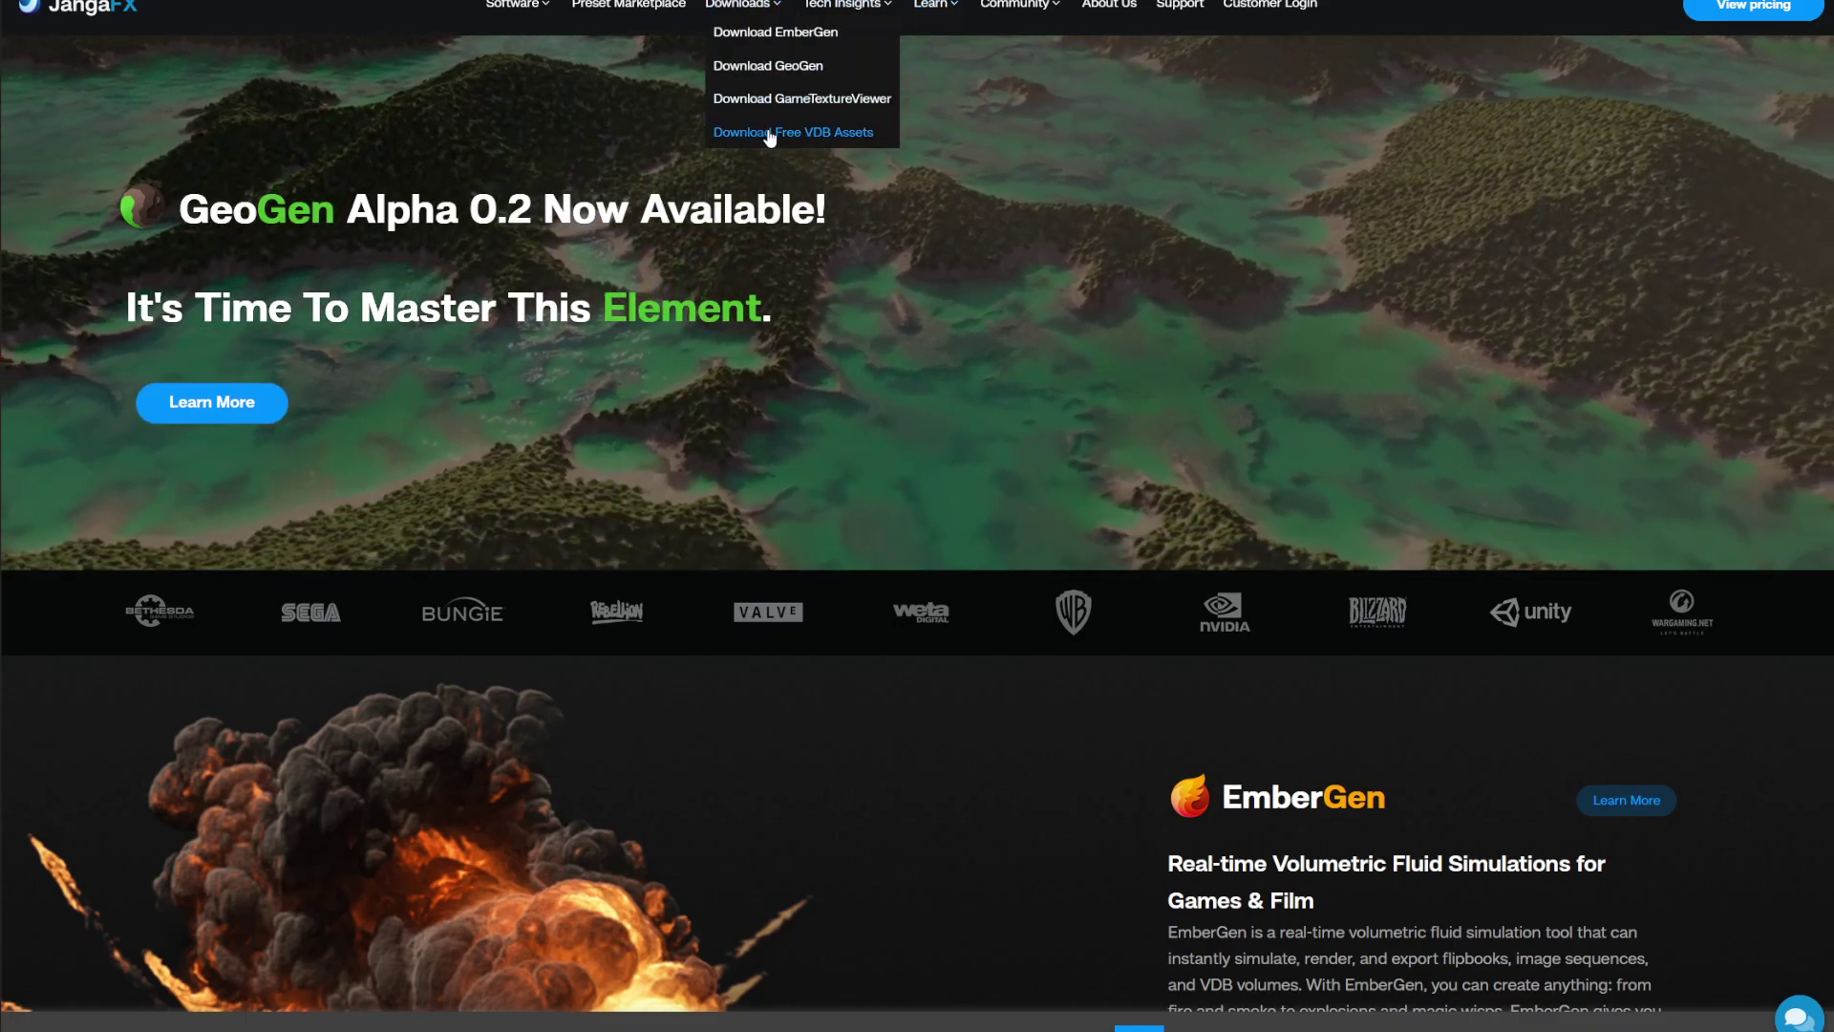
pyautogui.click(774, 134)
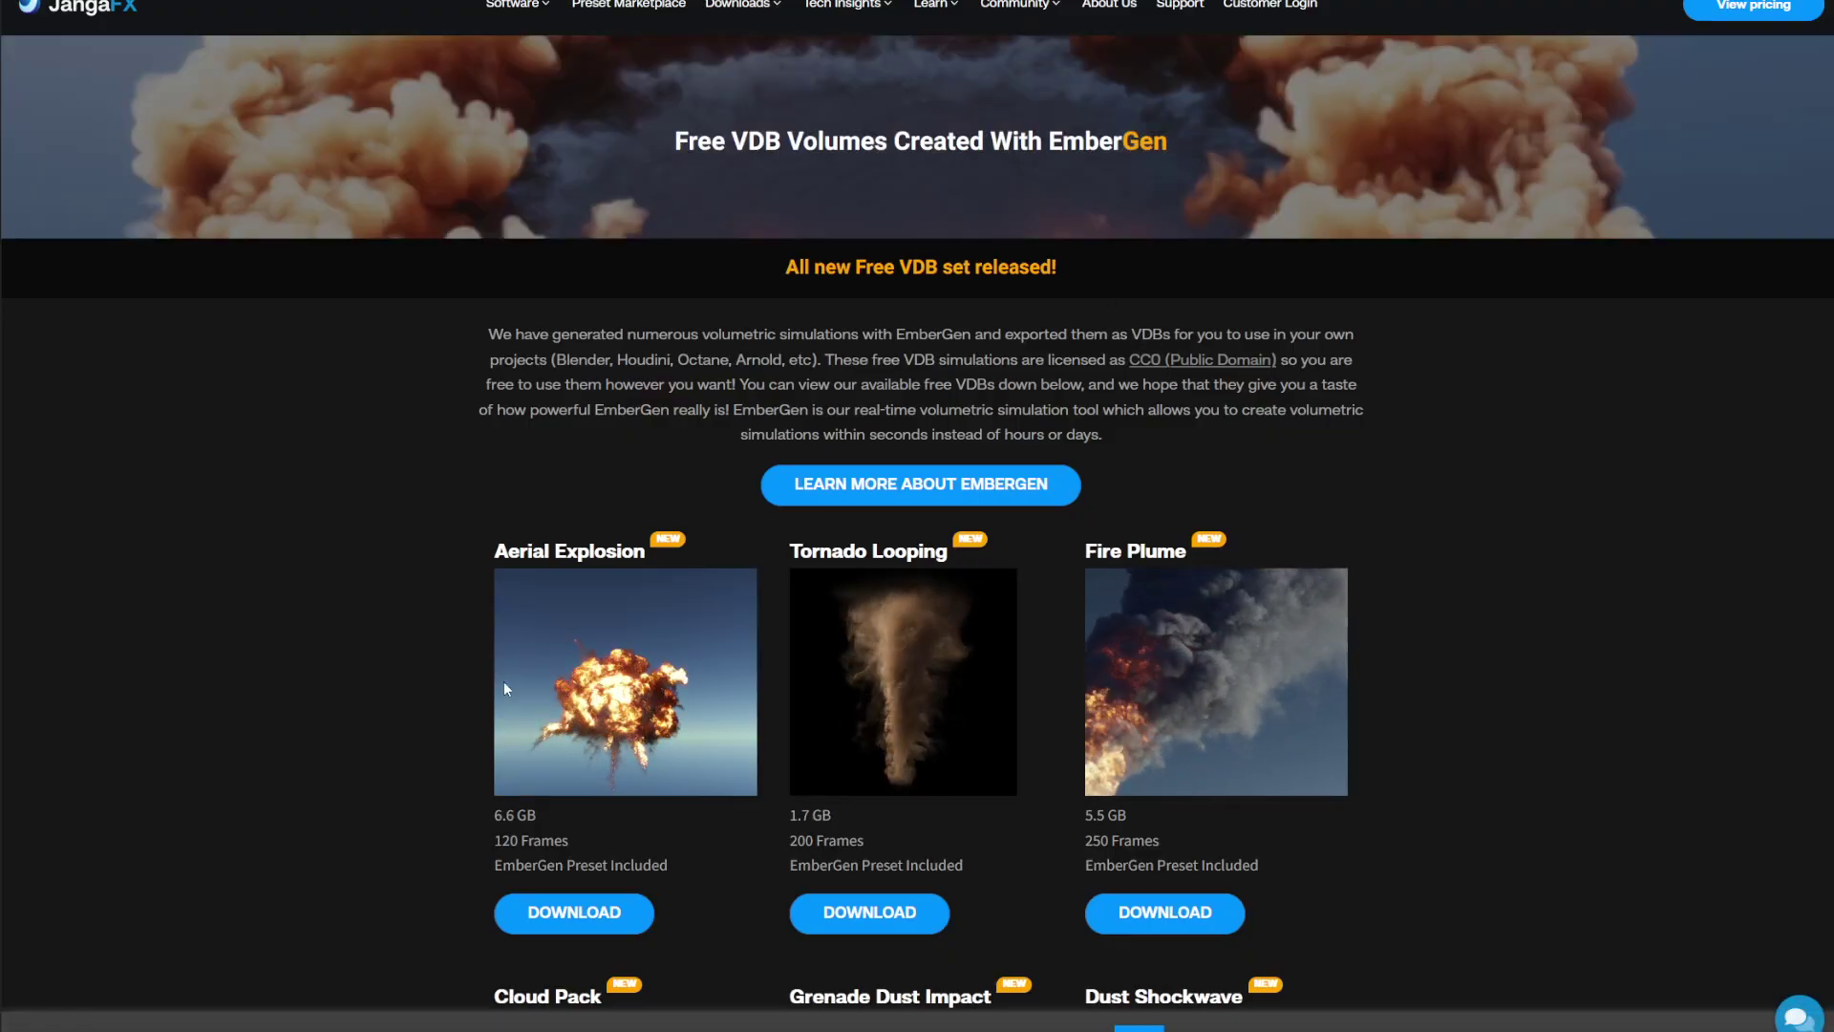
pyautogui.scroll(-4, 528, 684)
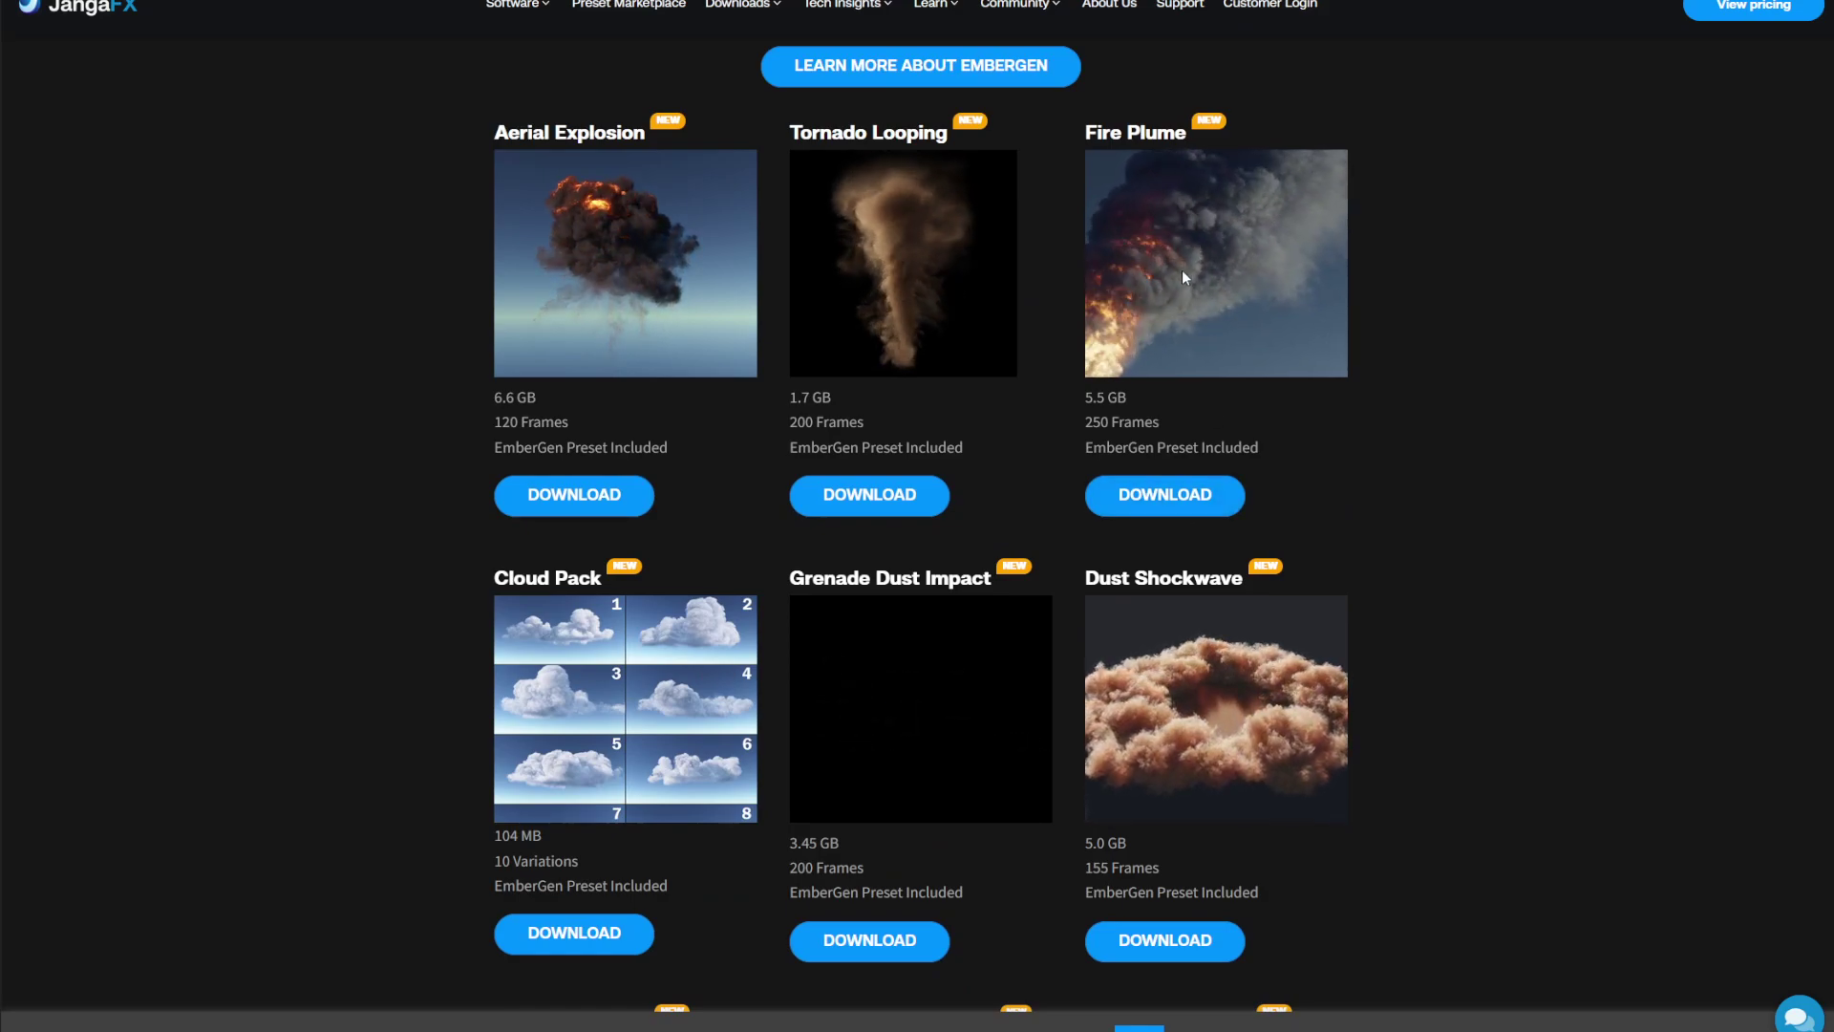
# Download the Fire Plume set and extract FirePlumeVDB.zip in place with 7-Zip
pyautogui.click(1151, 506)
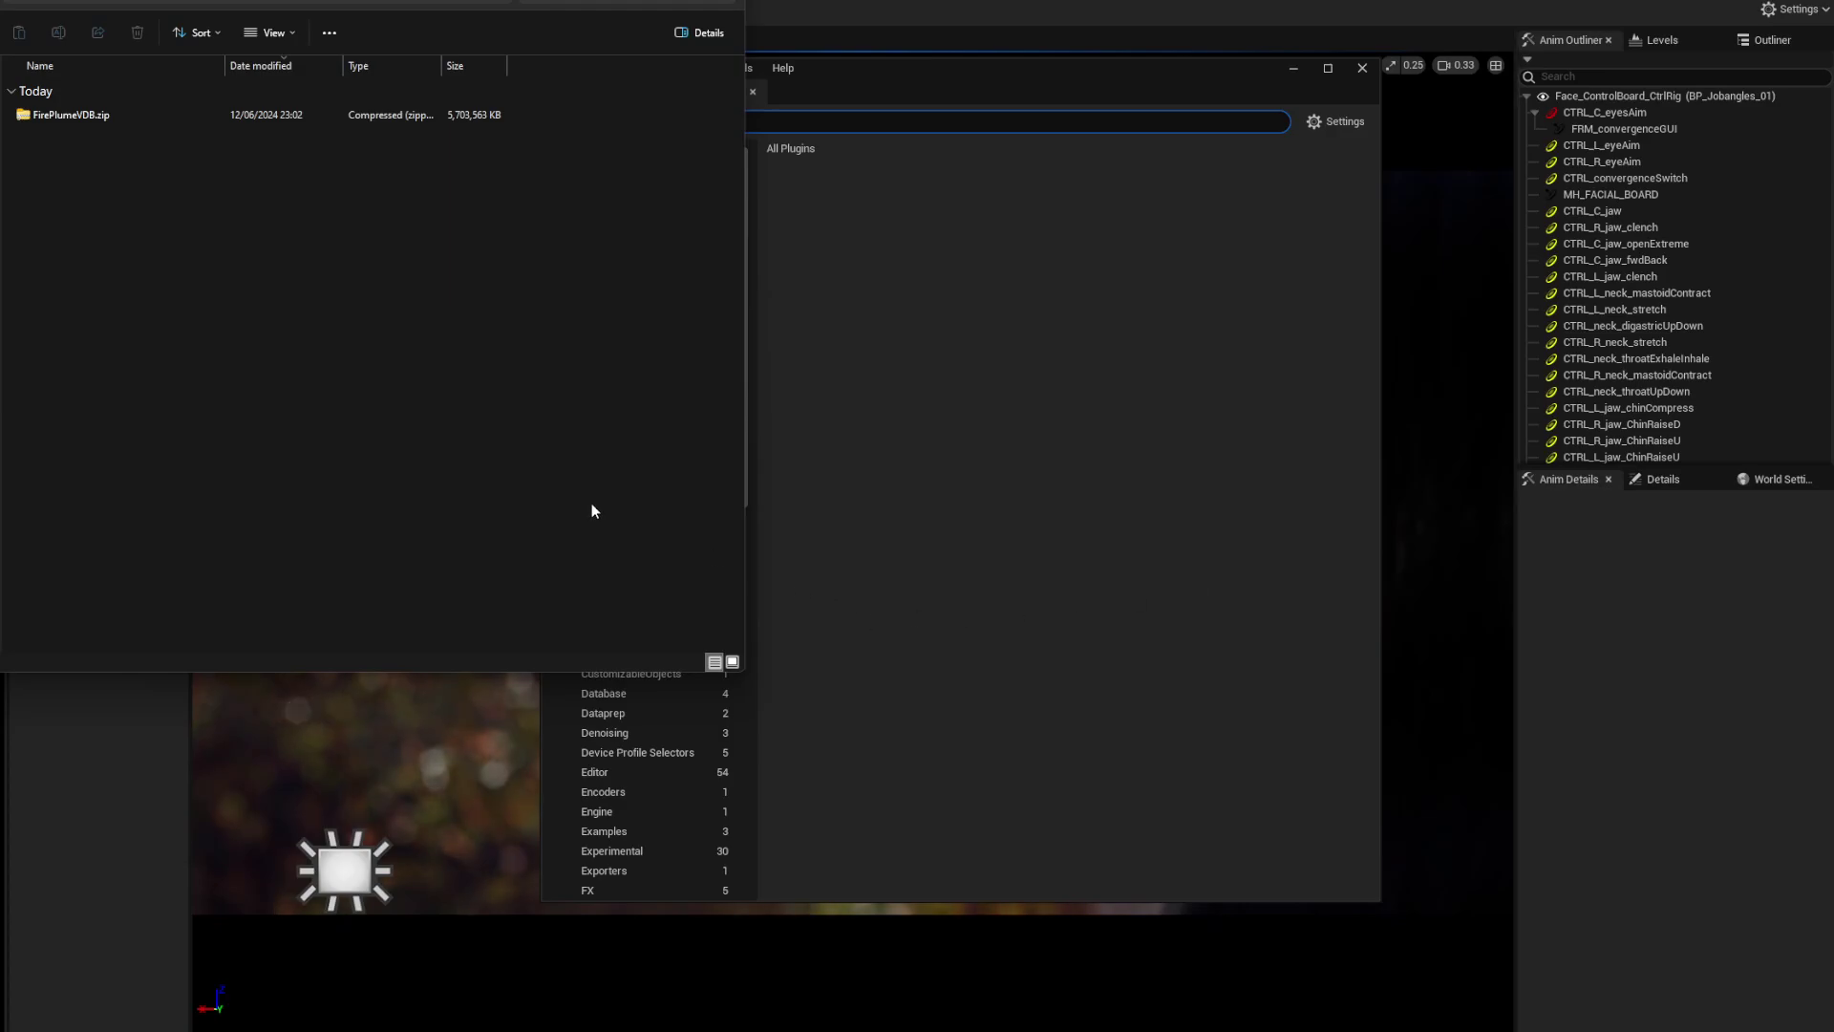
pyautogui.rightClick(61, 110)
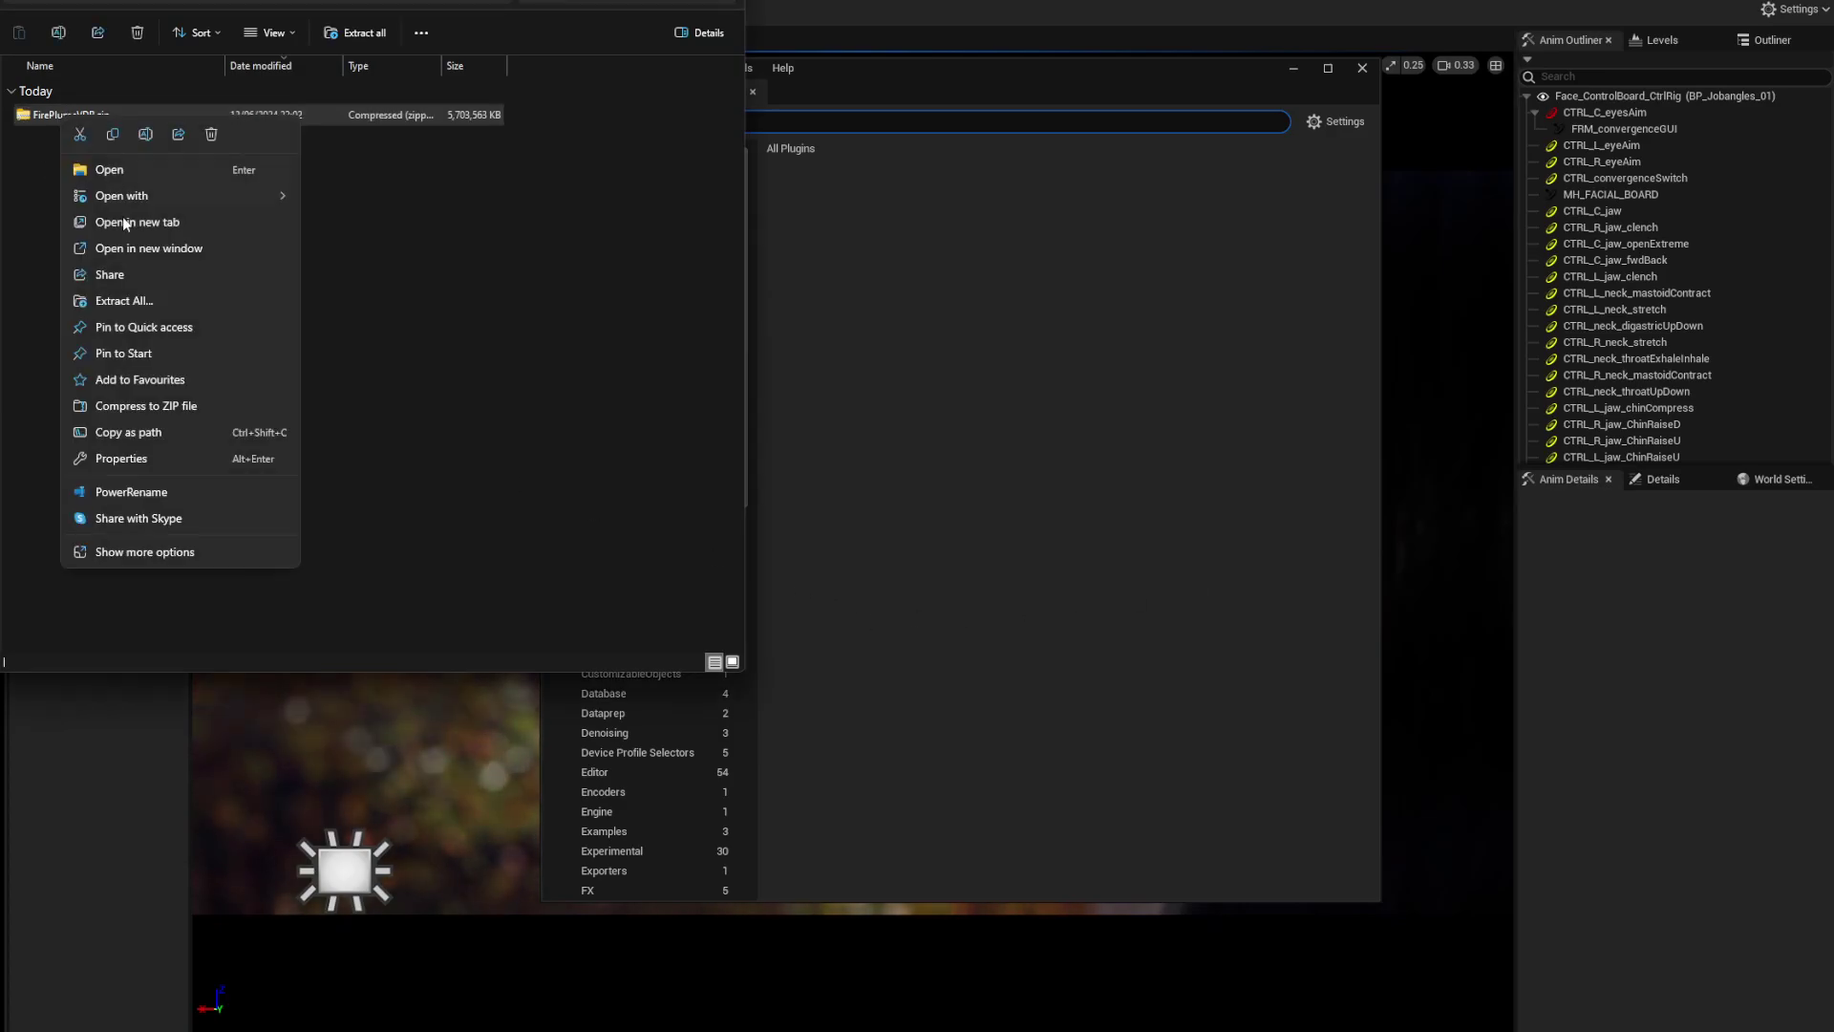
pyautogui.click(123, 548)
pyautogui.moveTo(287, 238)
pyautogui.click(501, 296)
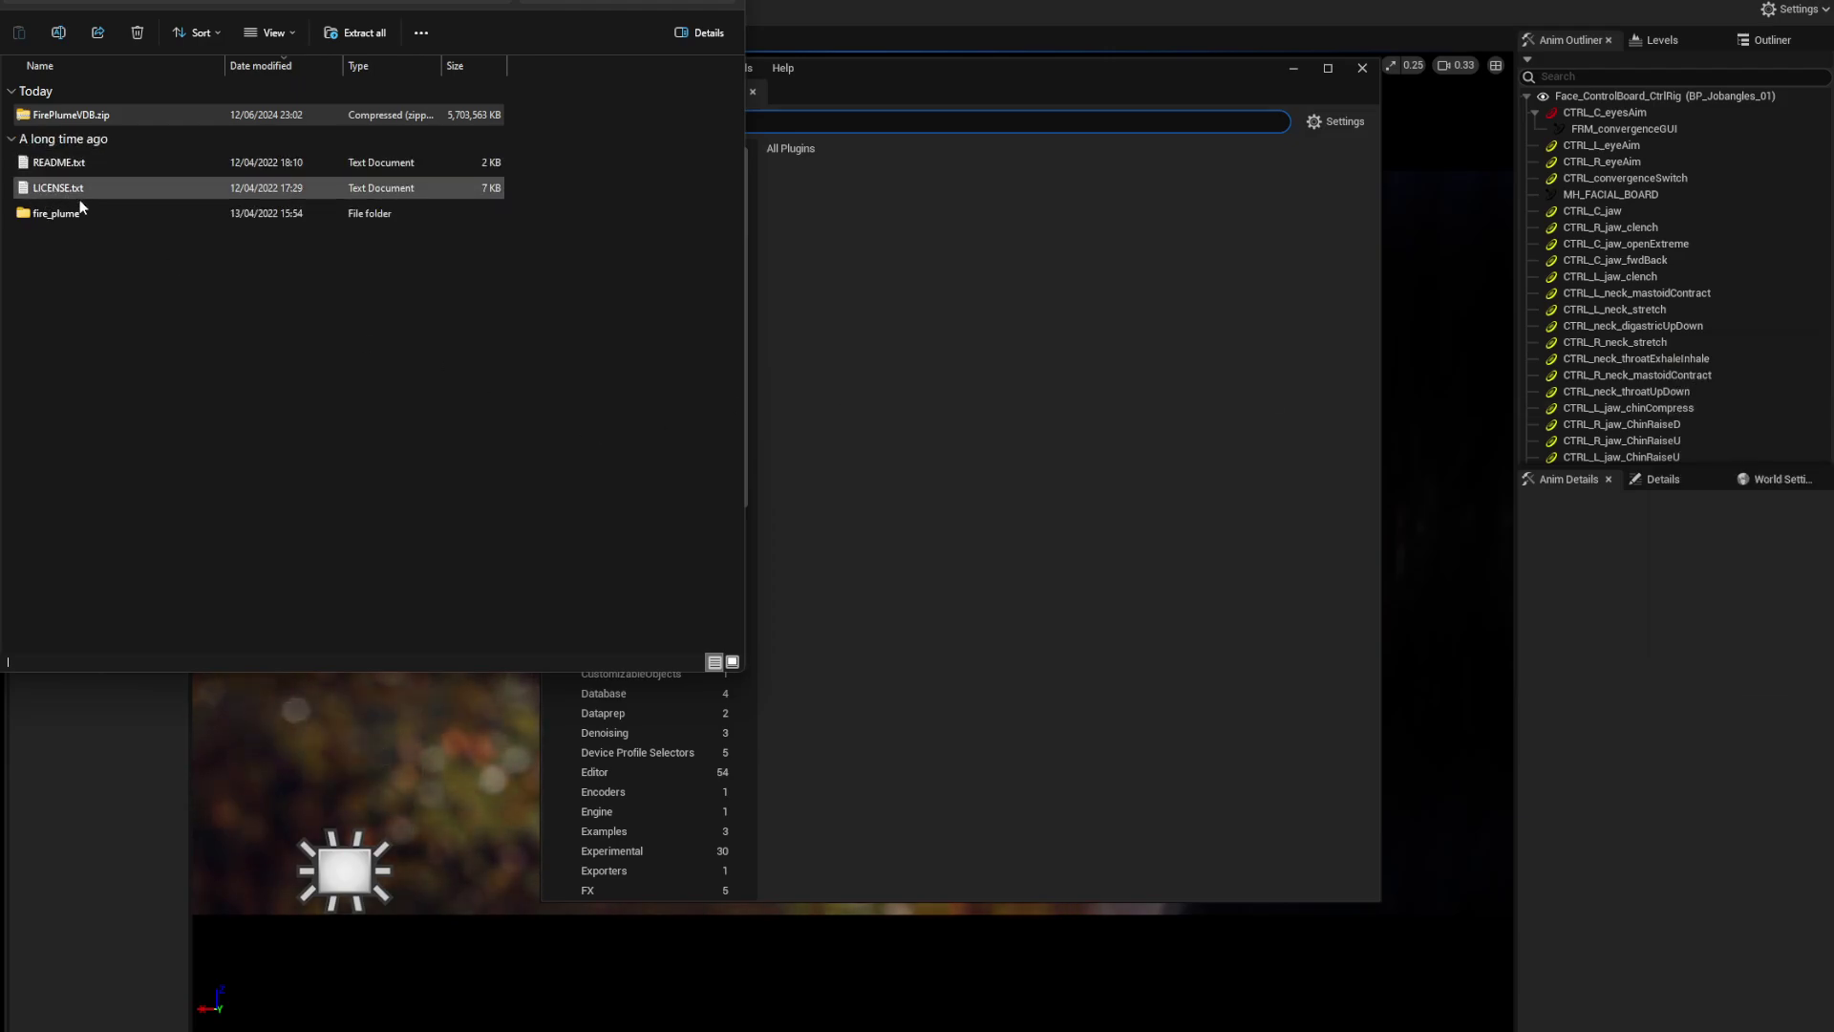
# Open the fire_plume_VDB frames folder, then show Unreal's 01_Levels folder
pyautogui.doubleClick(48, 214)
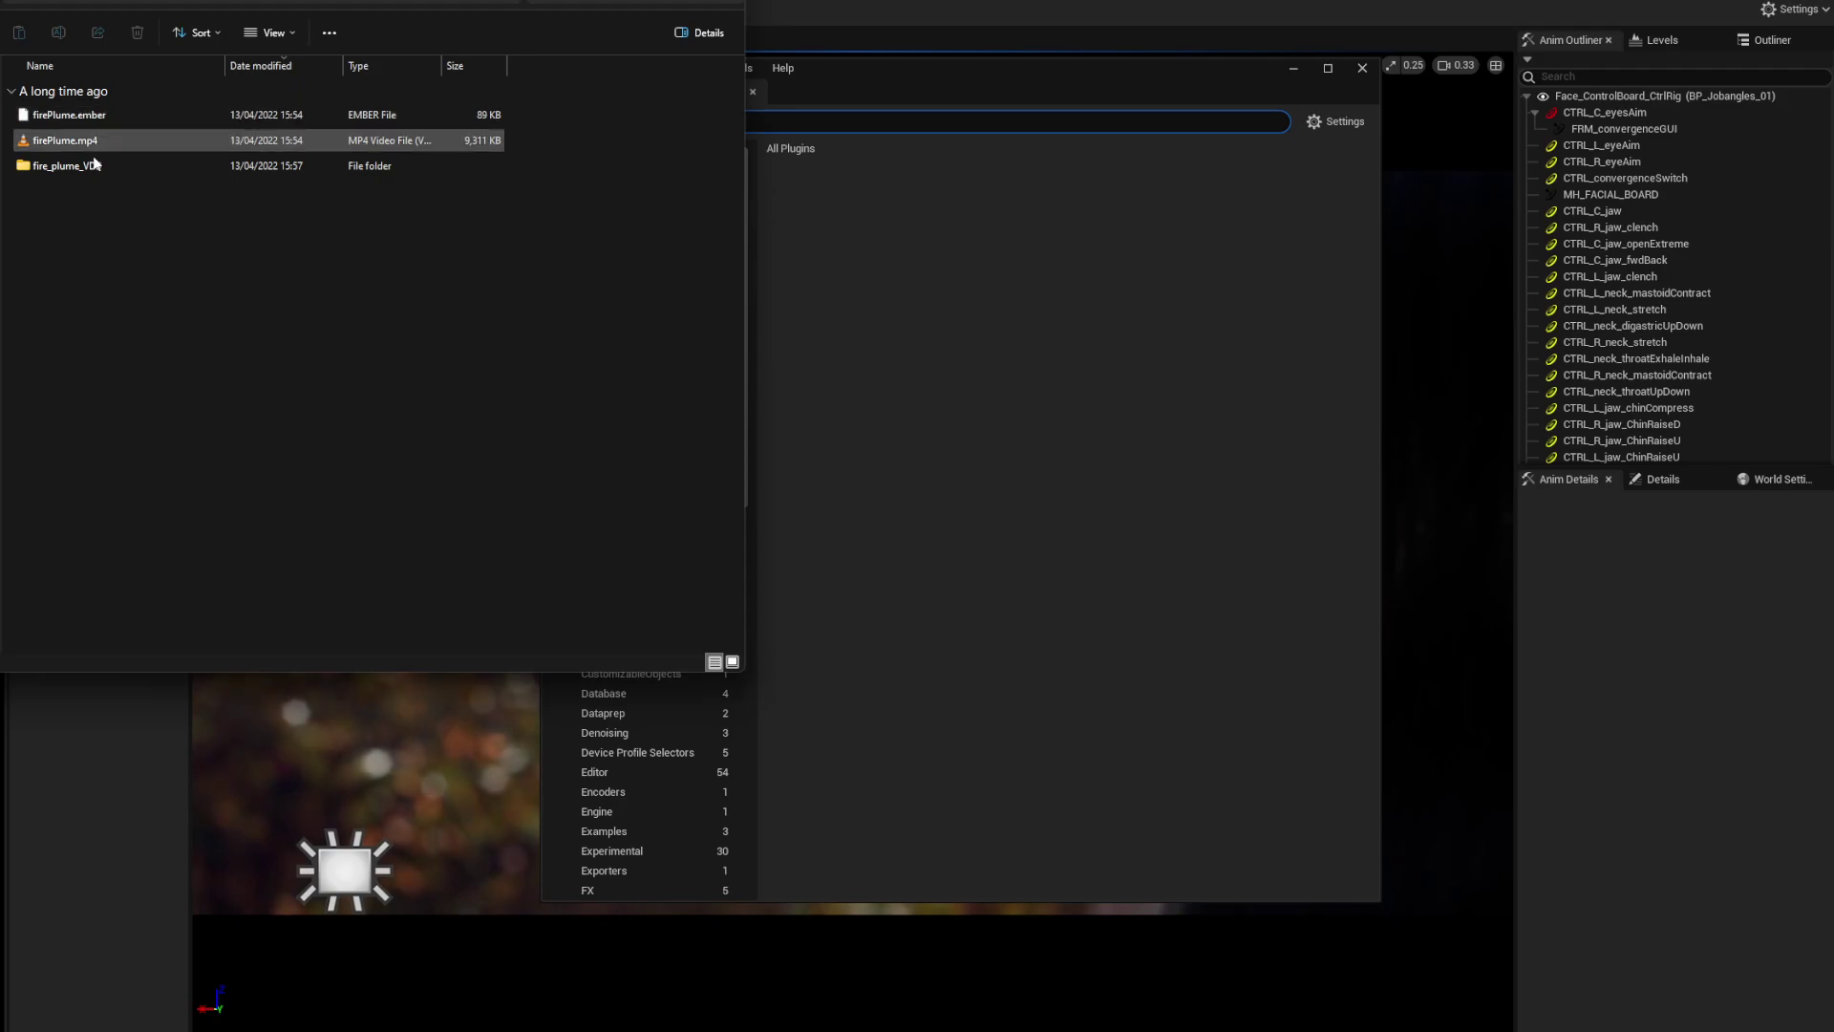
pyautogui.doubleClick(44, 168)
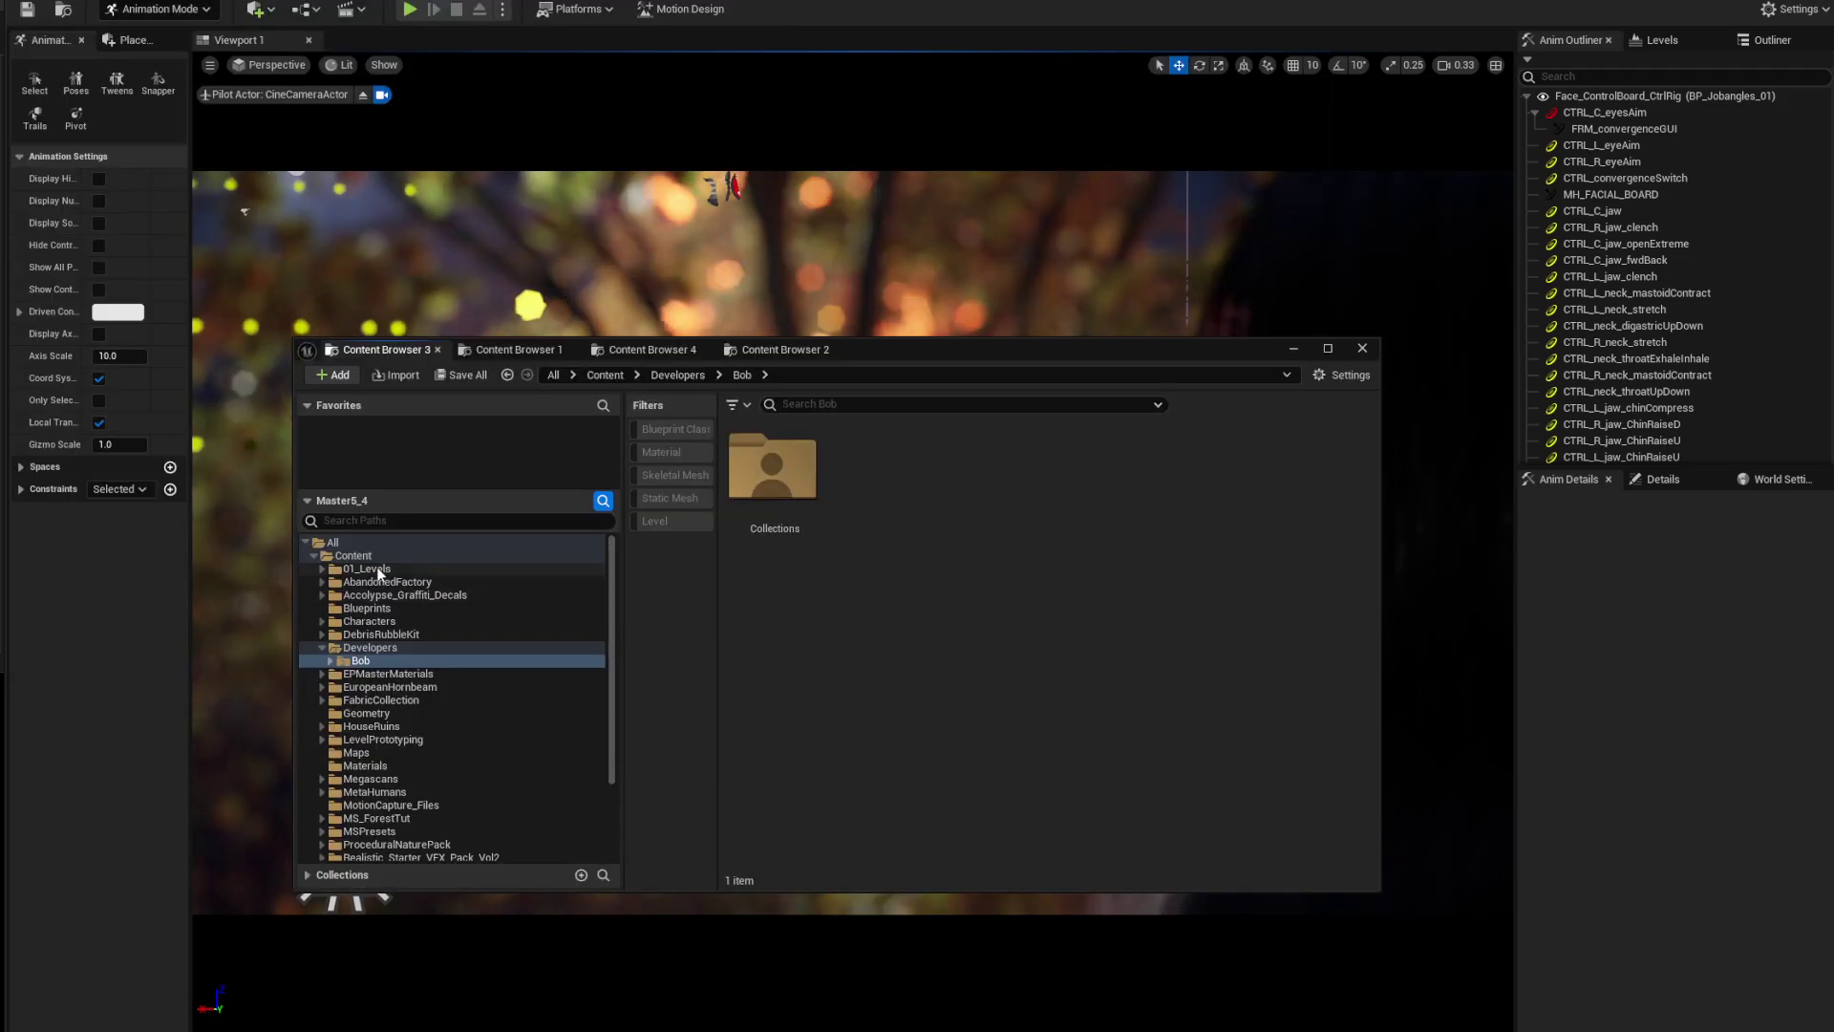
pyautogui.click(378, 571)
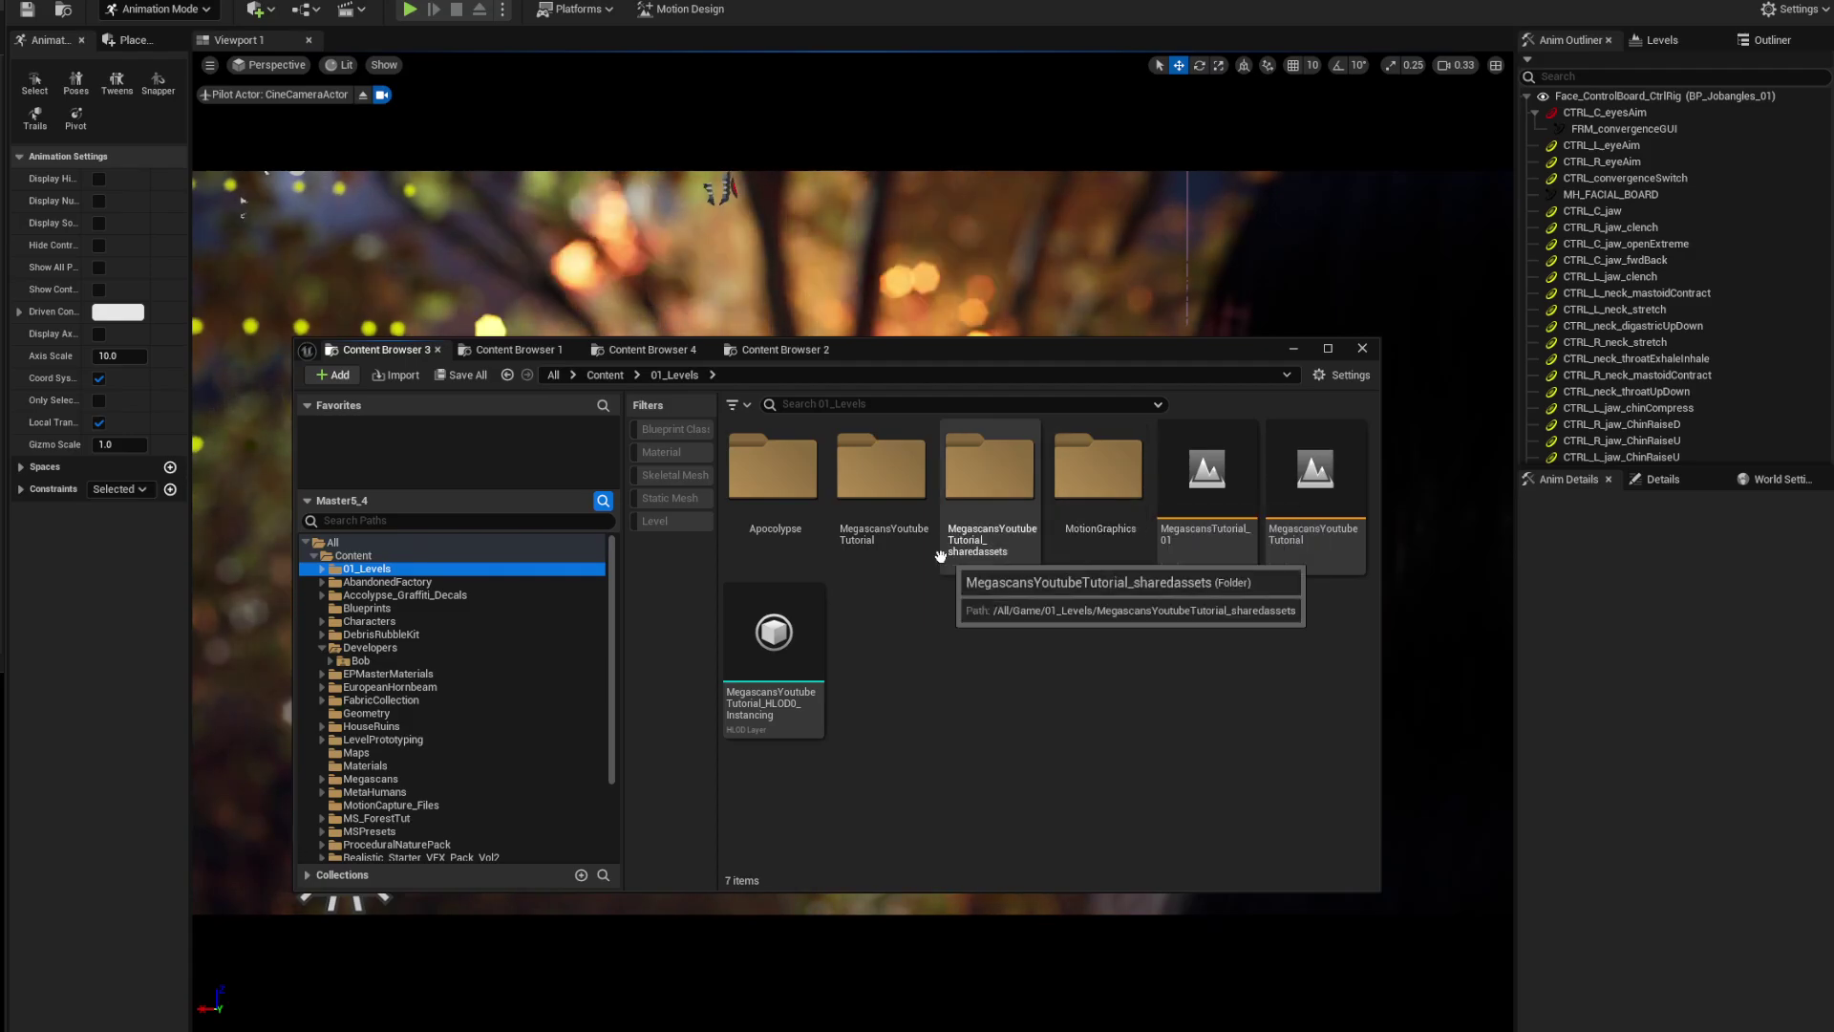
# Add a new folder called VDB in the Content Browser's 01_Levels folder and open it
pyautogui.rightClick(922, 691)
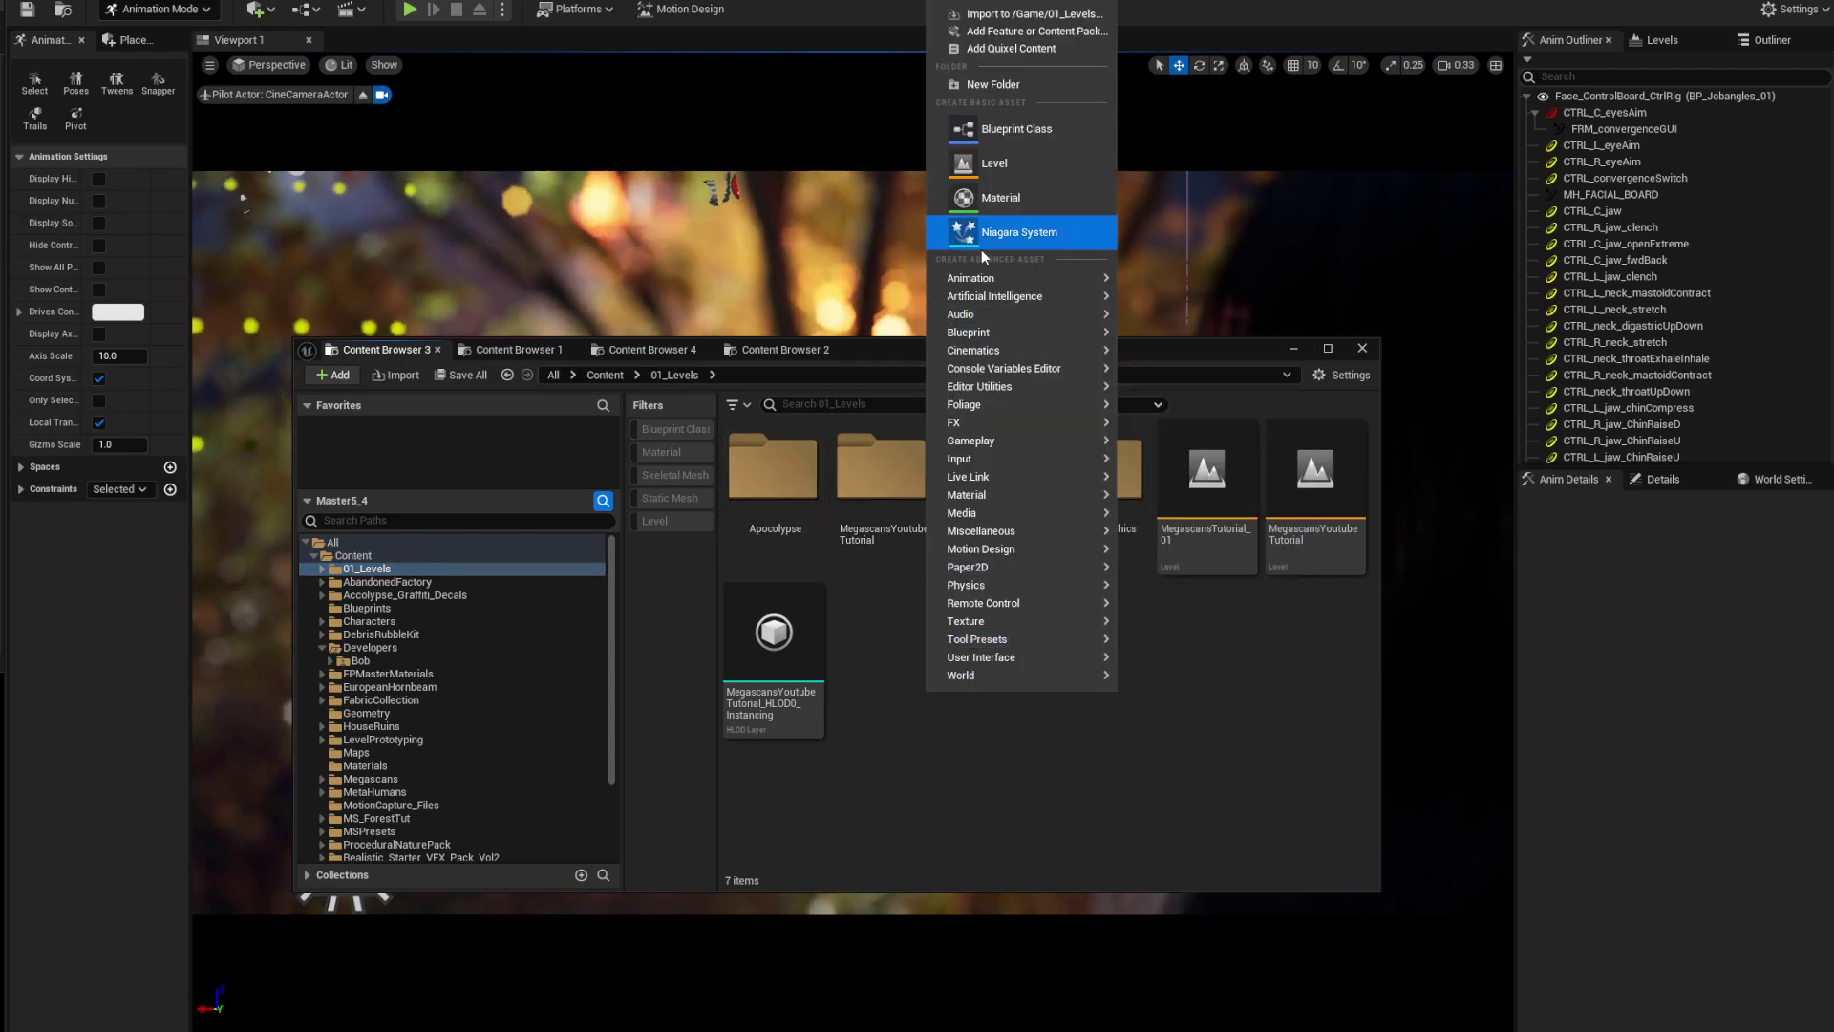
pyautogui.click(999, 86)
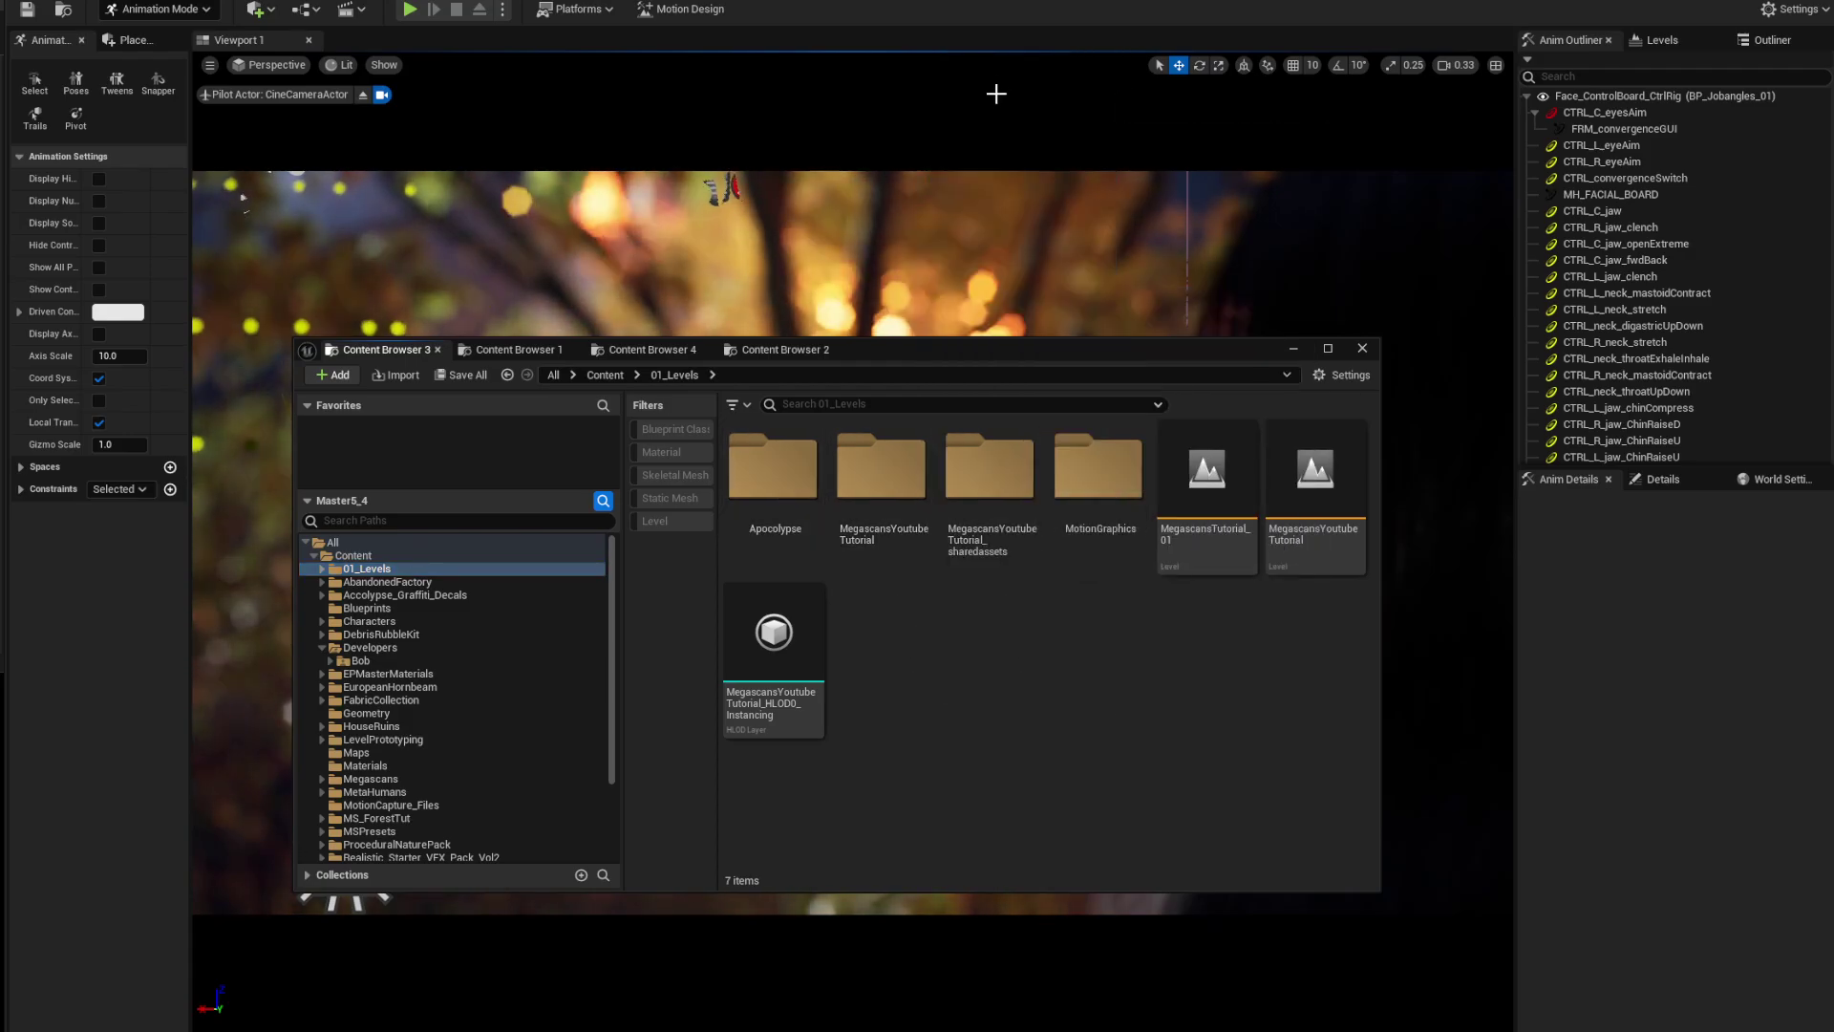
pyautogui.write('VDB')
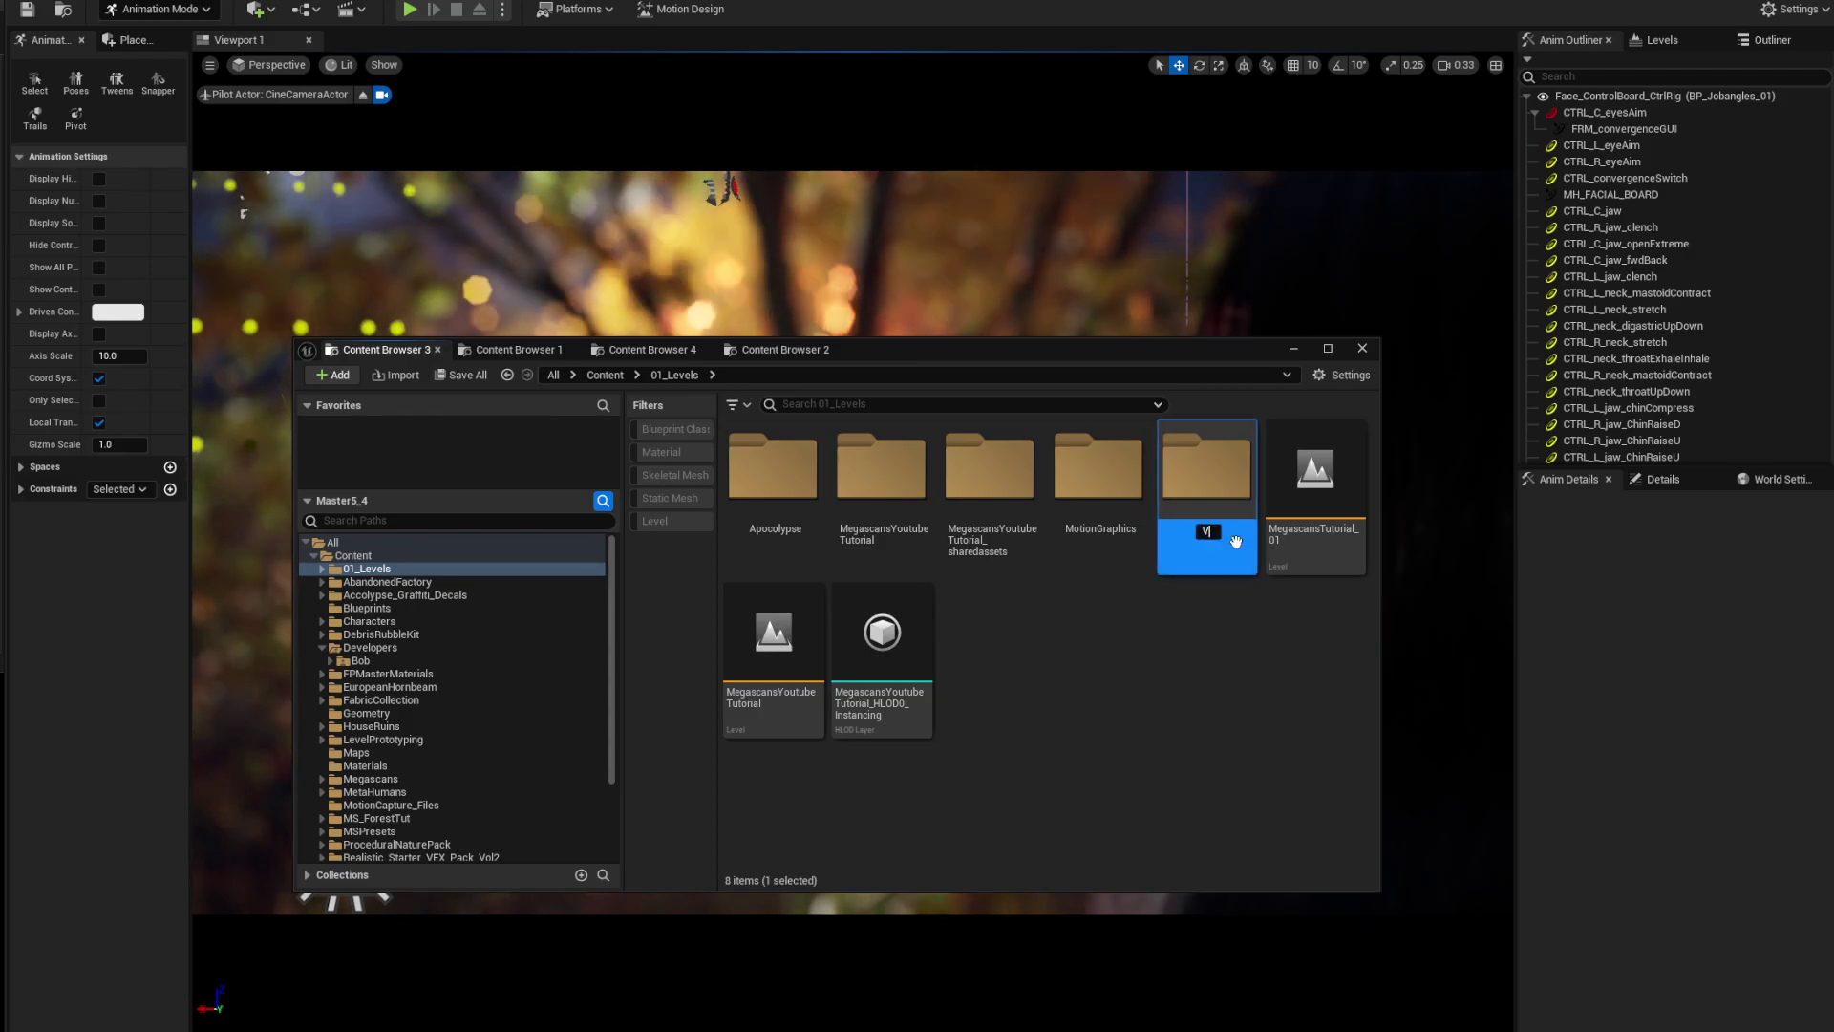
pyautogui.press('Return')
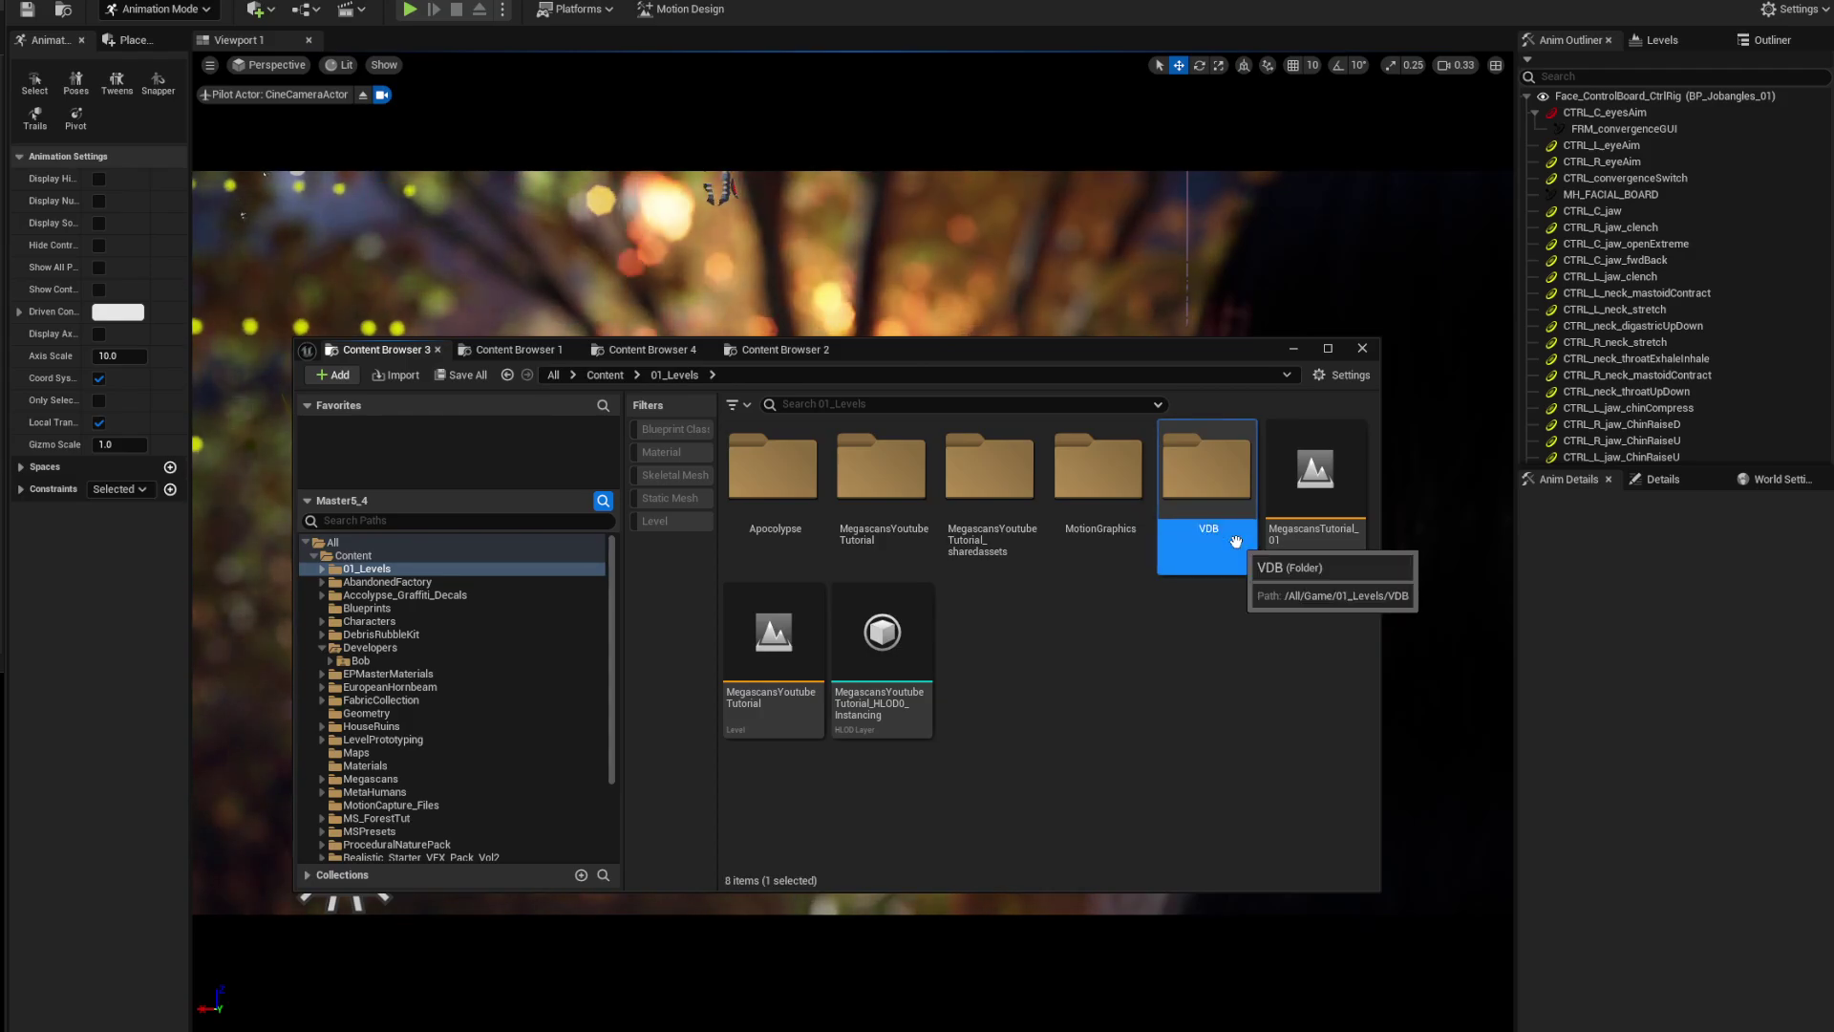
pyautogui.doubleClick(1209, 480)
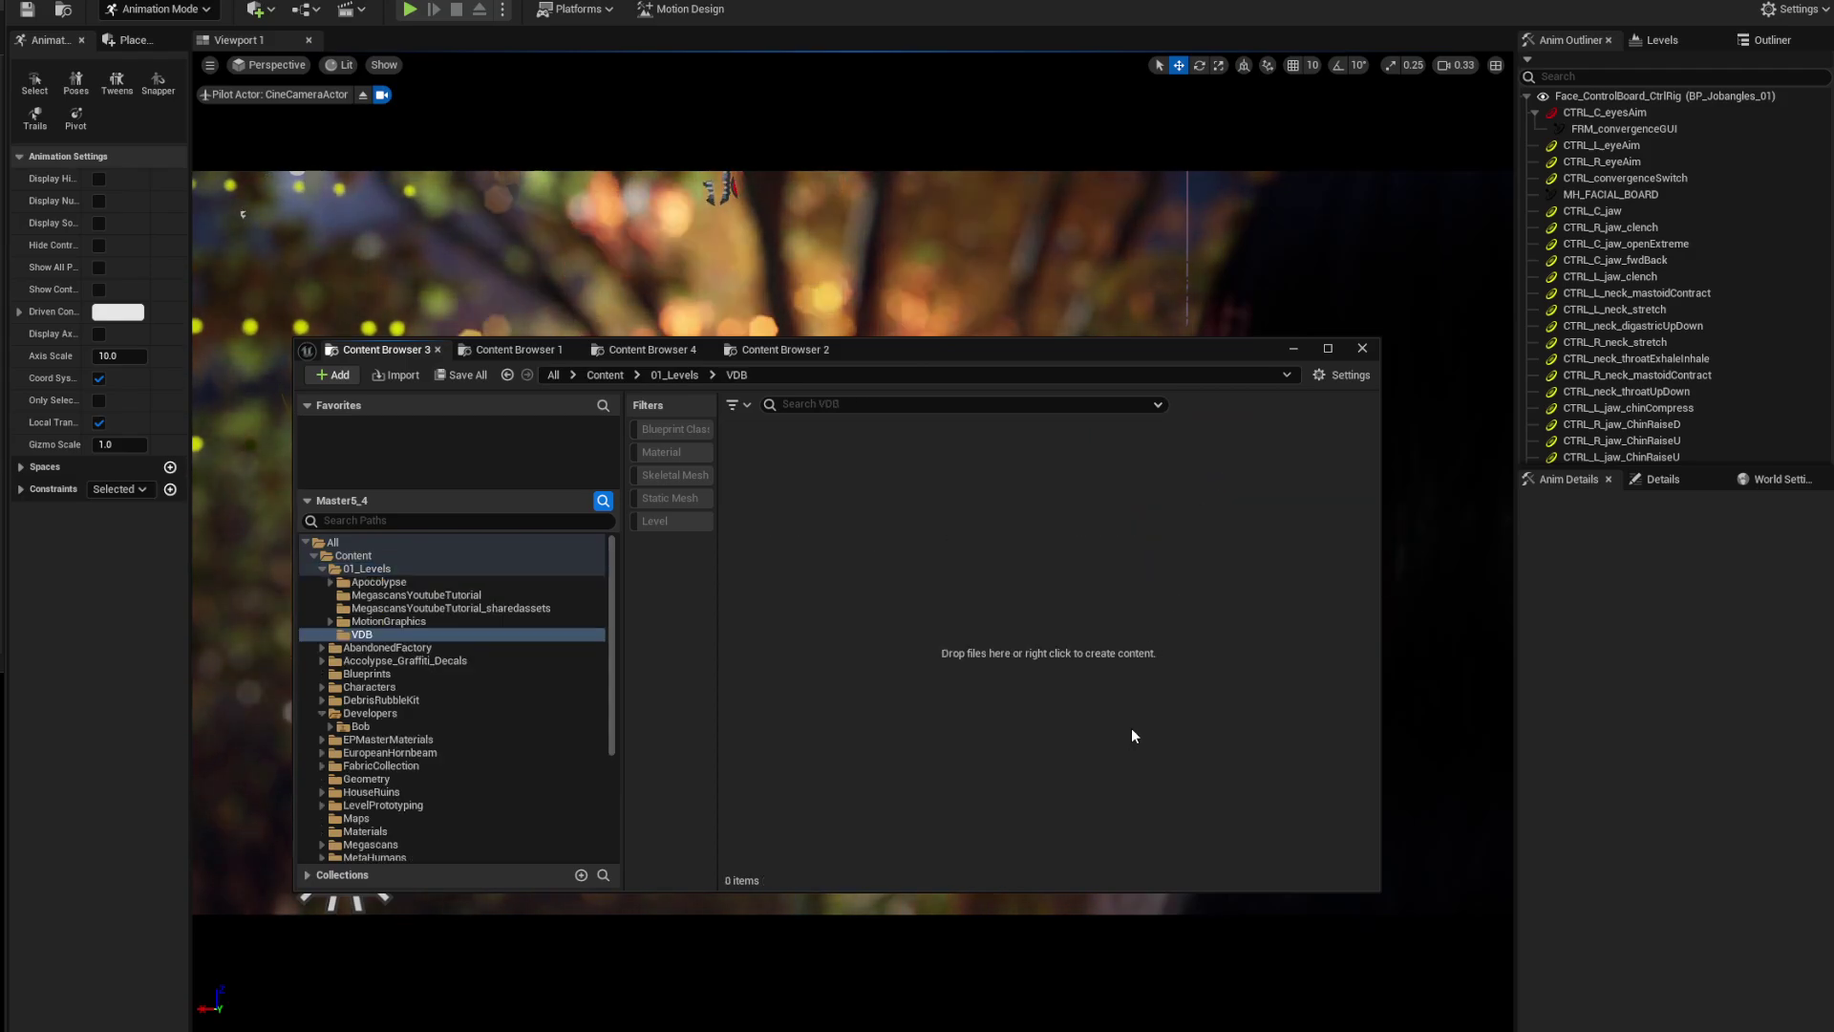
# Import fireplume_0248.vdb as a 250-frame sequence into /Game/01_Levels/VDB
pyautogui.rightClick(937, 559)
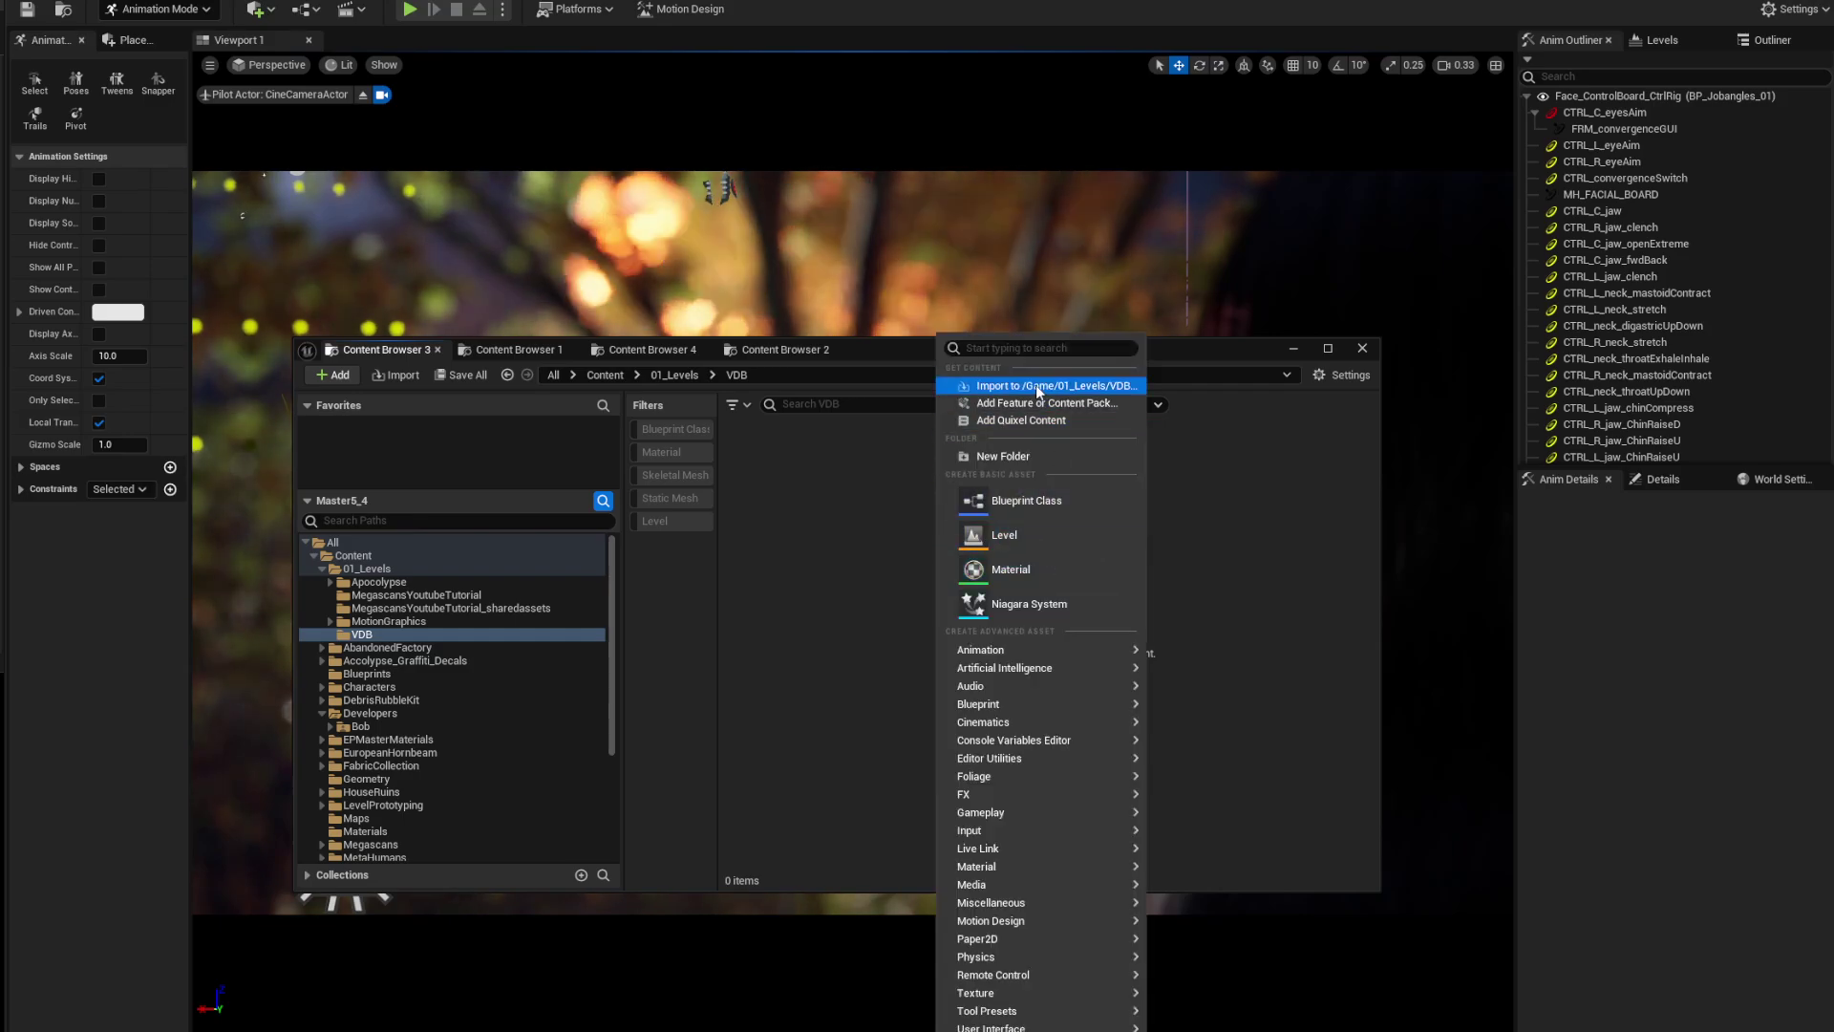
pyautogui.click(1054, 388)
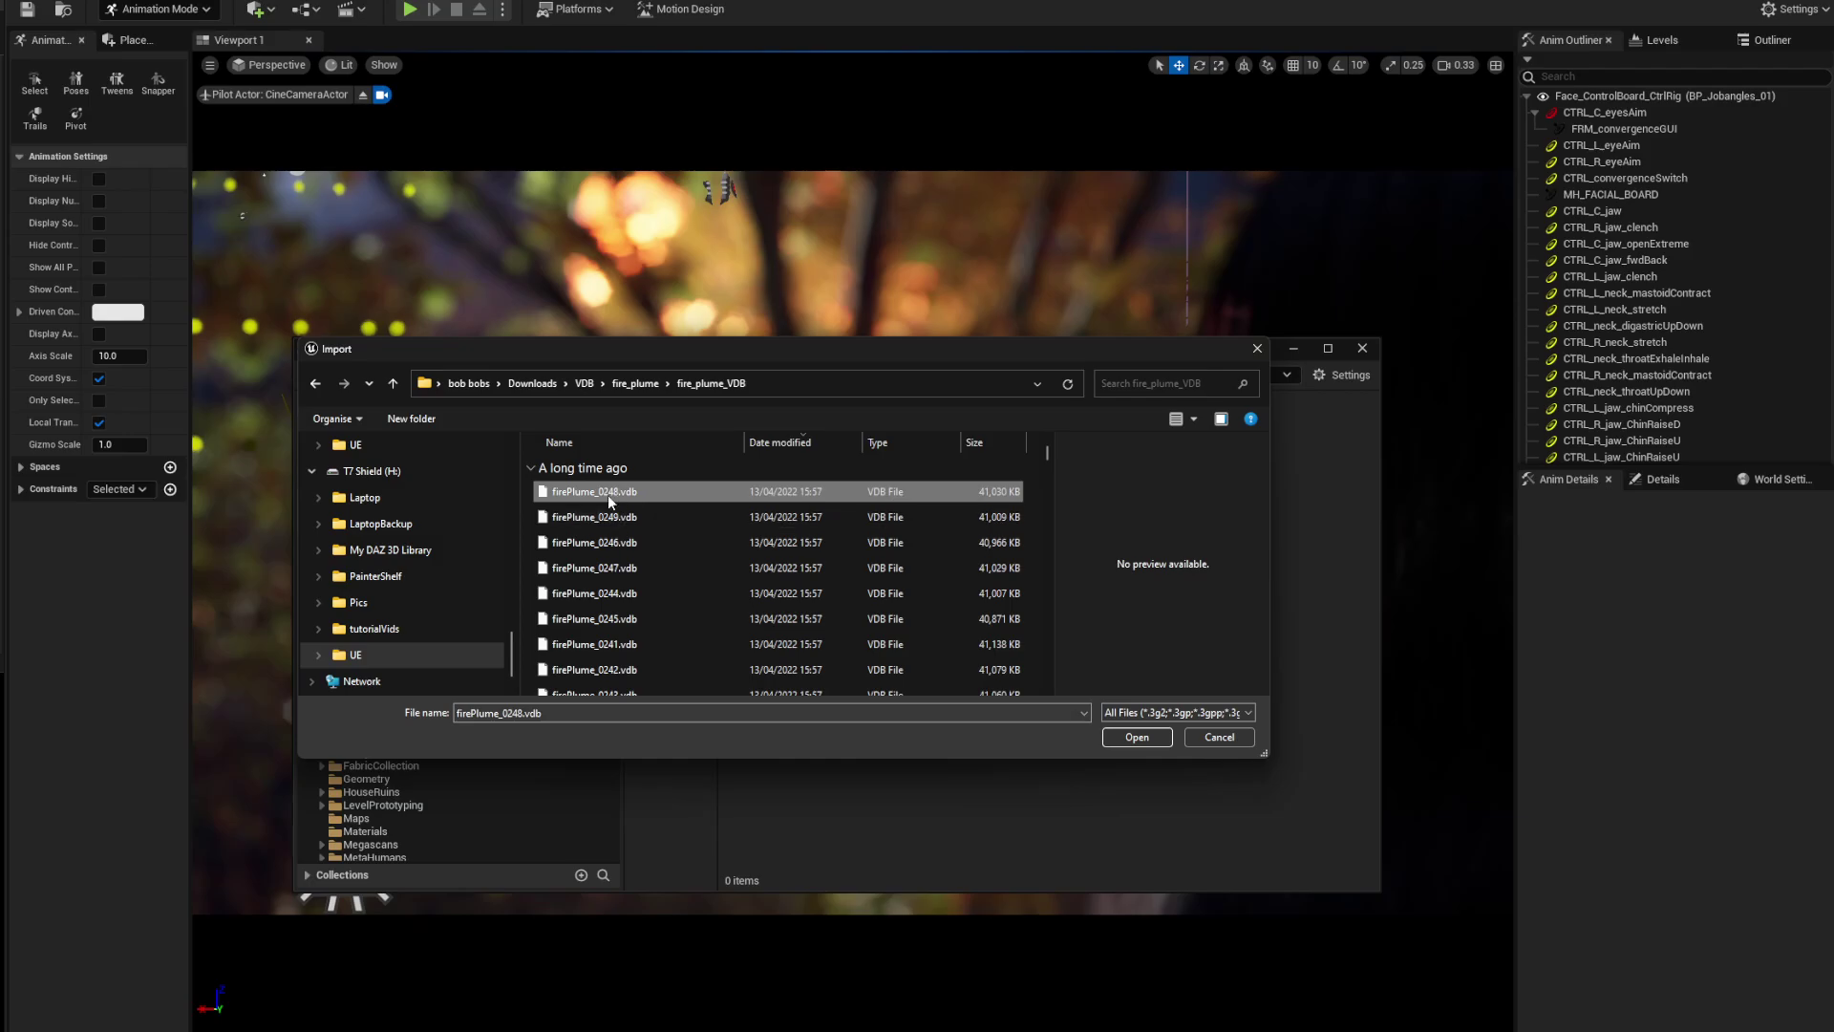
pyautogui.click(1135, 732)
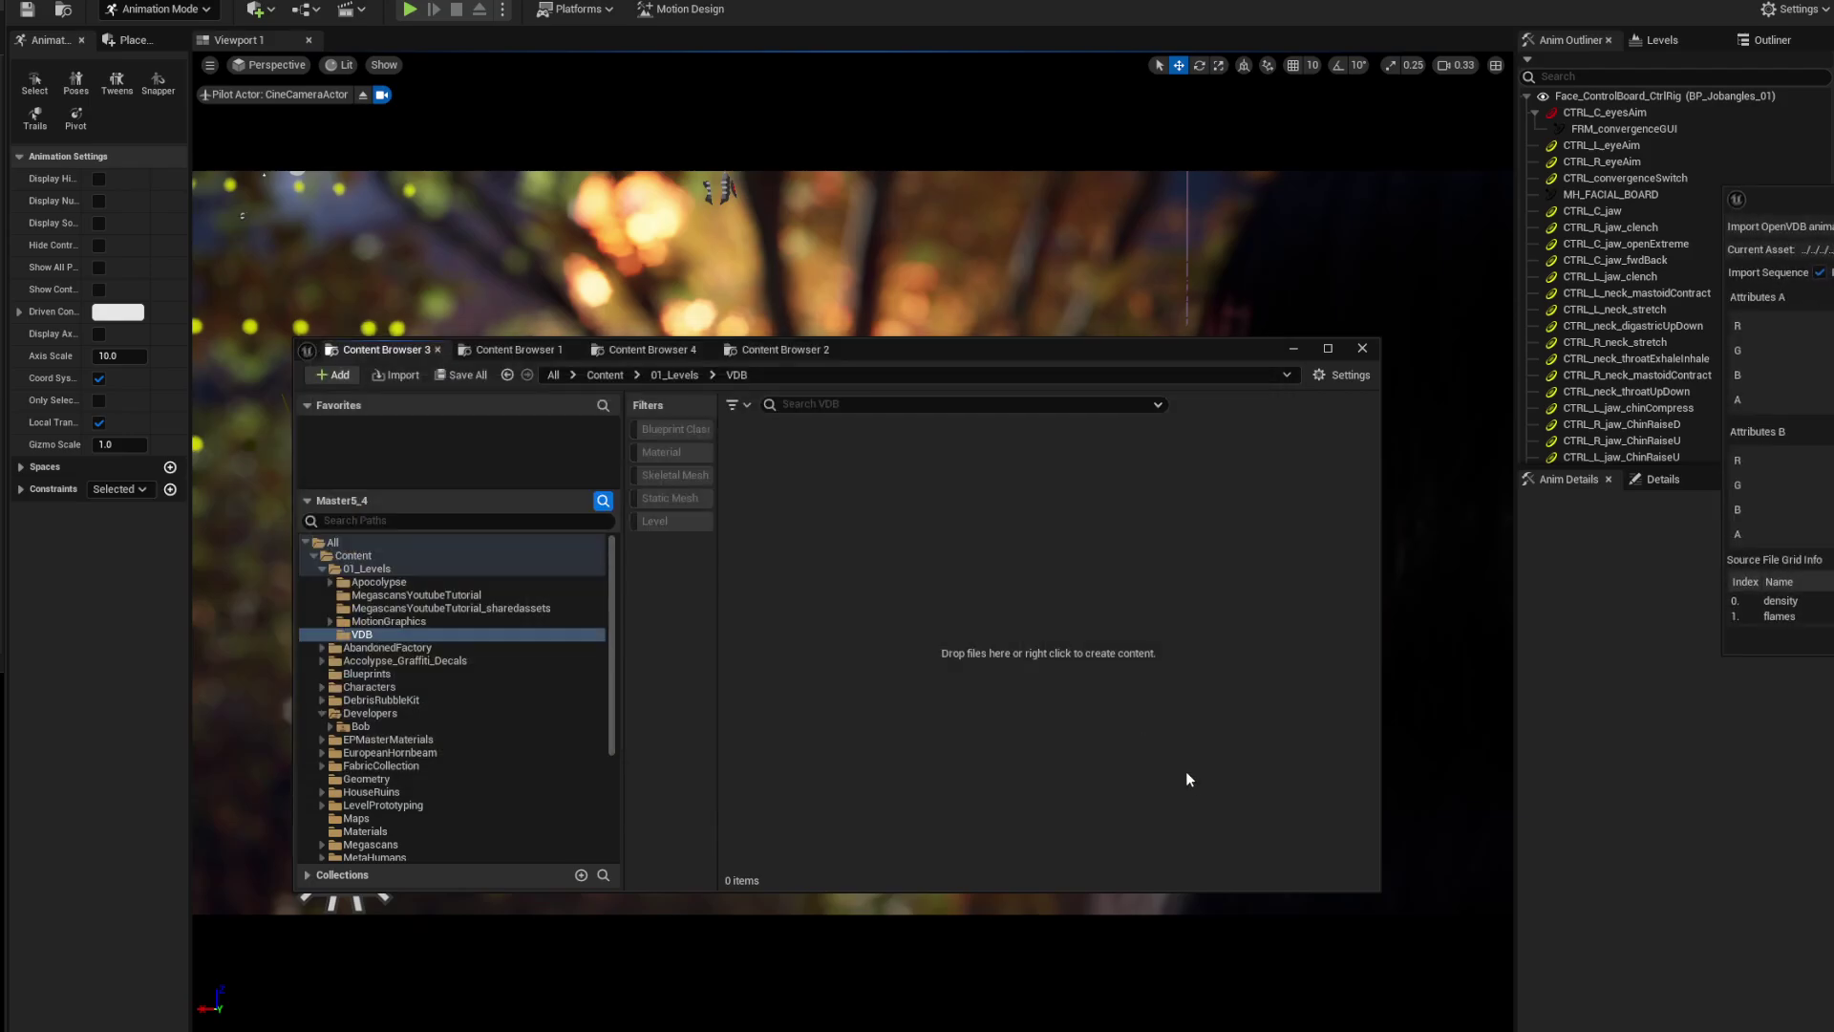
pyautogui.moveTo(1805, 206); pyautogui.dragTo(755, 232)
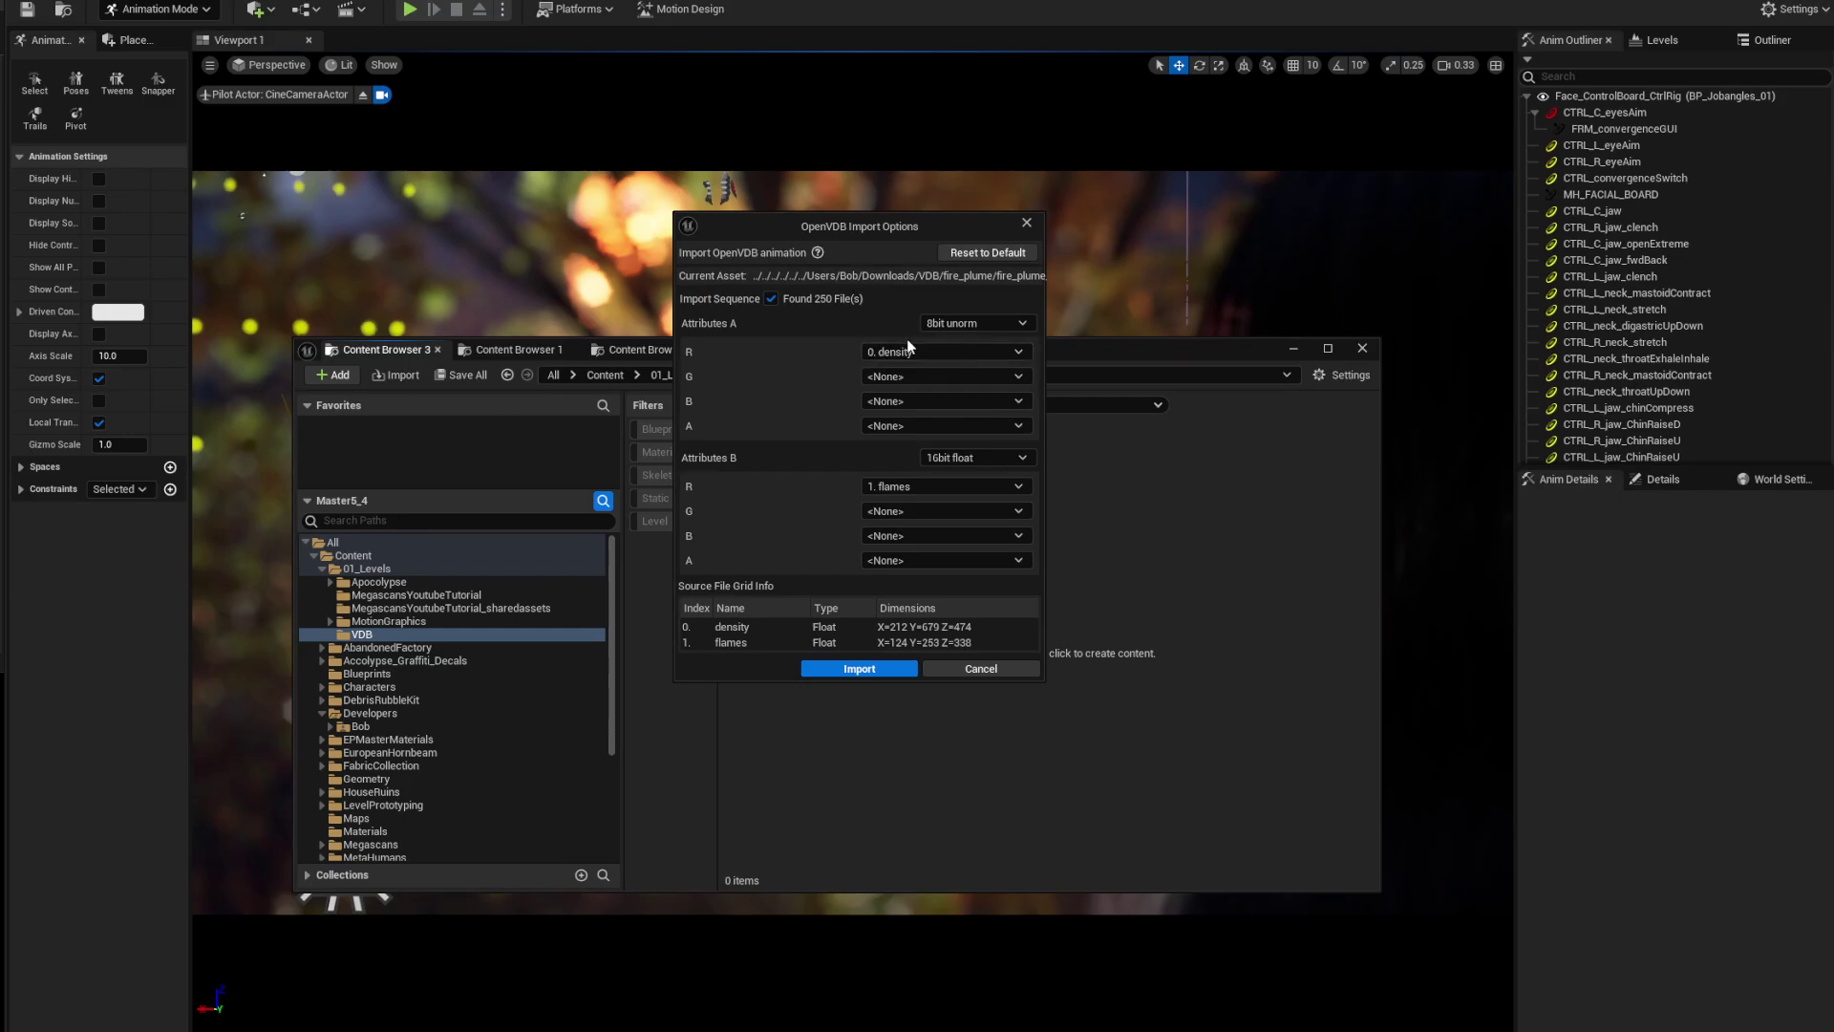
pyautogui.click(856, 668)
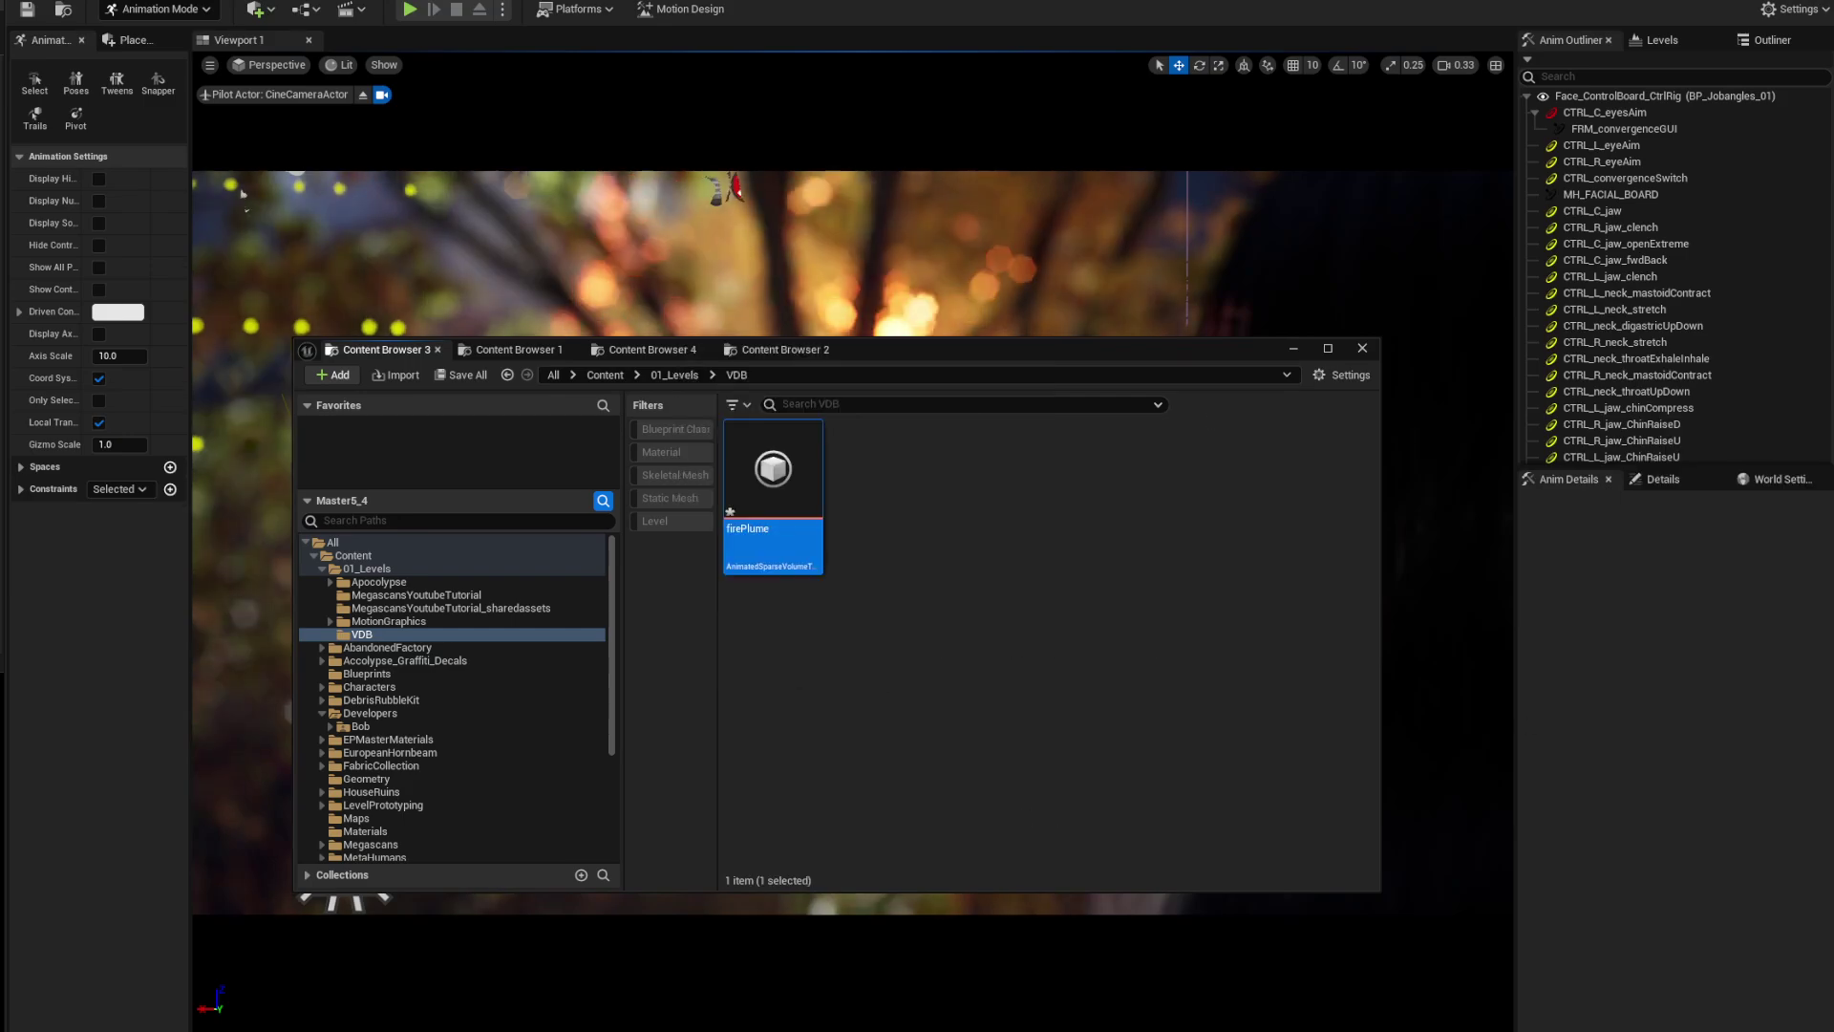
# Search all content for 'Sparse' and create a material instance of SparseVolumeMaterial
pyautogui.click(777, 350)
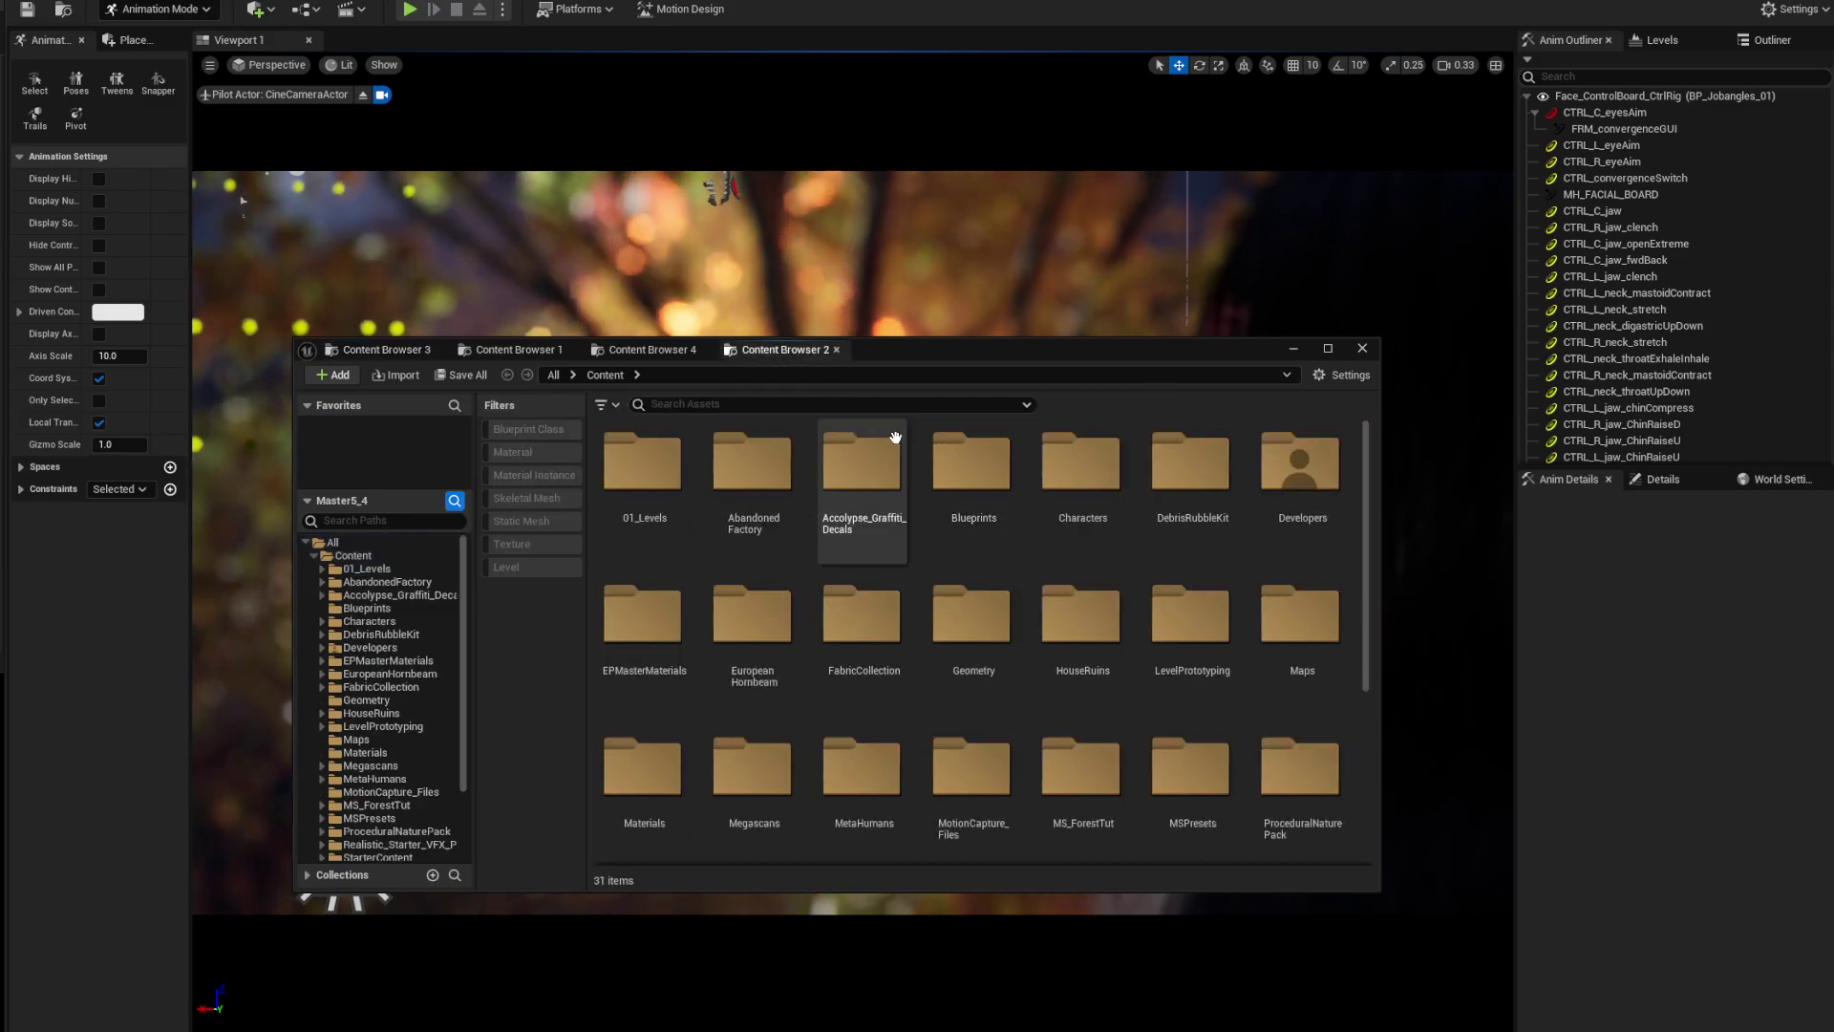
pyautogui.click(553, 375)
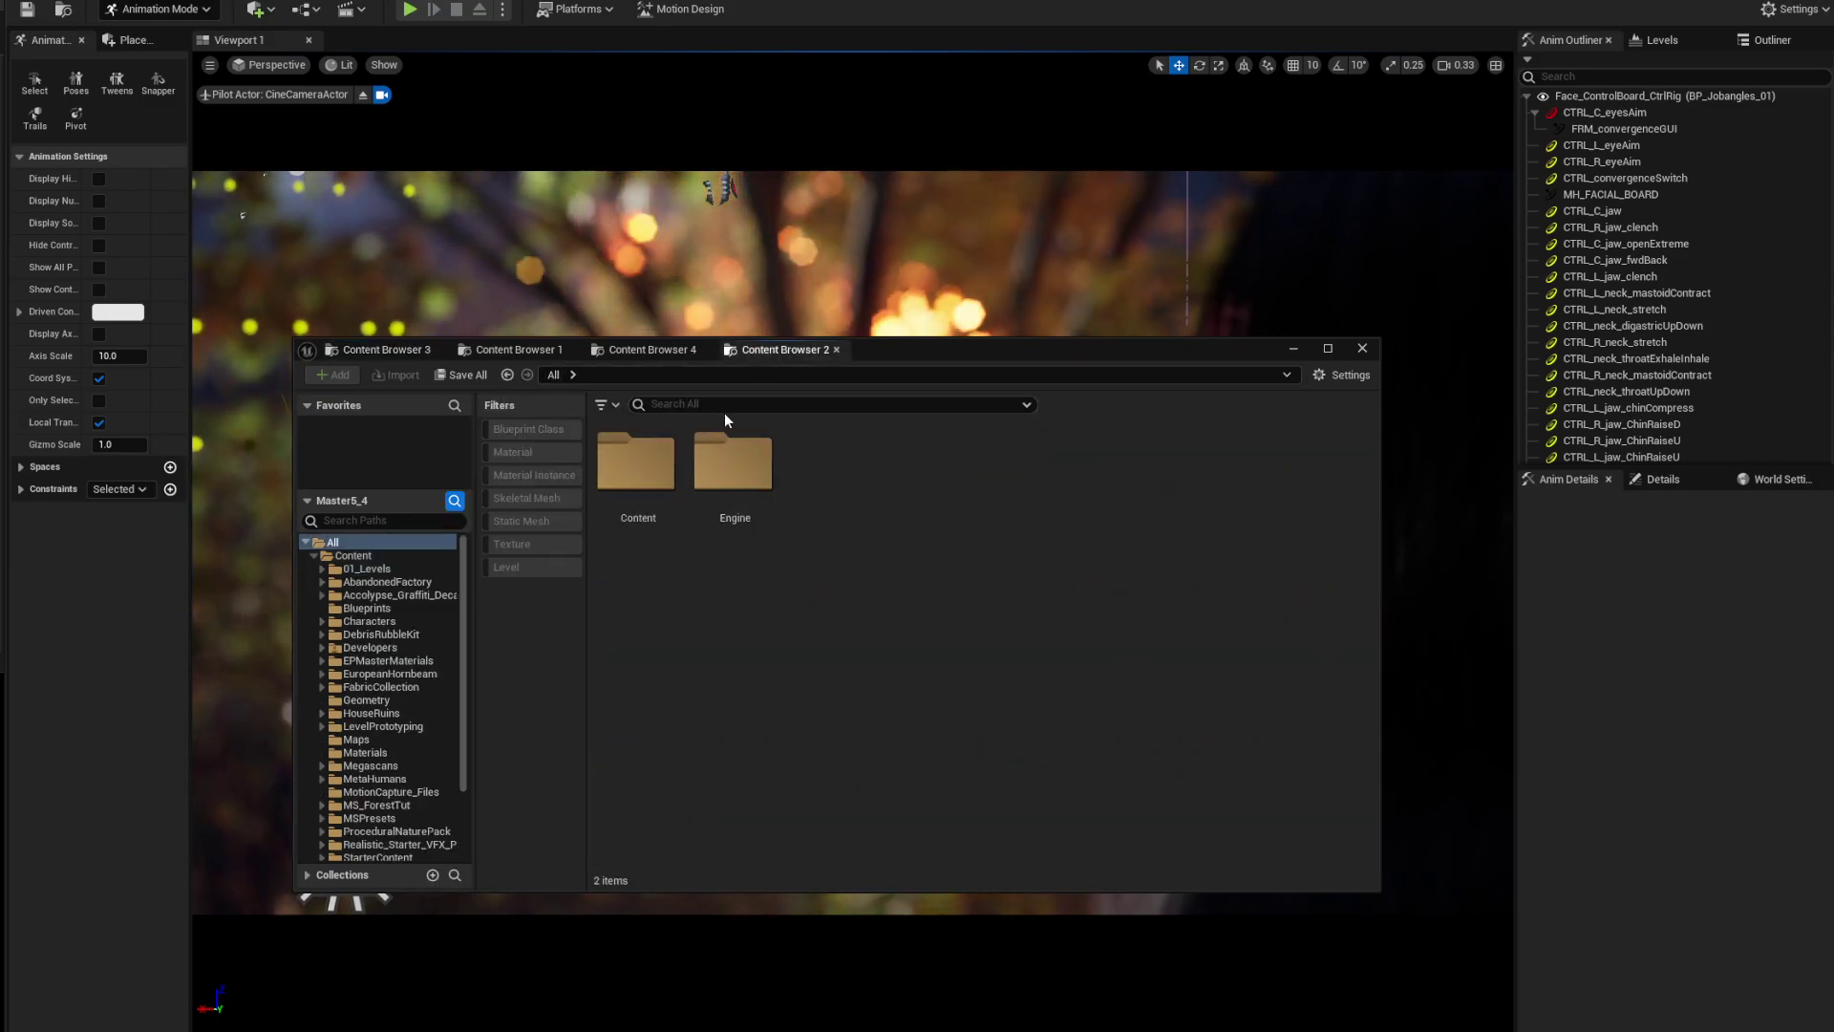
pyautogui.click(718, 407)
pyautogui.write('Sparse')
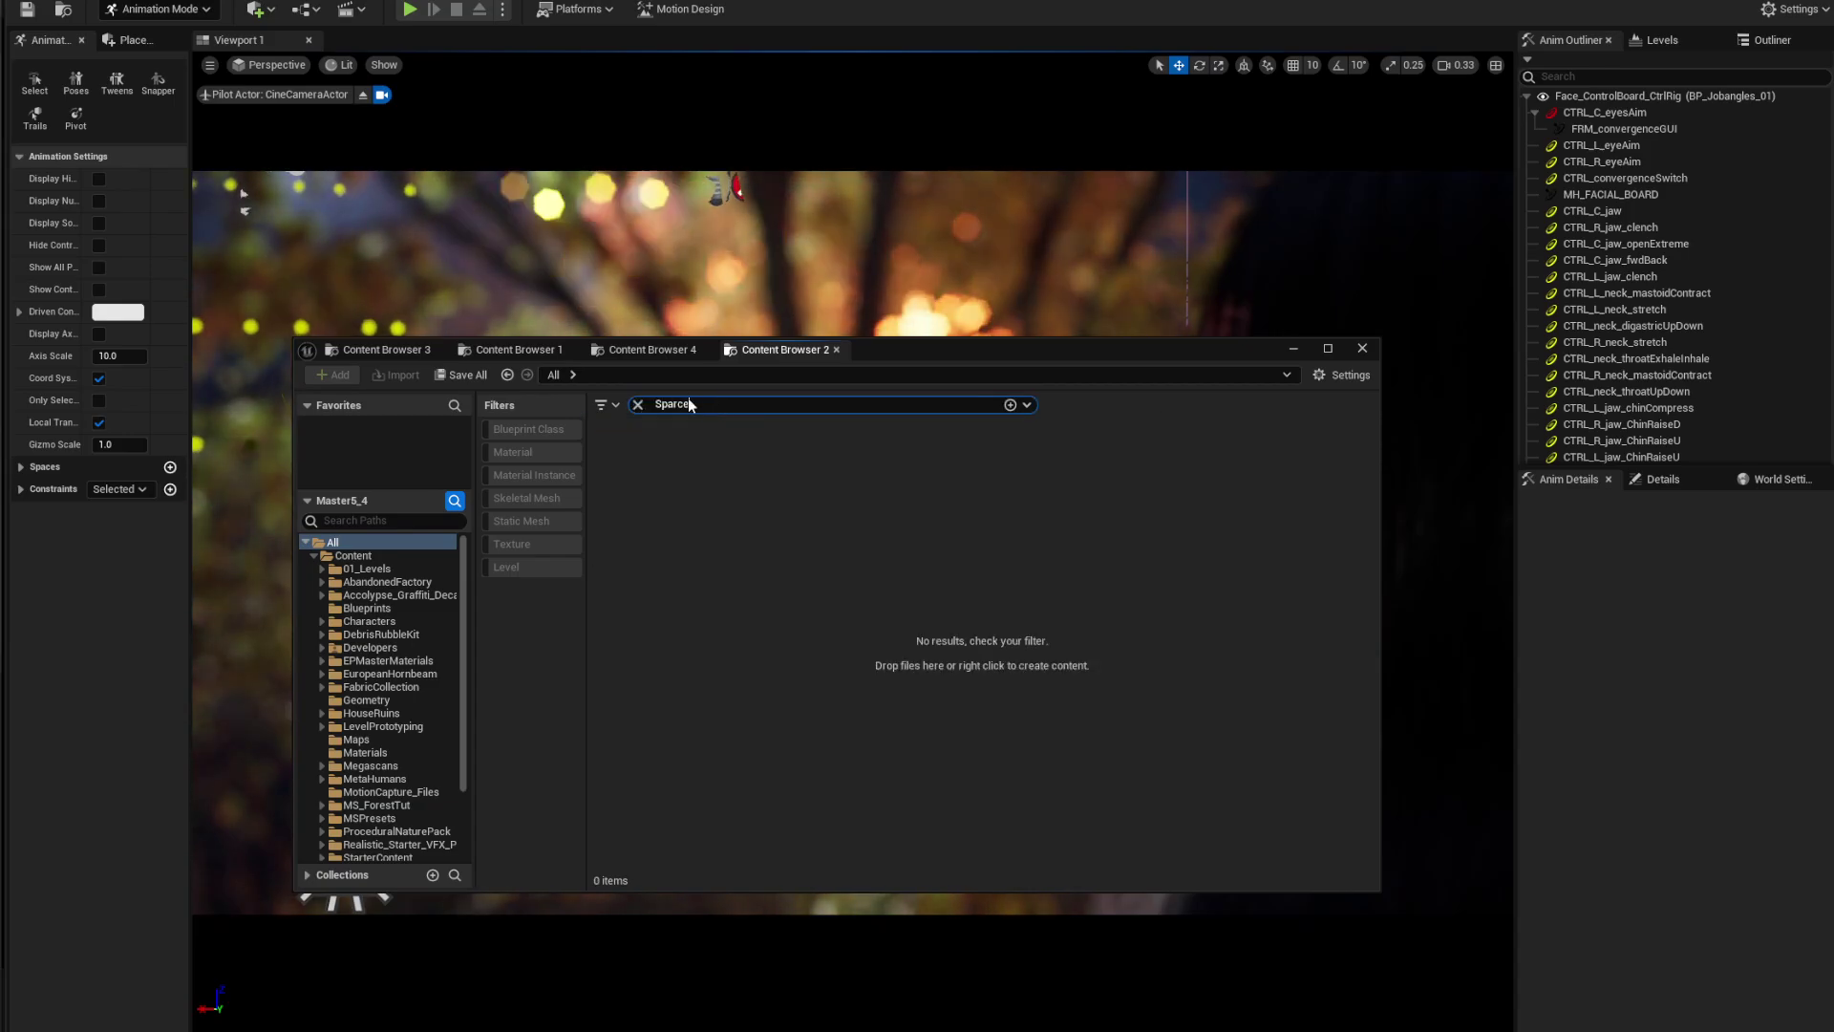
pyautogui.scroll(-1, 898, 635)
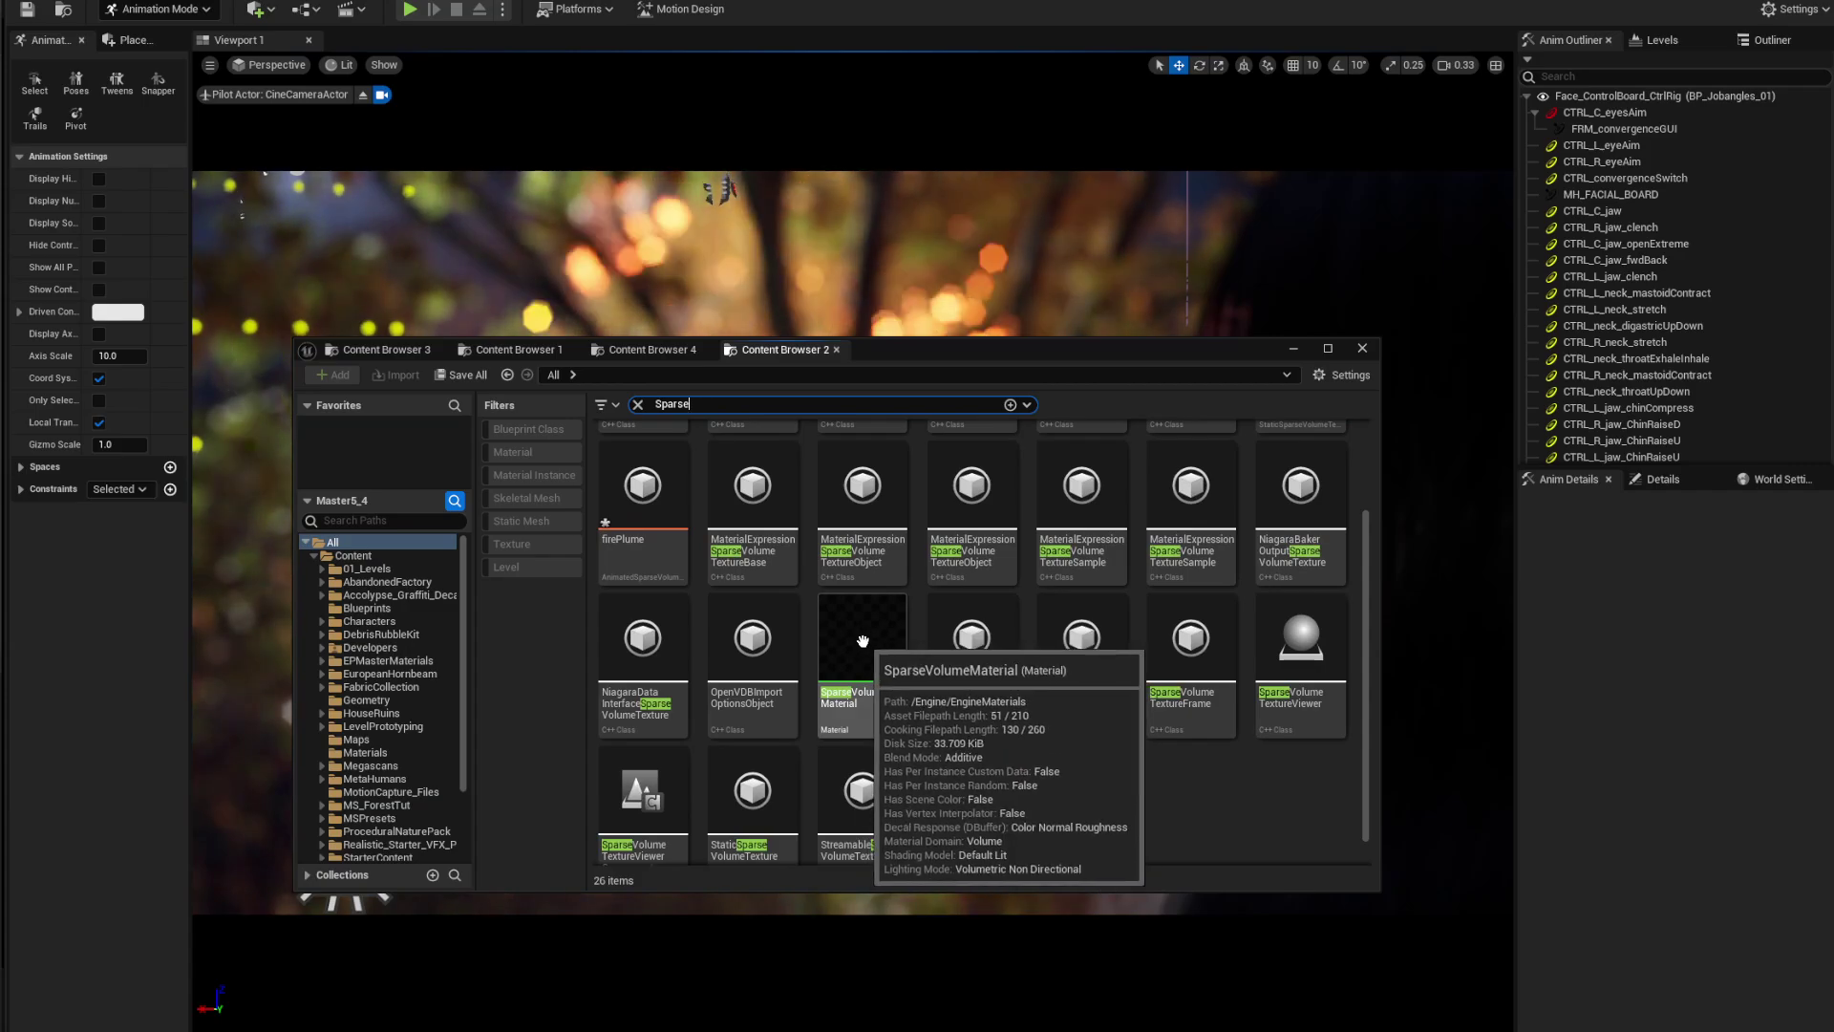
pyautogui.rightClick(857, 643)
pyautogui.click(974, 239)
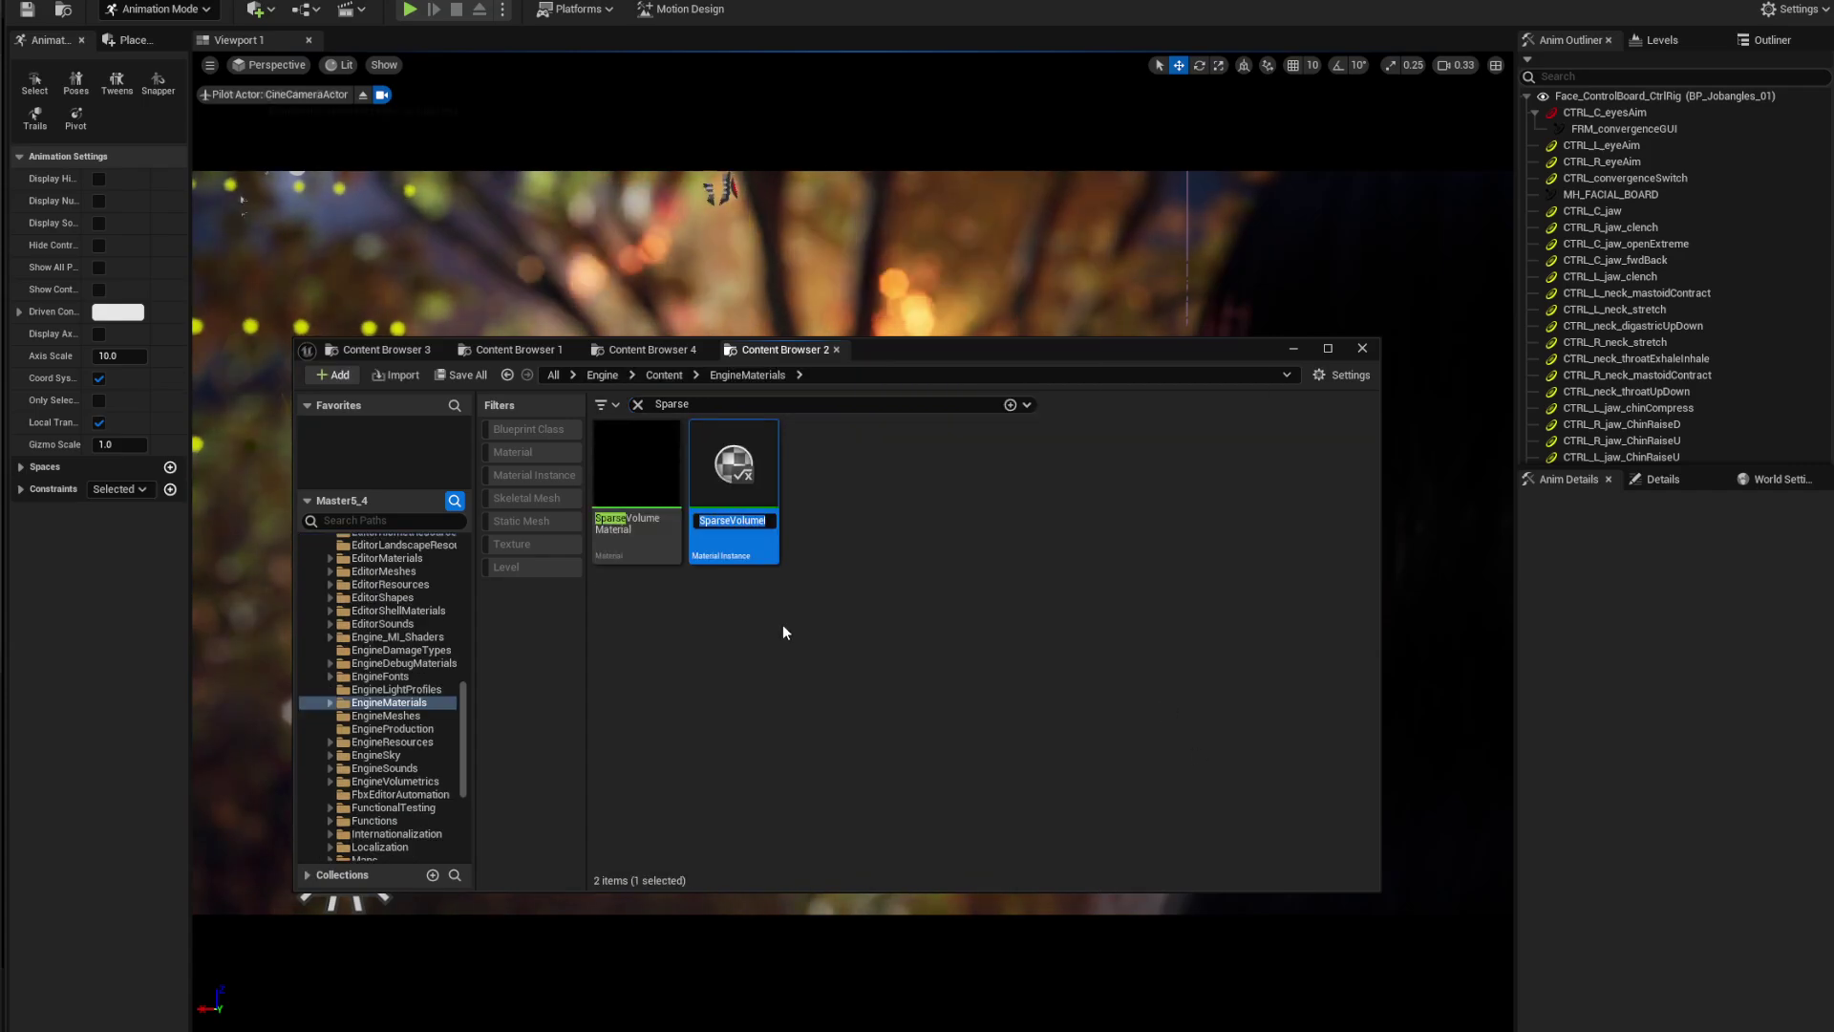
pyautogui.press('Return')
# Move SparseVolumeMaterial_Inst into the VDB folder and rename it Fire_SparseVolumeMaterial_Inst
pyautogui.click(407, 355)
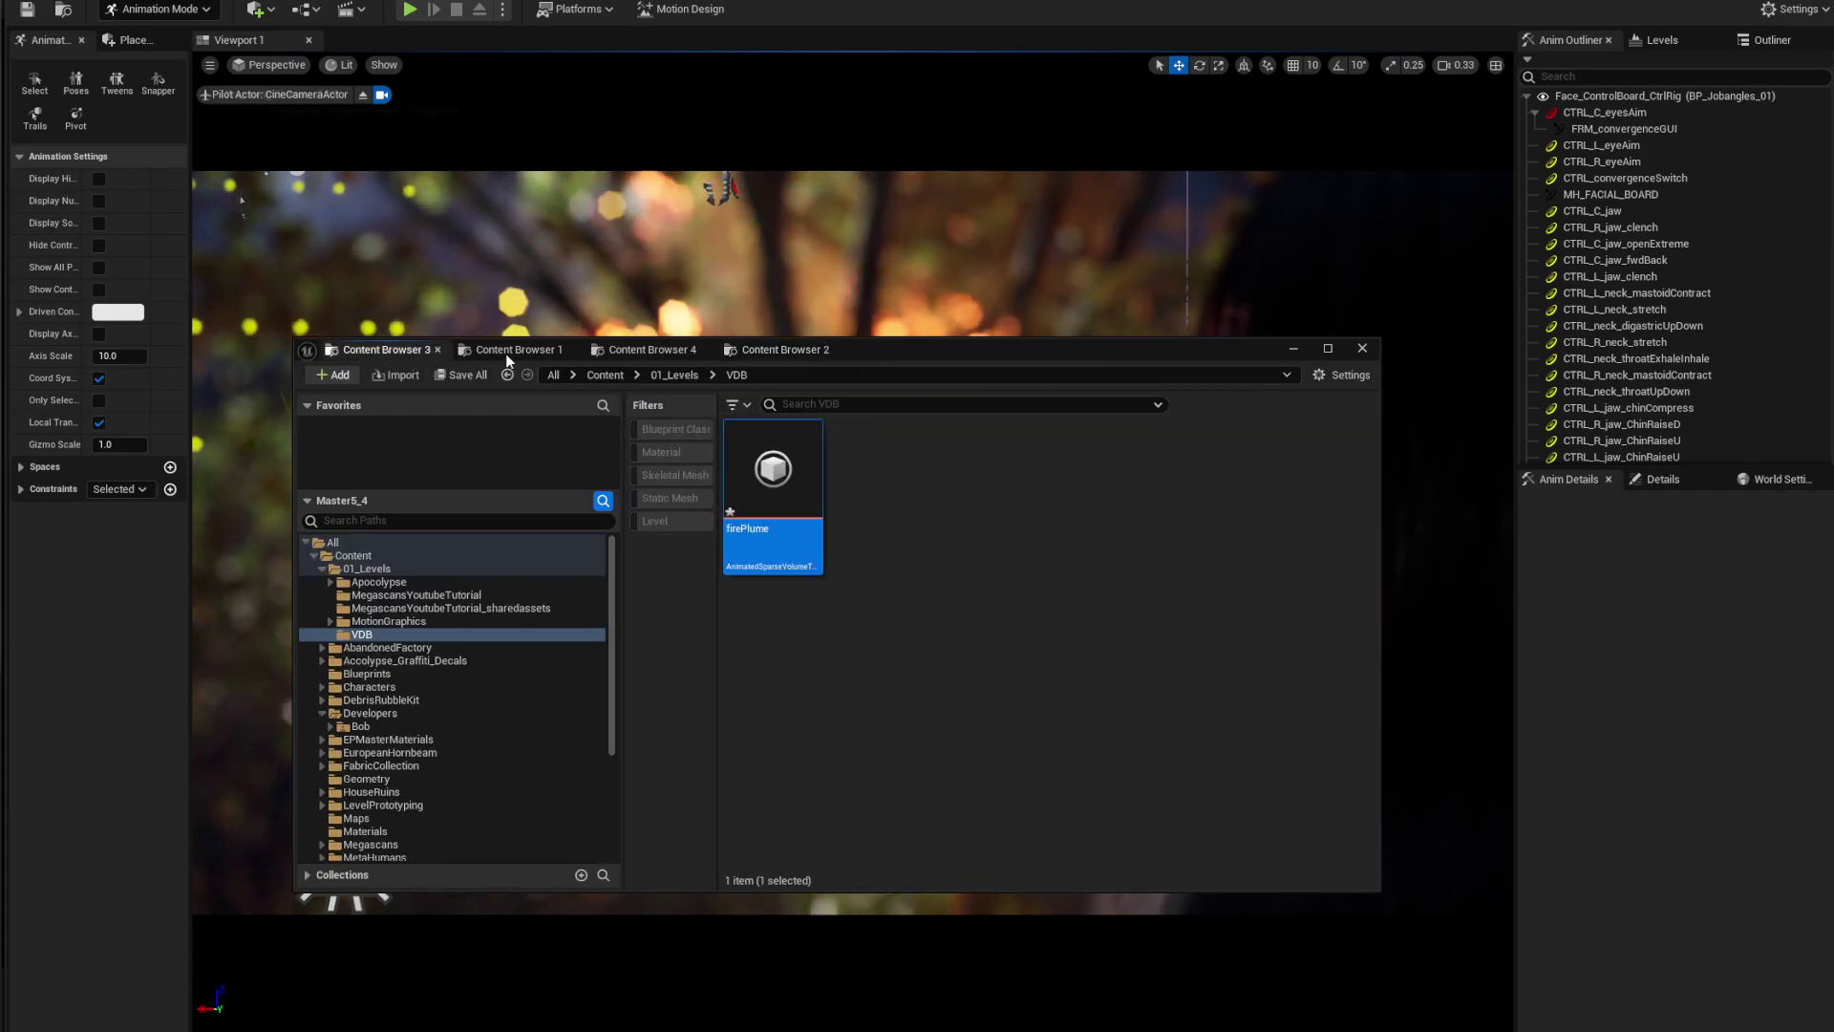
pyautogui.click(776, 349)
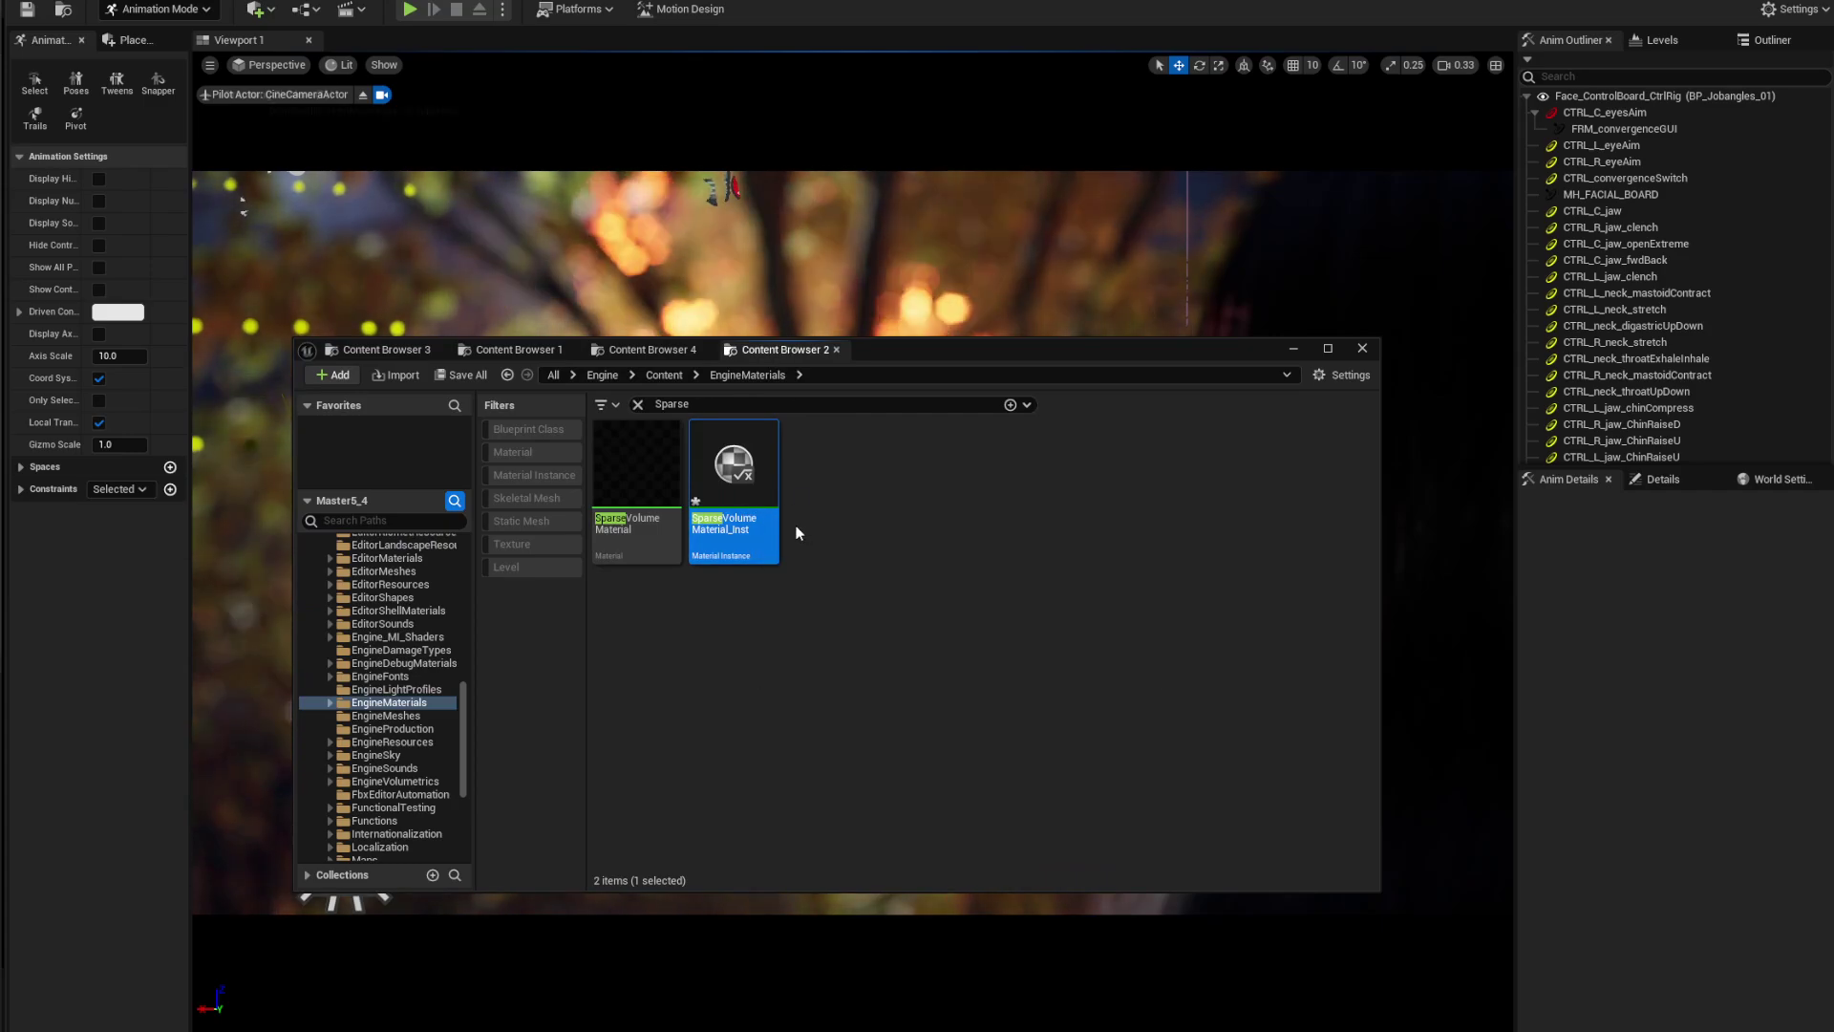
pyautogui.moveTo(737, 478); pyautogui.dragTo(879, 505)
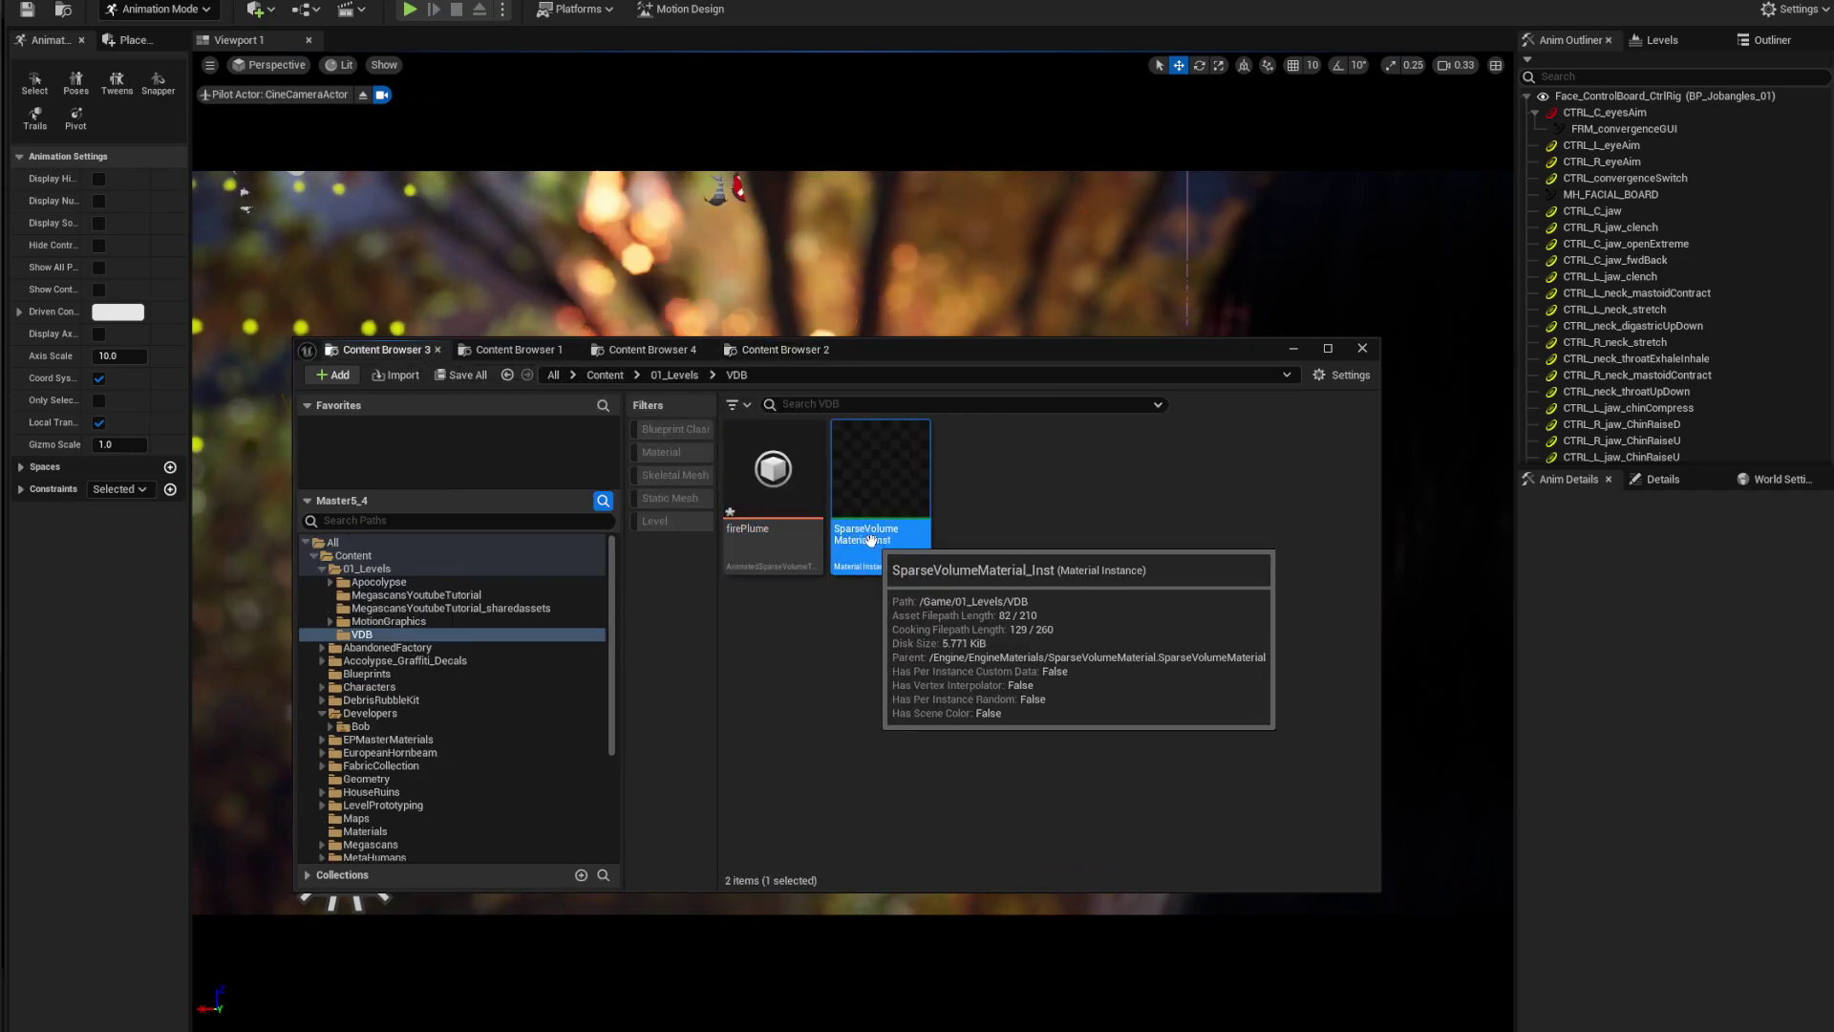
pyautogui.click(874, 555)
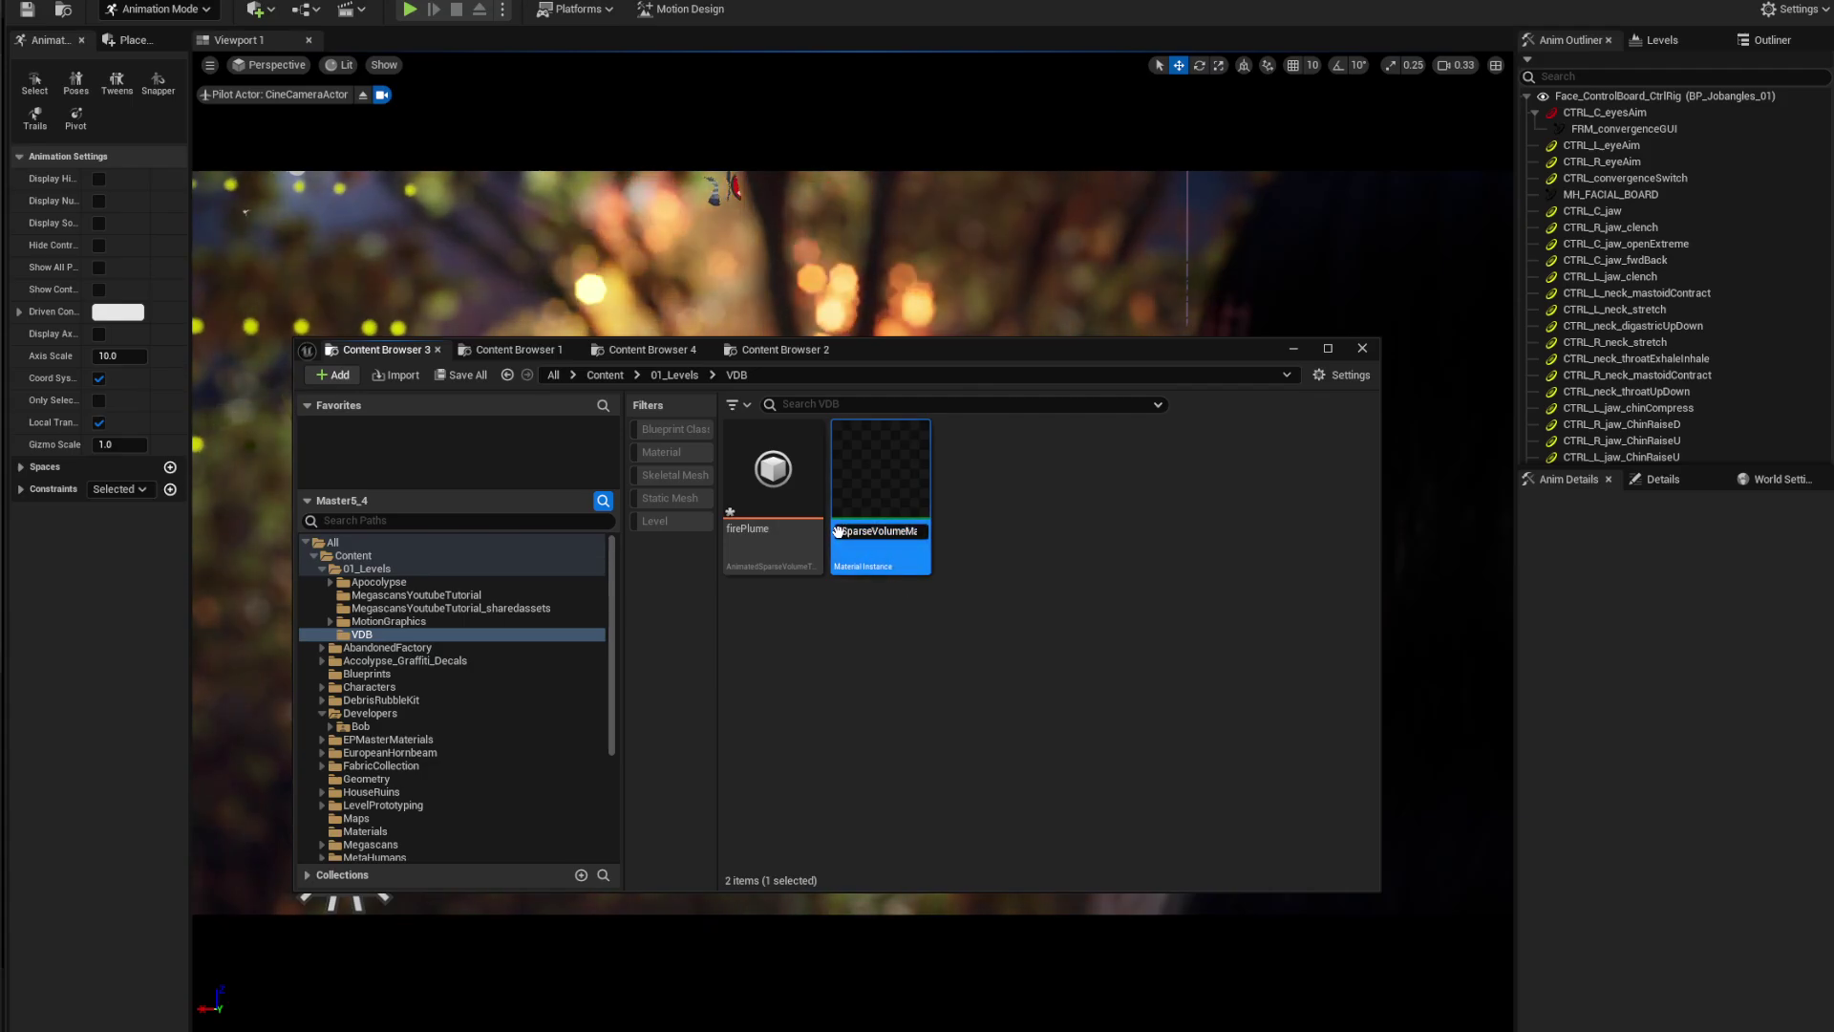
pyautogui.moveTo(872, 531); pyautogui.dragTo(819, 531)
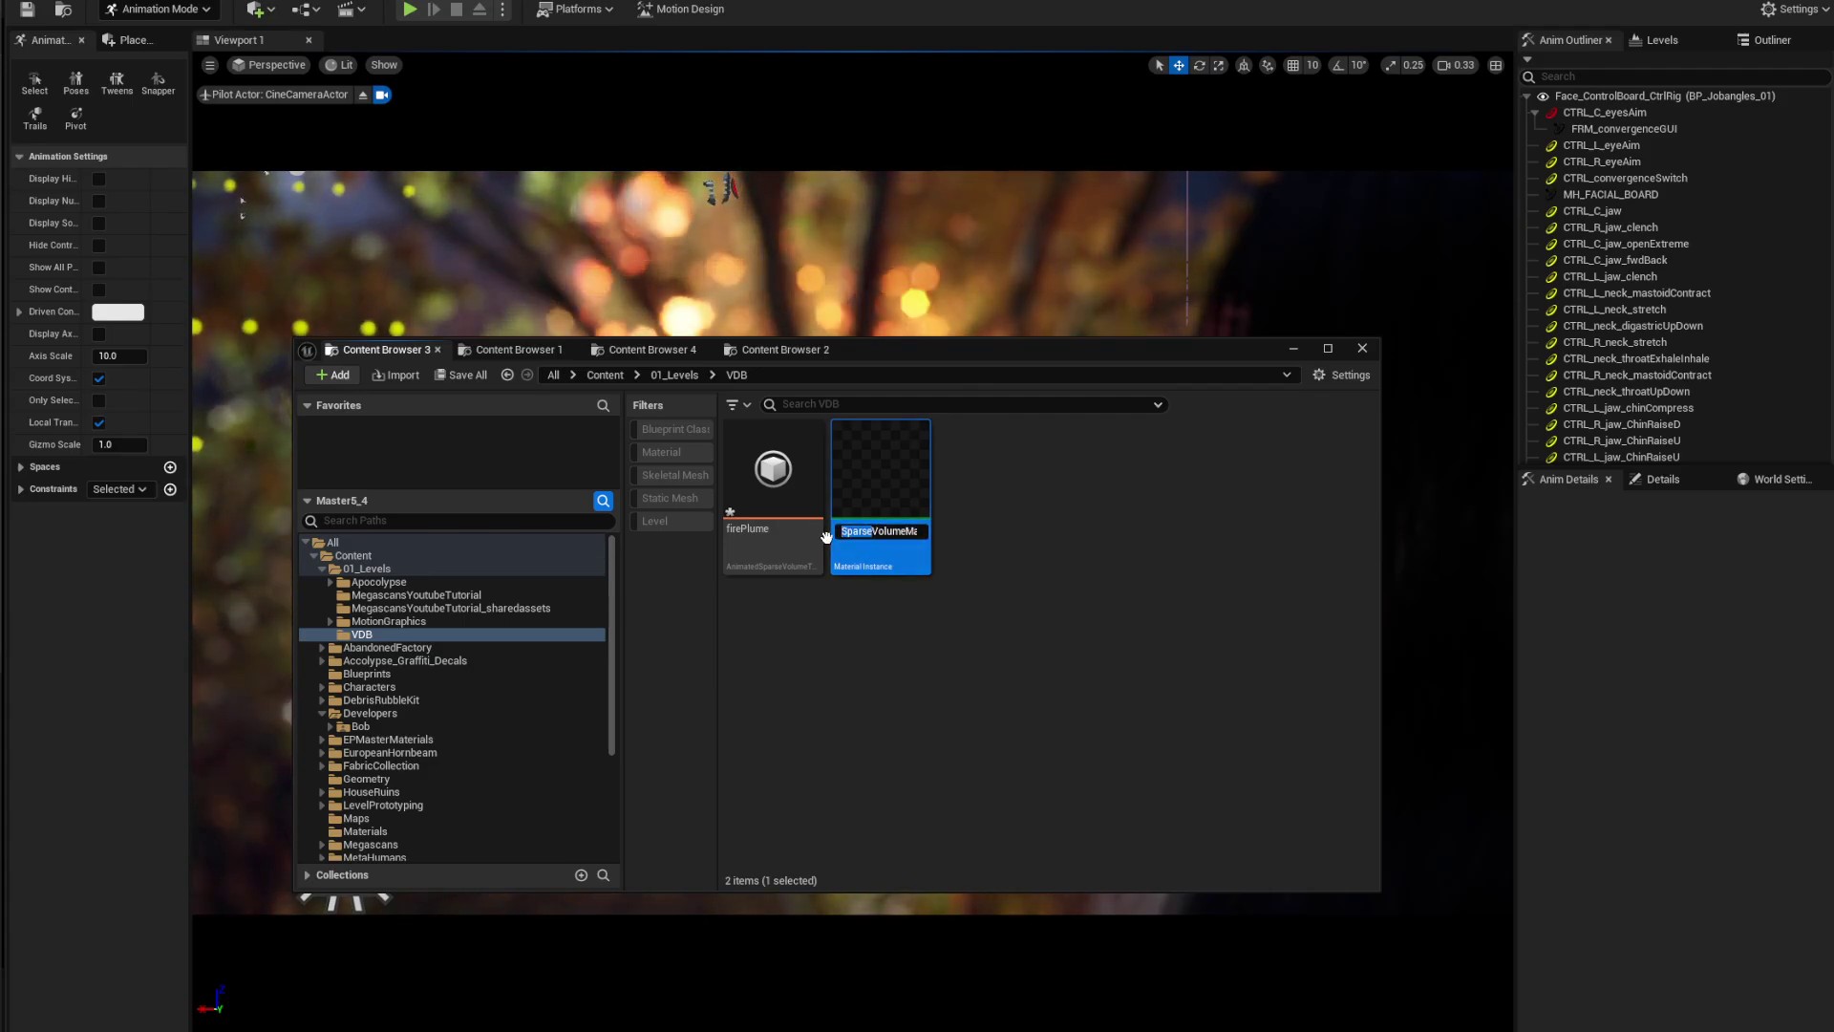
pyautogui.press('Right')
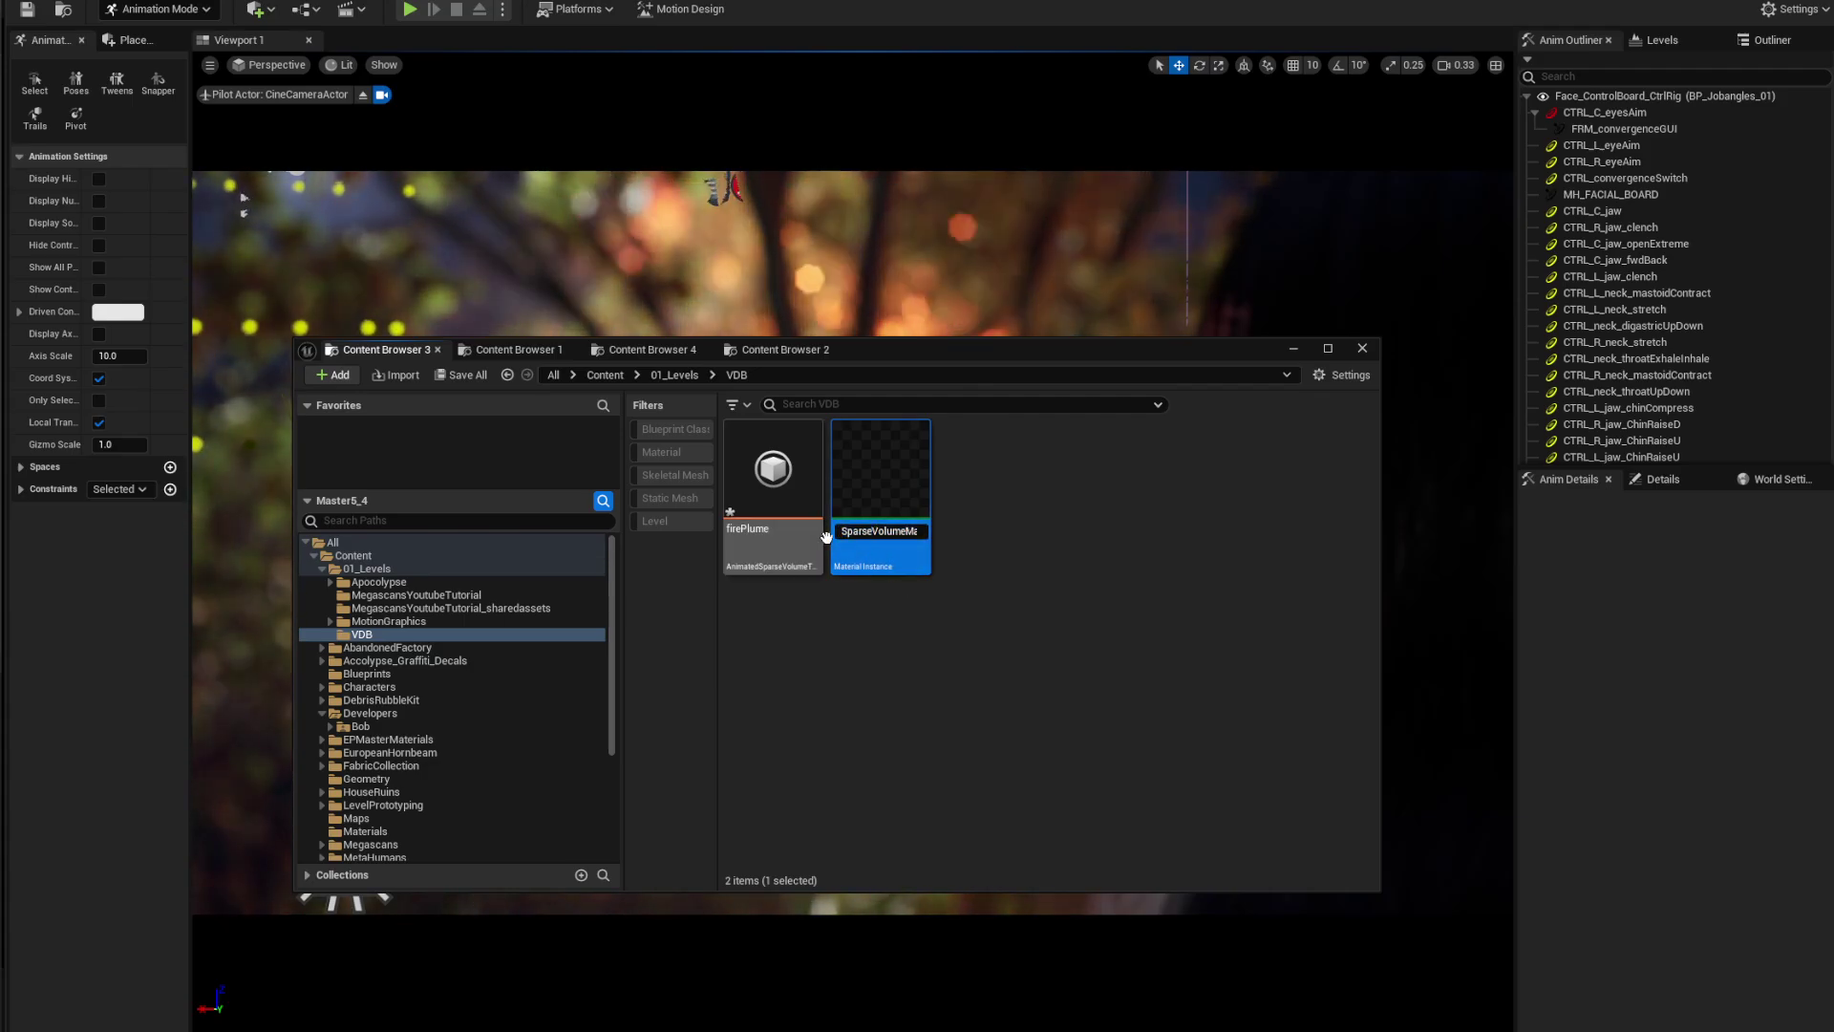
pyautogui.write('Fire_')
pyautogui.press('Return')
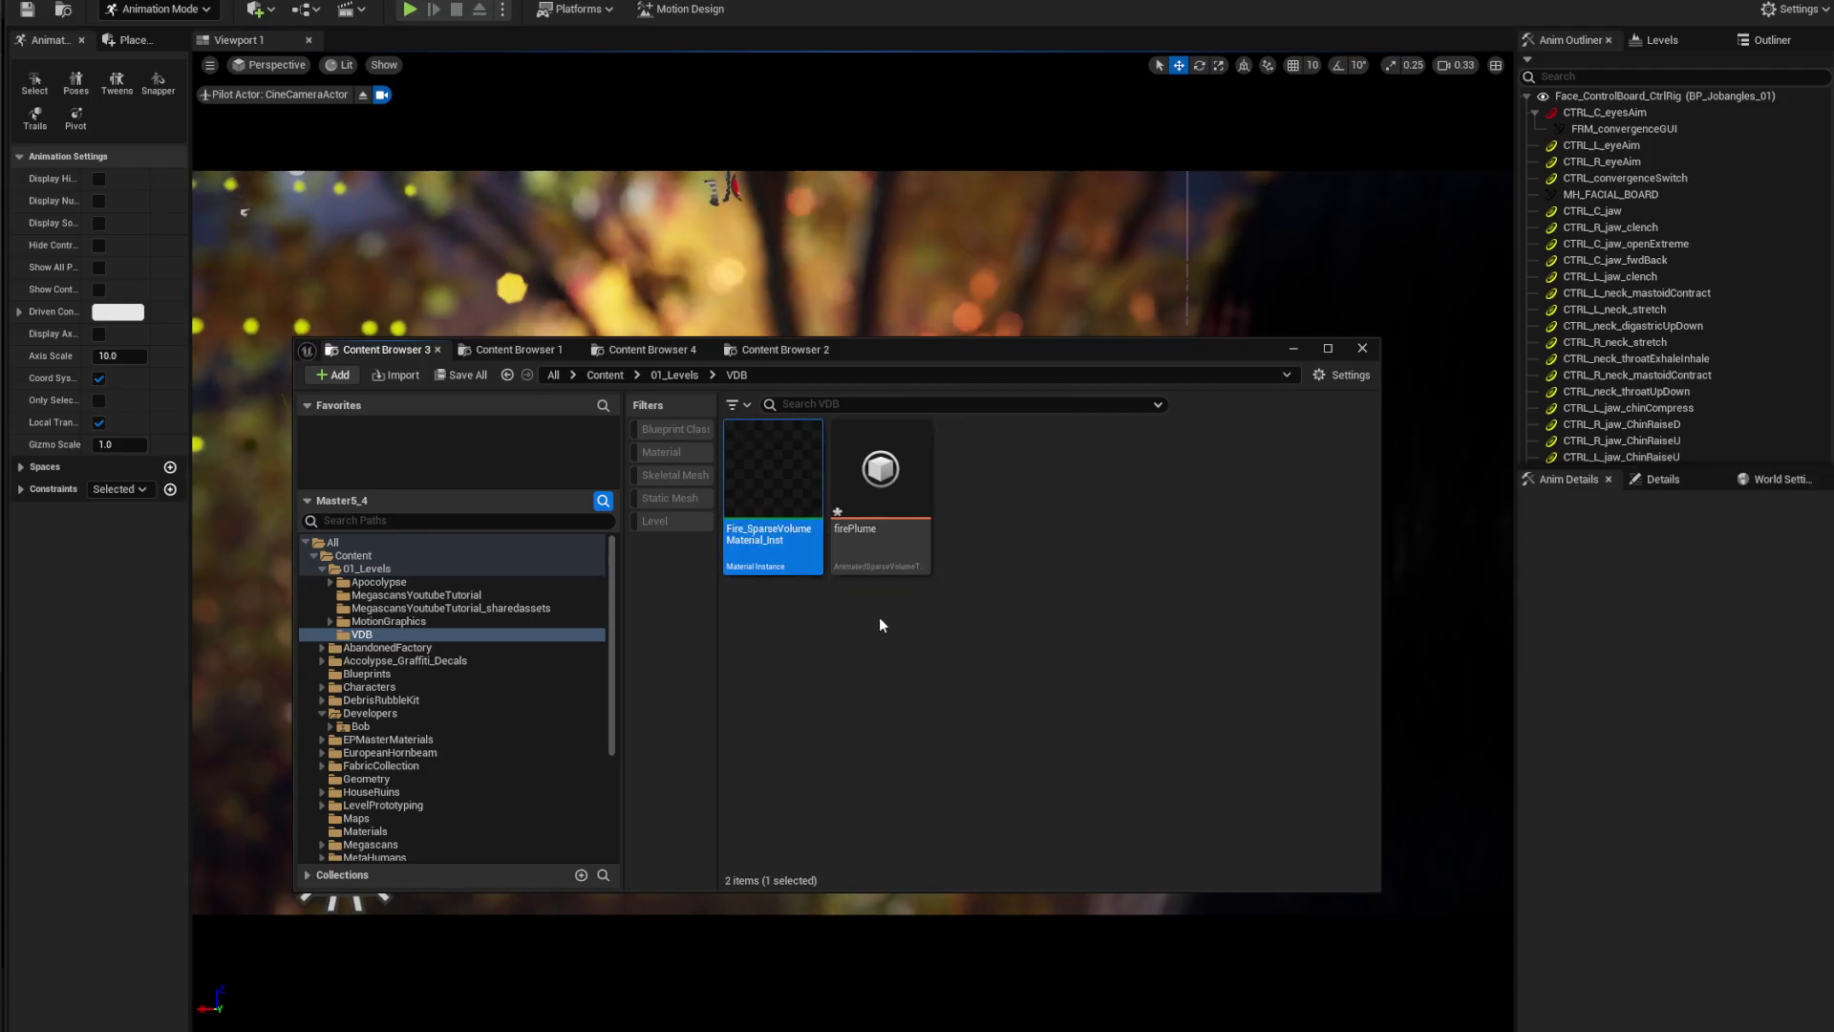
# In Fire_SparseVolumeMaterial_Inst, enable SparseVolumeTexture, set it to firePlume, then save and close
pyautogui.doubleClick(772, 473)
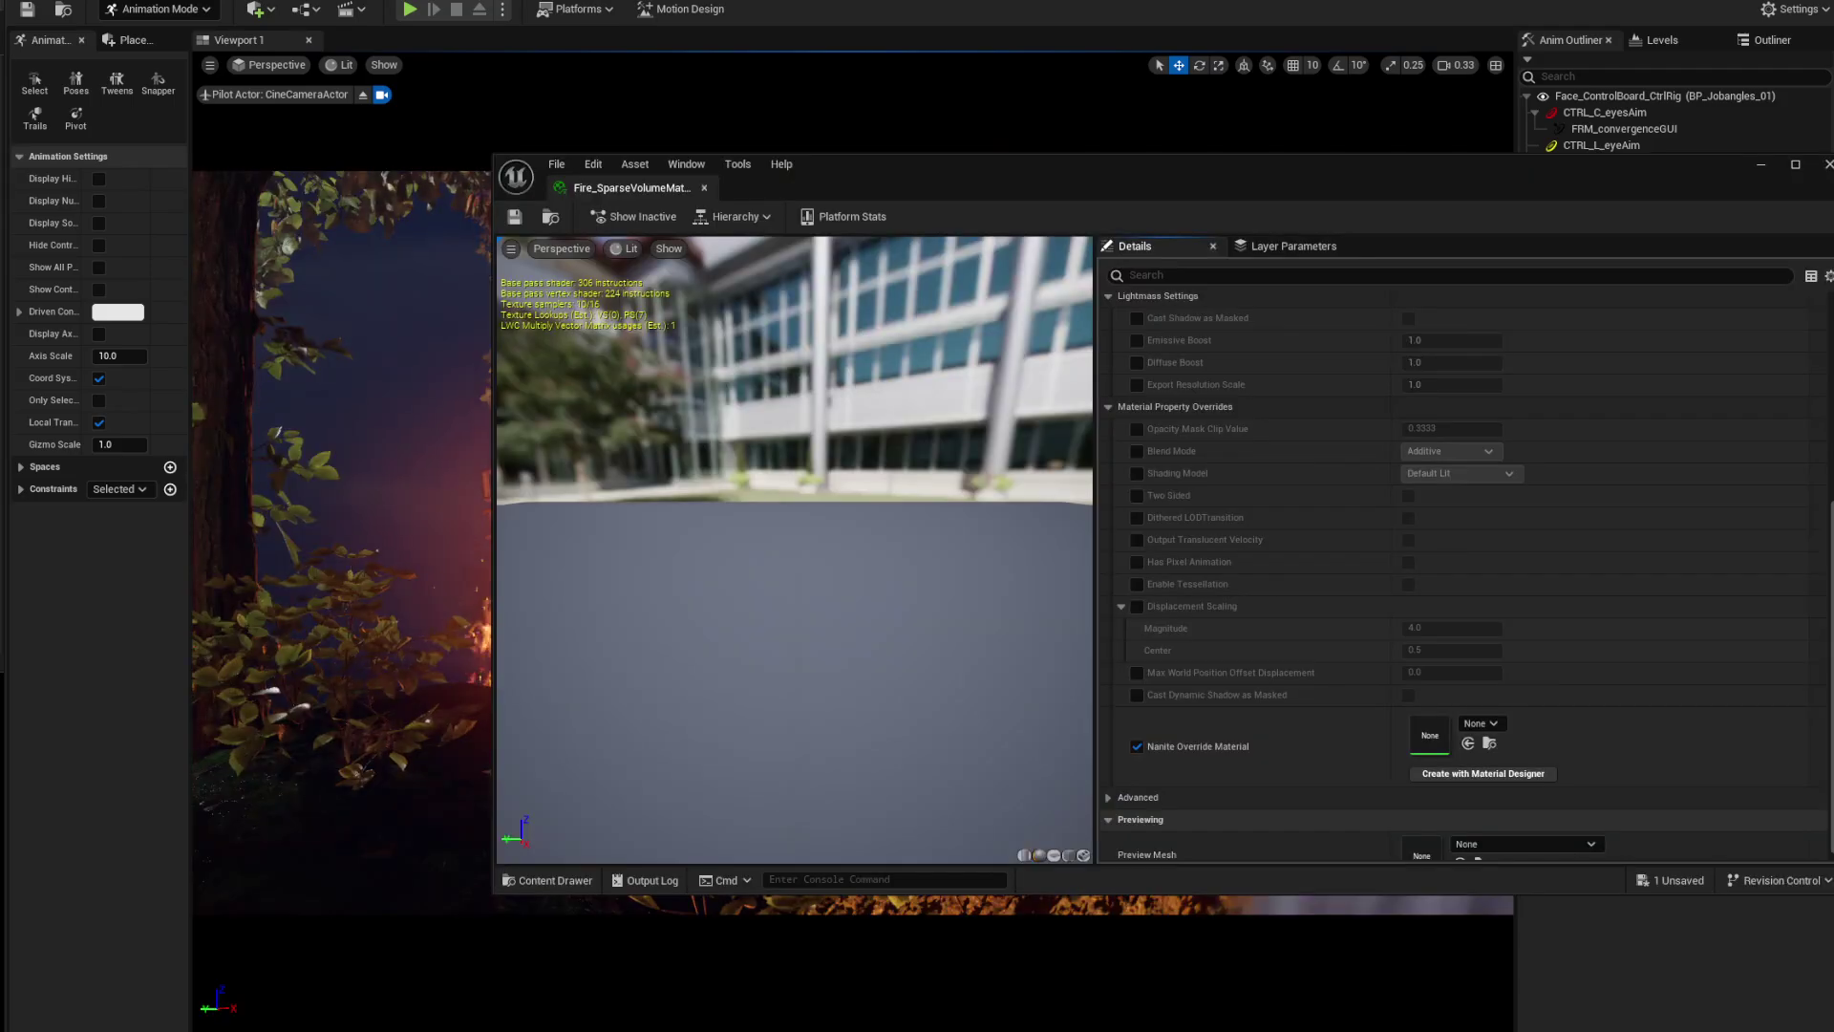
pyautogui.scroll(5, 1110, 455)
pyautogui.click(1108, 457)
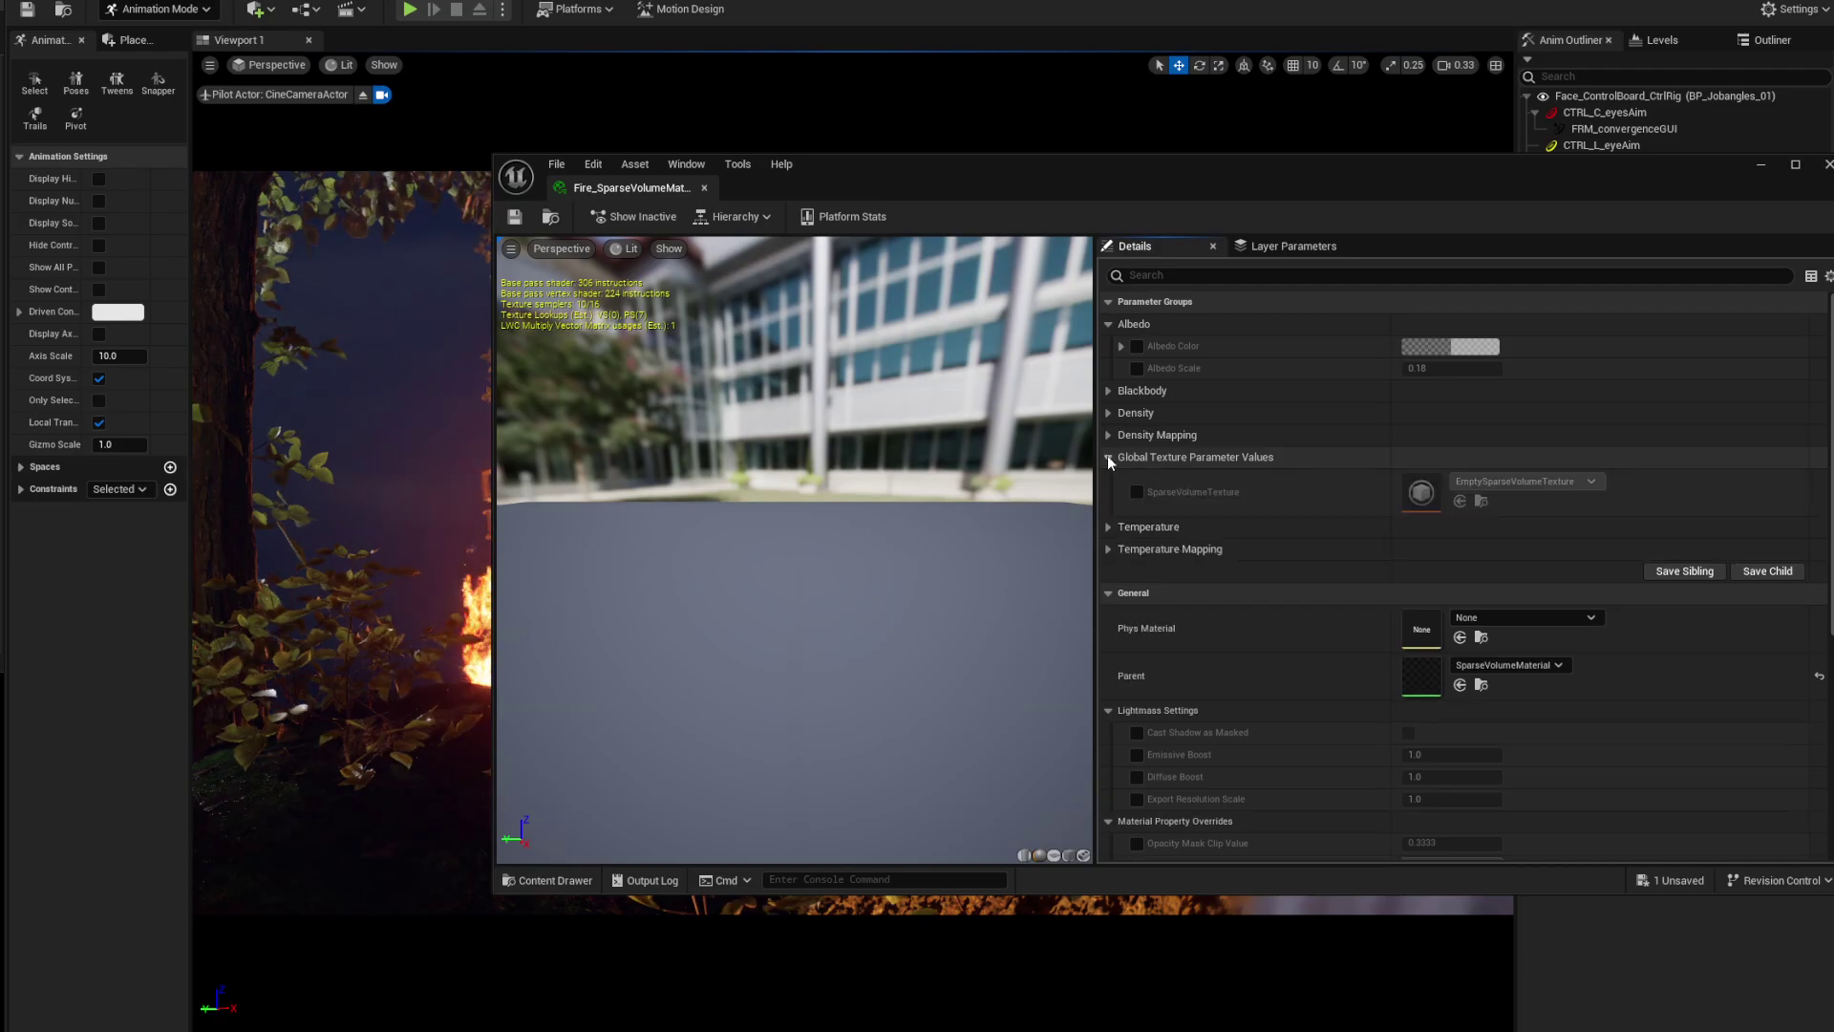
pyautogui.click(1136, 492)
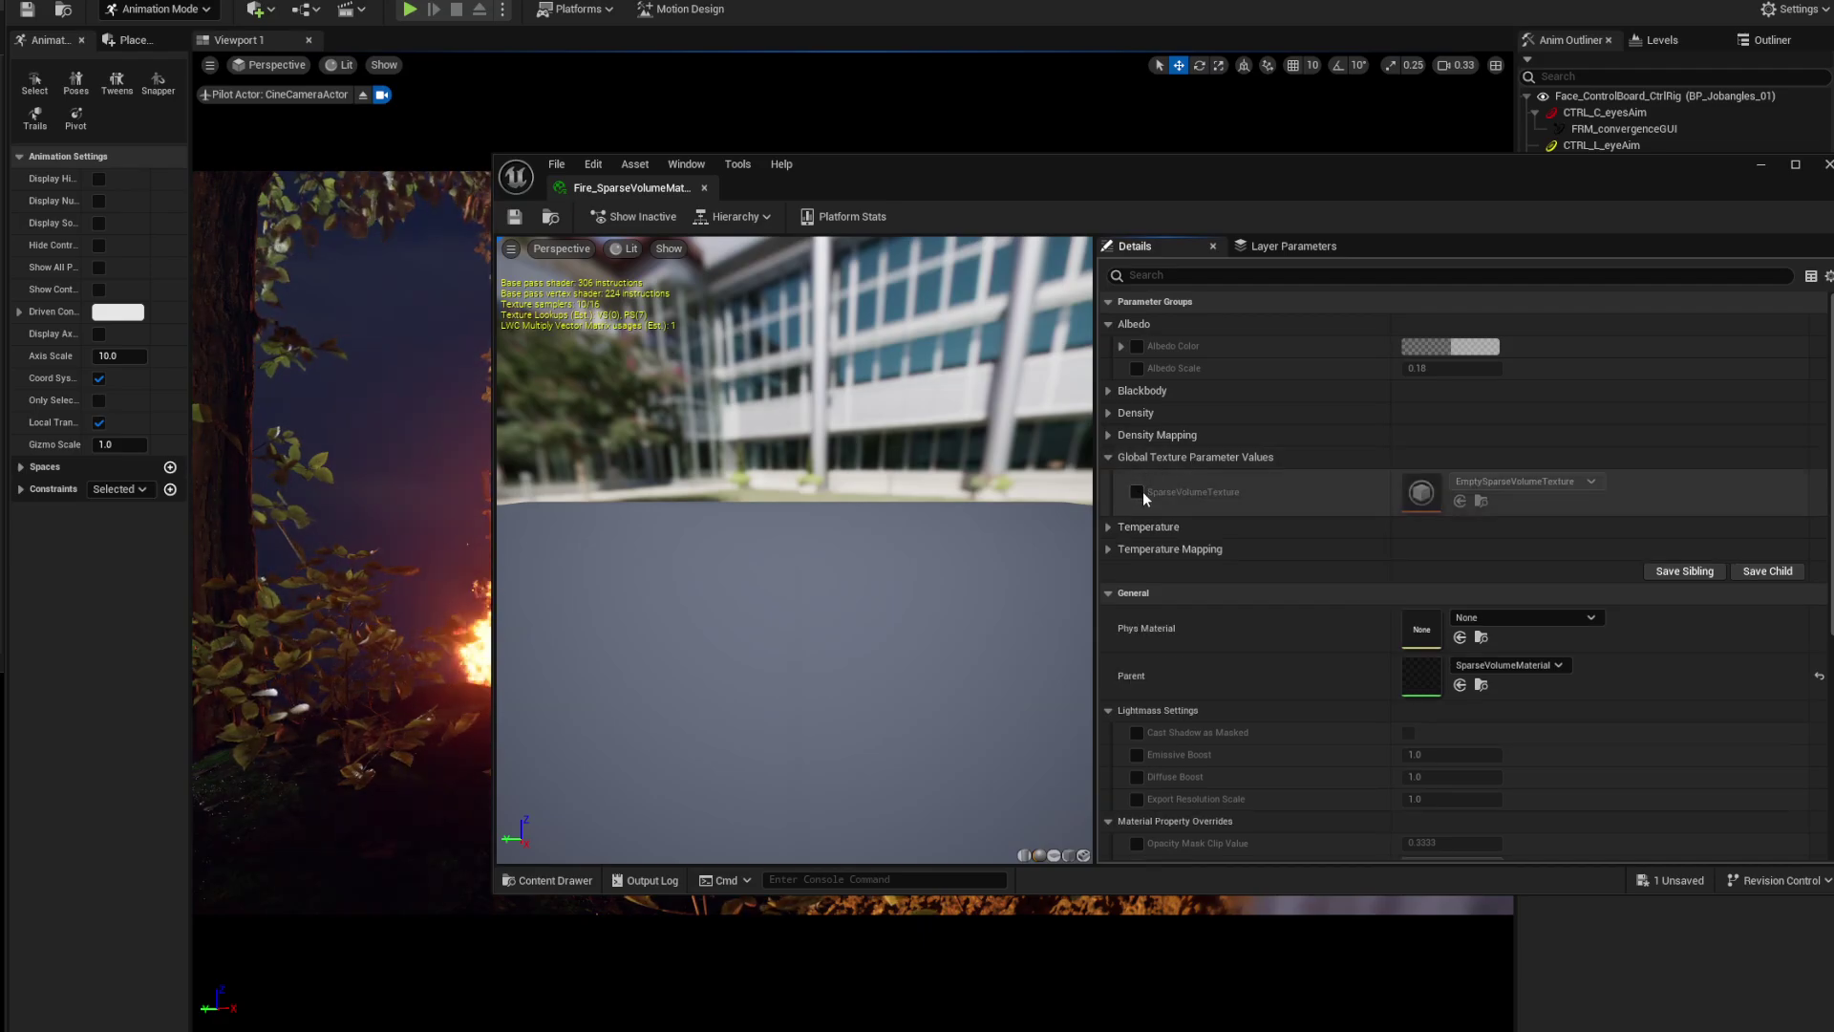
pyautogui.click(1535, 483)
pyautogui.click(1549, 727)
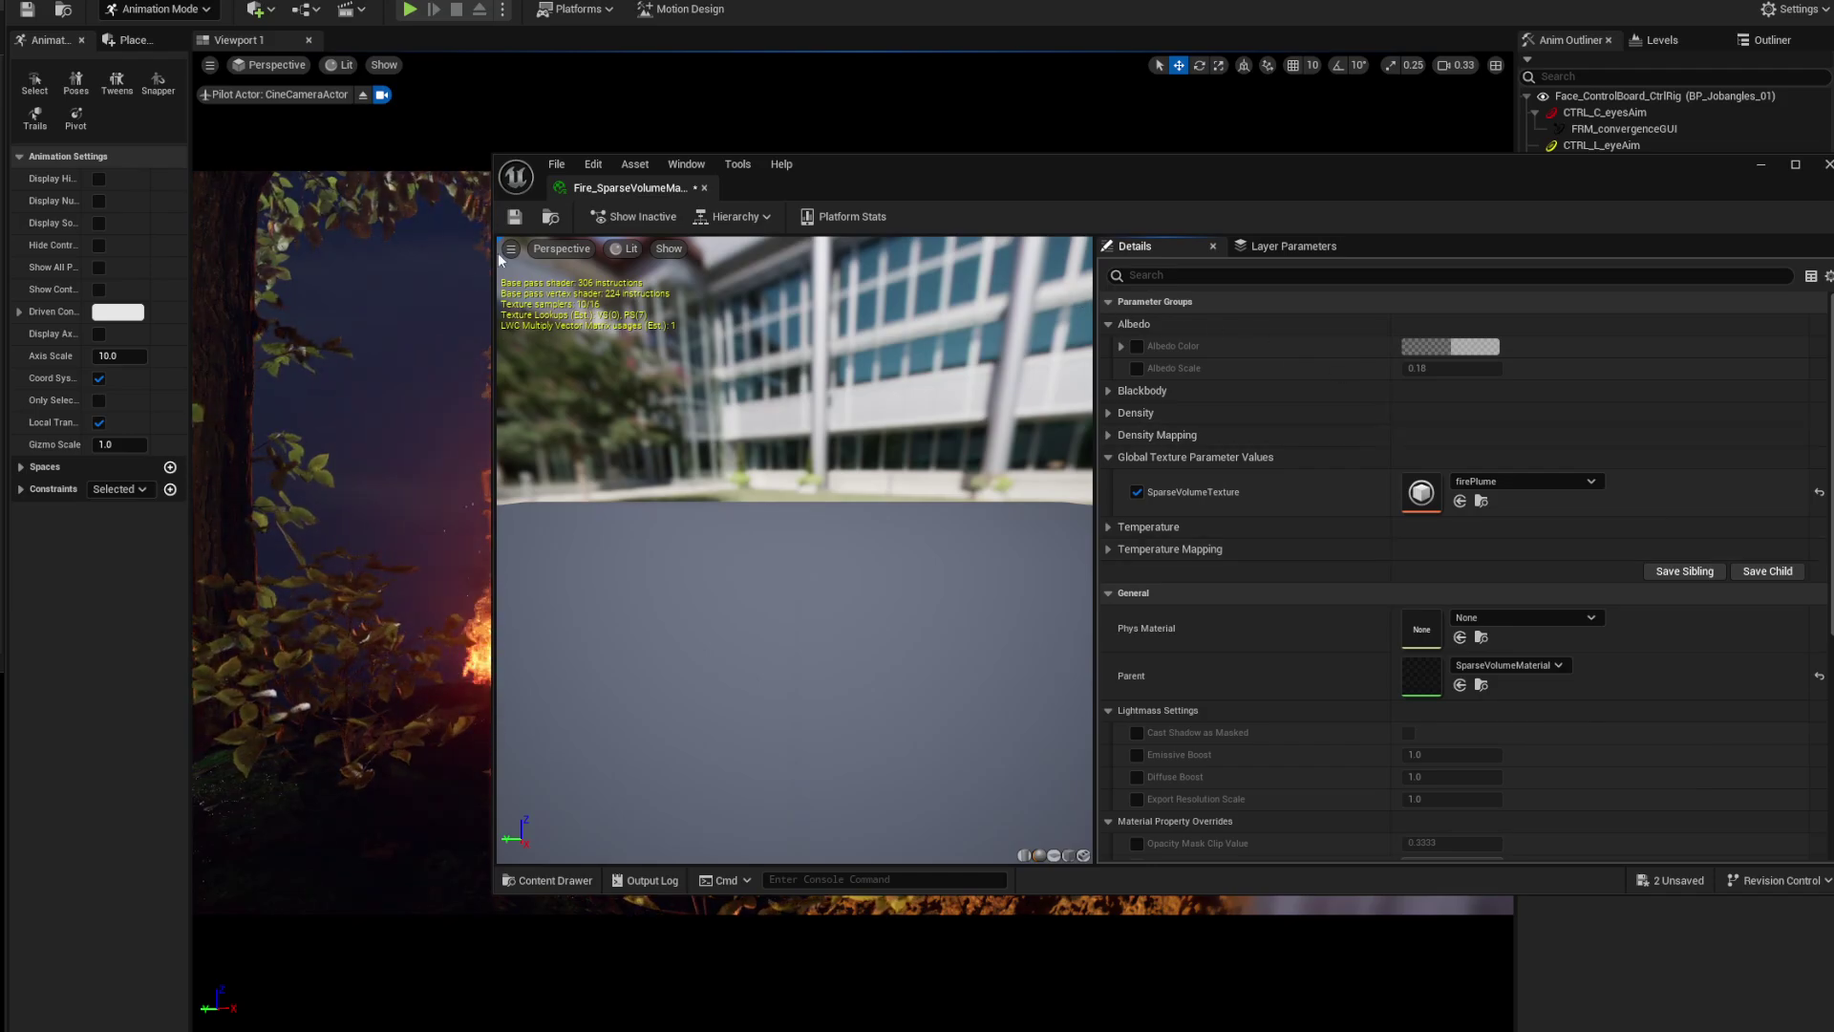
pyautogui.click(514, 217)
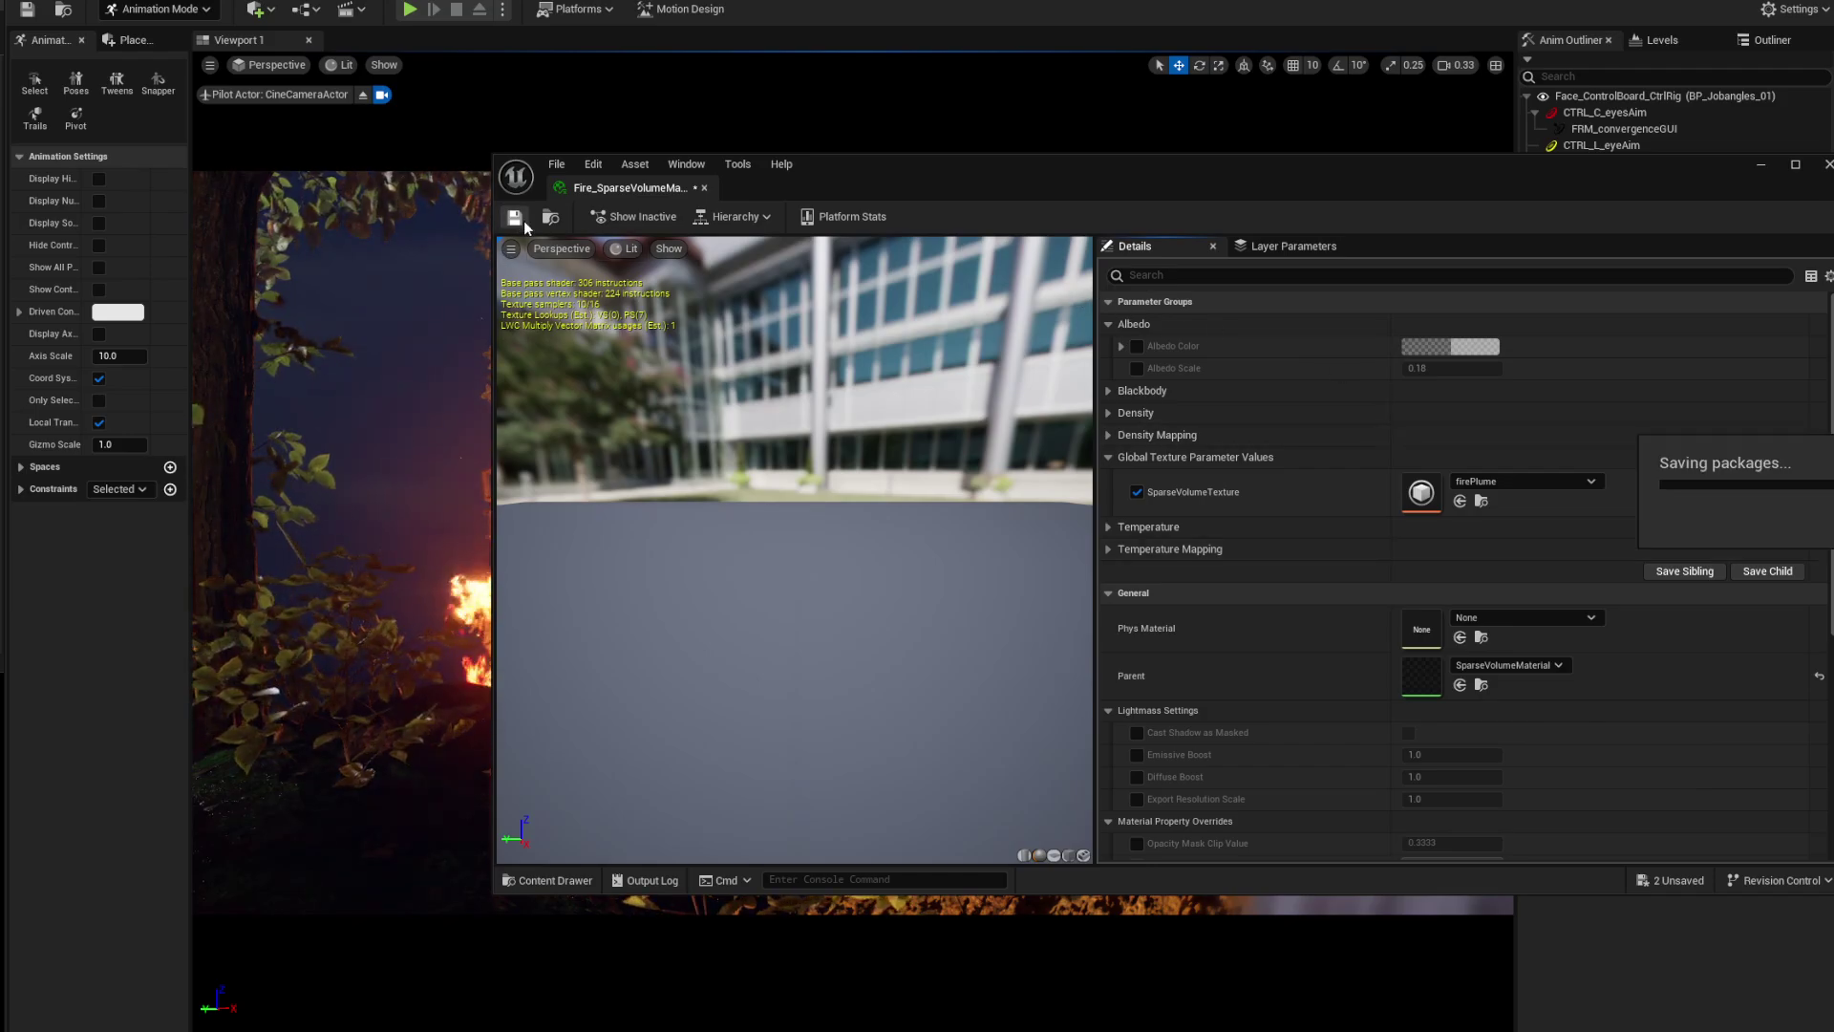
pyautogui.click(1826, 165)
# Add a Heterogeneous Volume actor to the level by searching 'het' in Quick Add
pyautogui.click(255, 11)
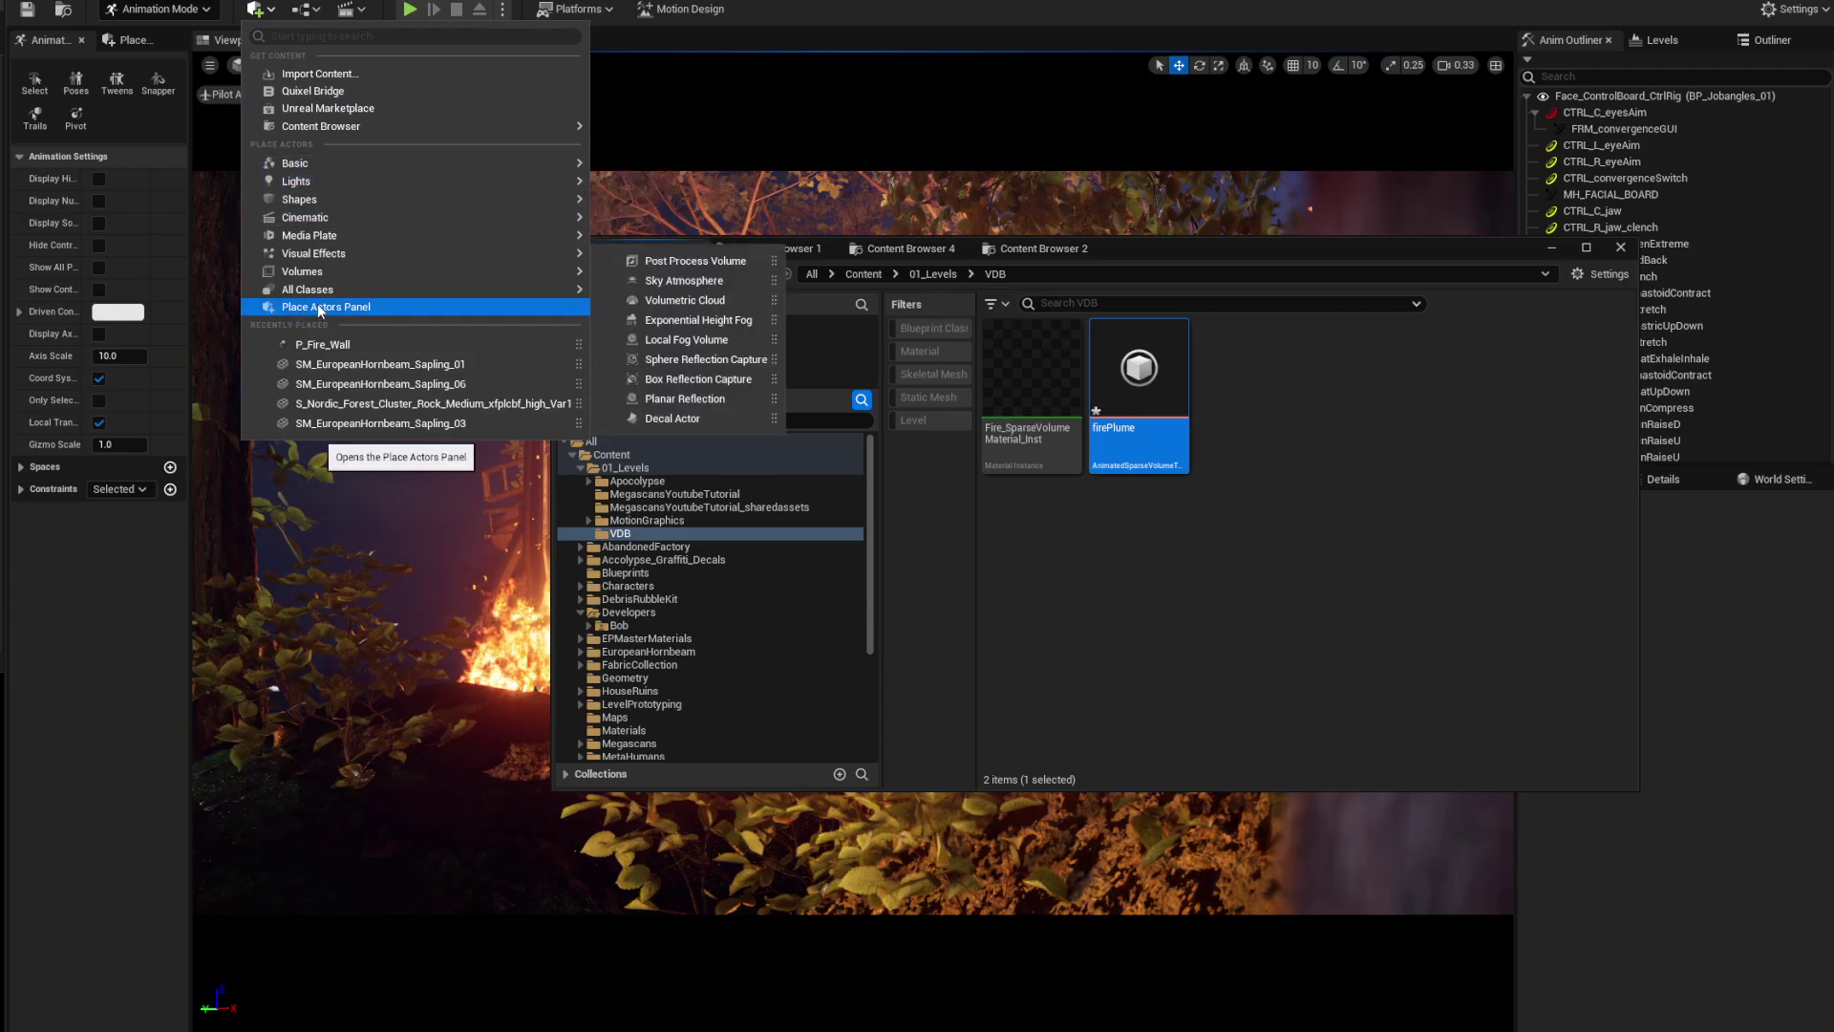
pyautogui.moveTo(313, 294)
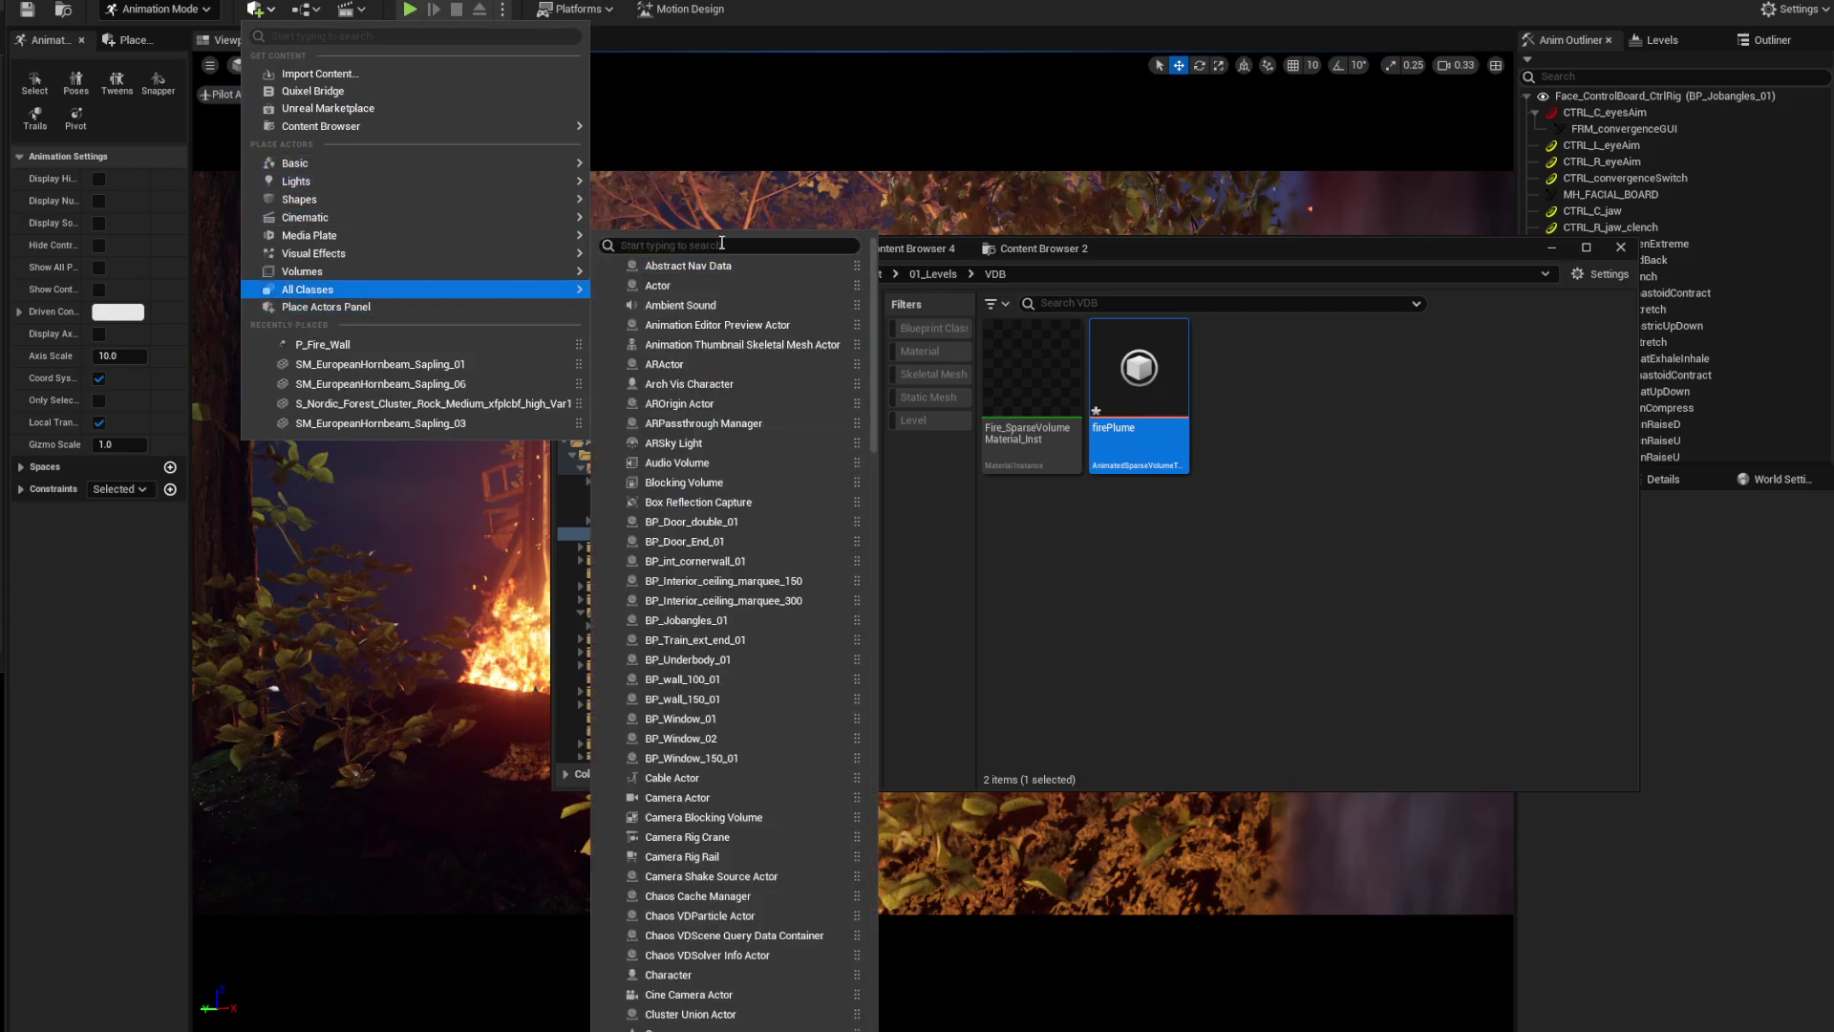
pyautogui.write('het')
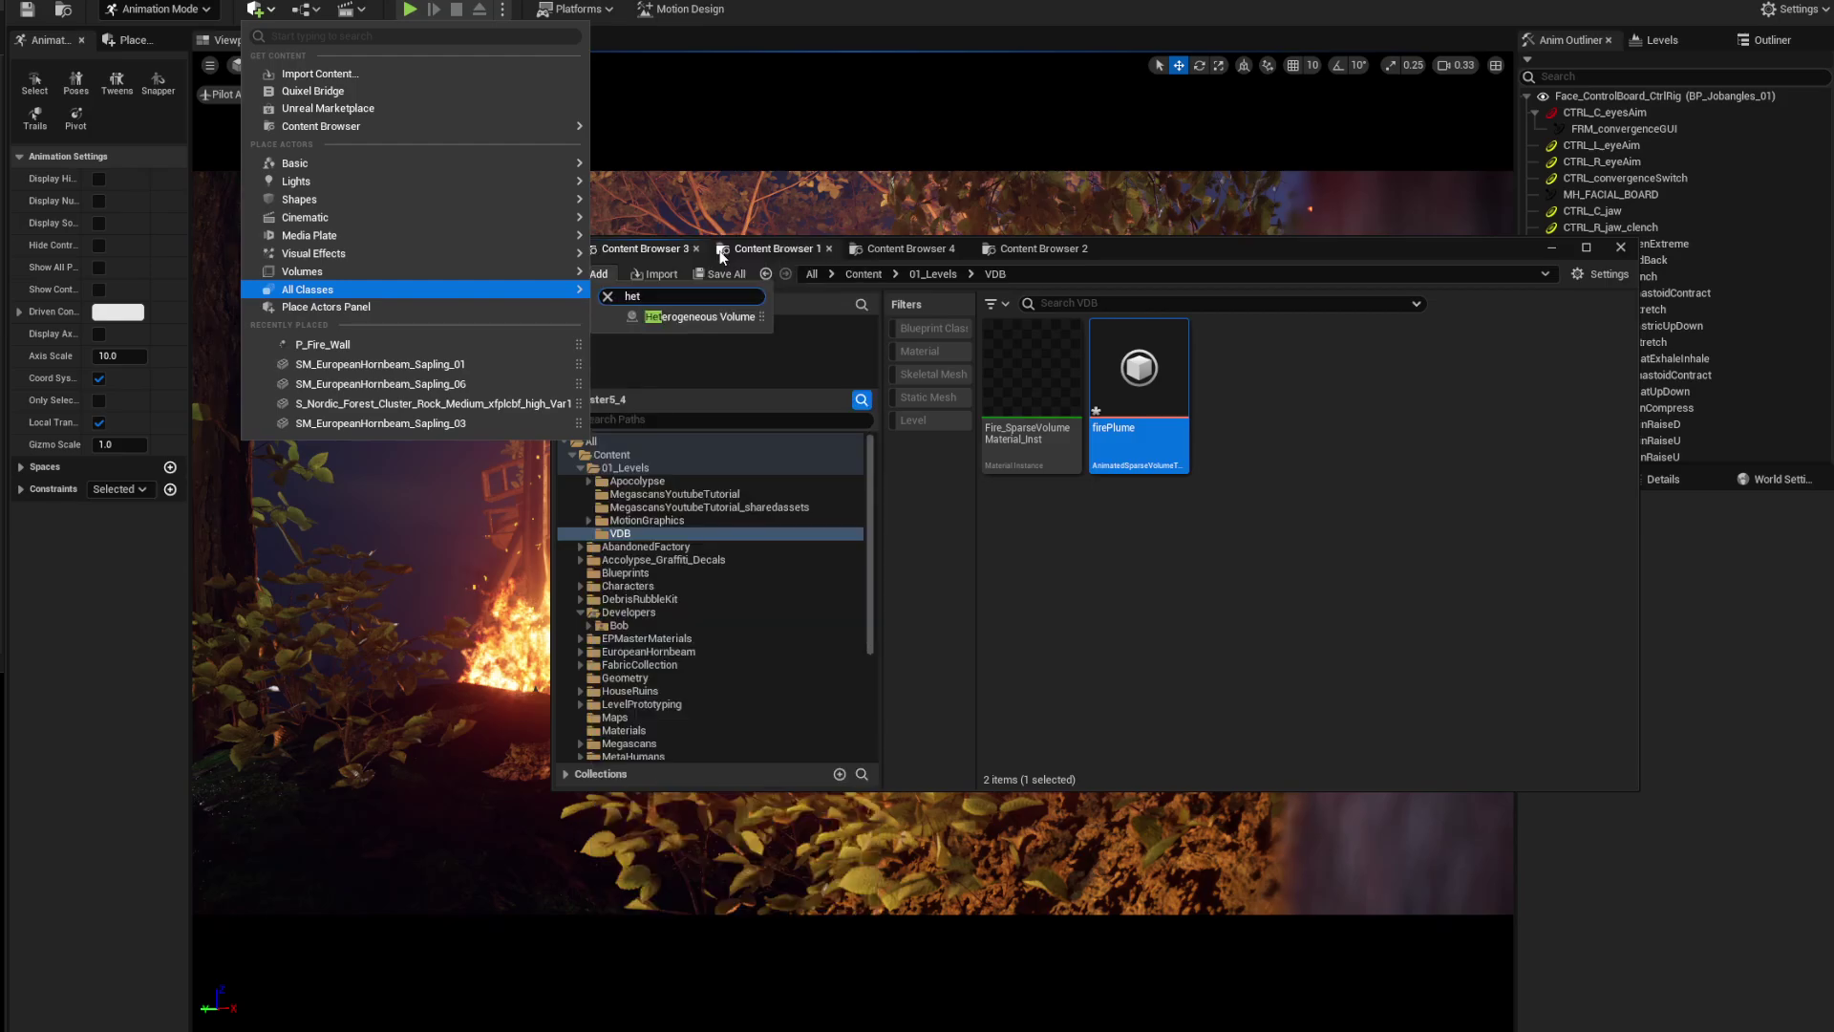
pyautogui.click(697, 321)
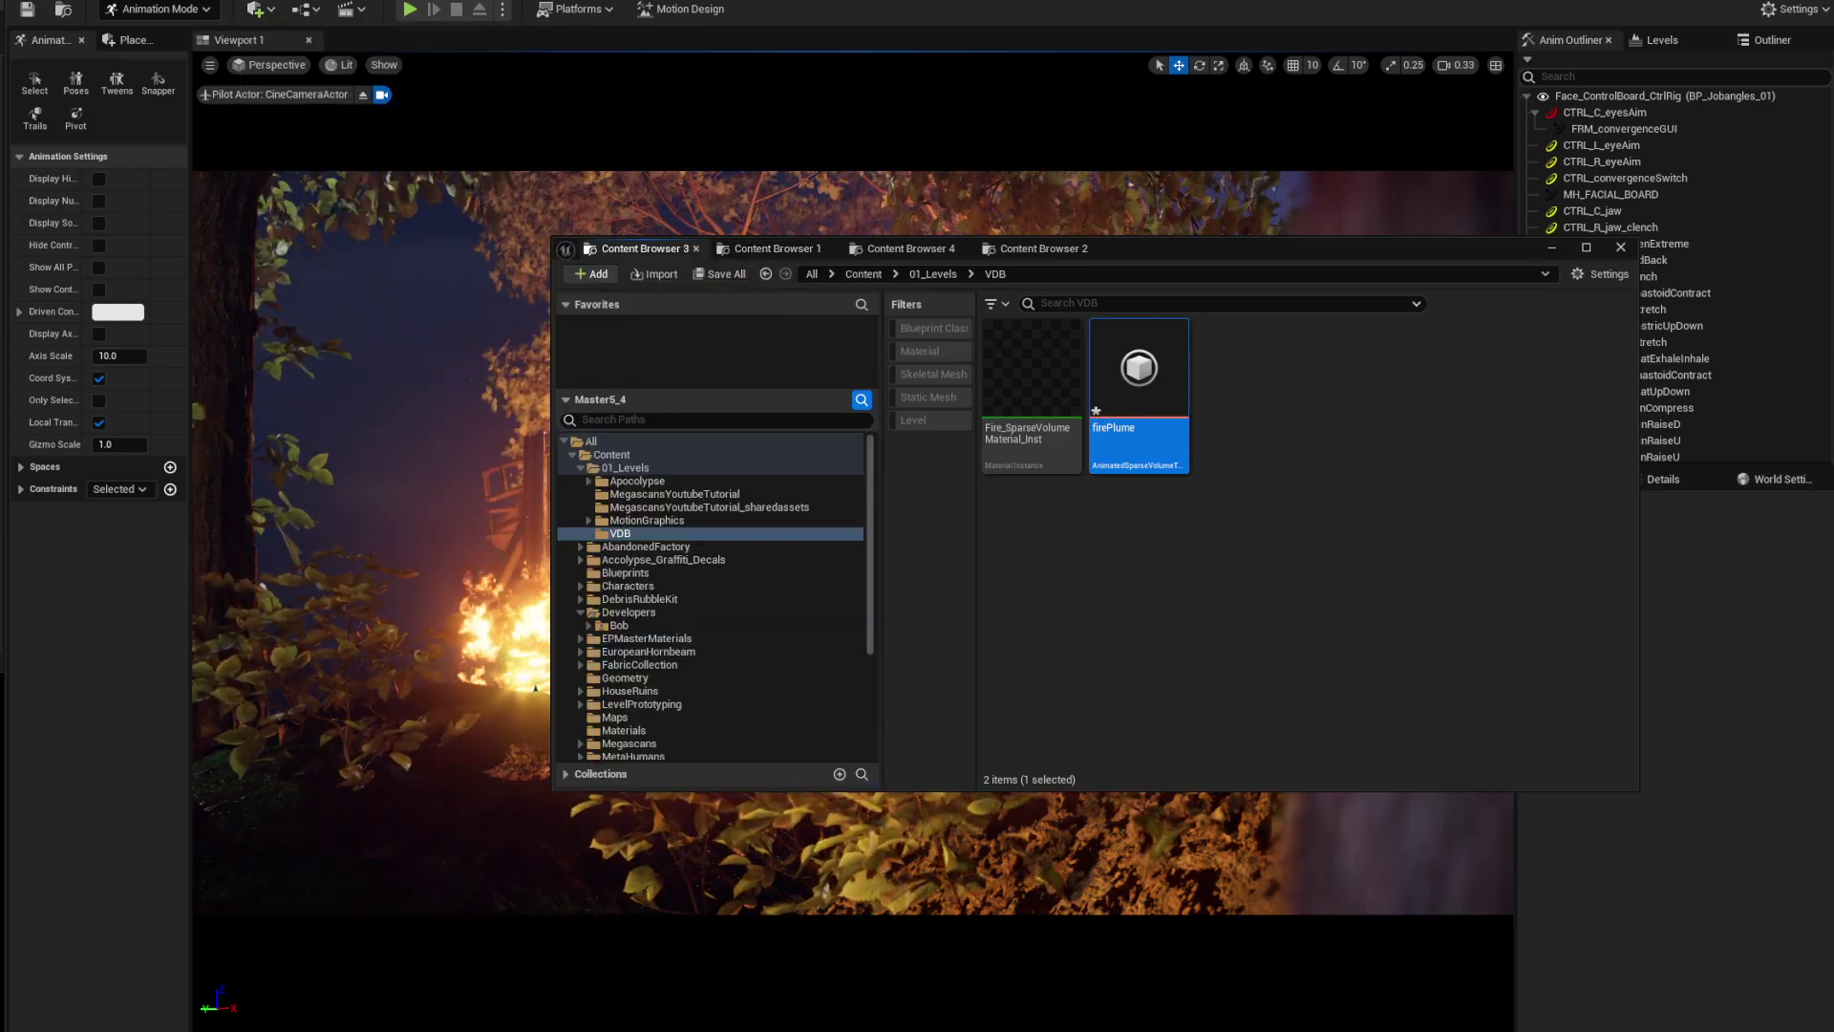
# Set the volume's Element 0 material to Fire_SparseVolumeMaterial_Inst and slide it along Y over the train
pyautogui.moveTo(1199, 250); pyautogui.dragTo(940, 774)
pyautogui.click(1663, 478)
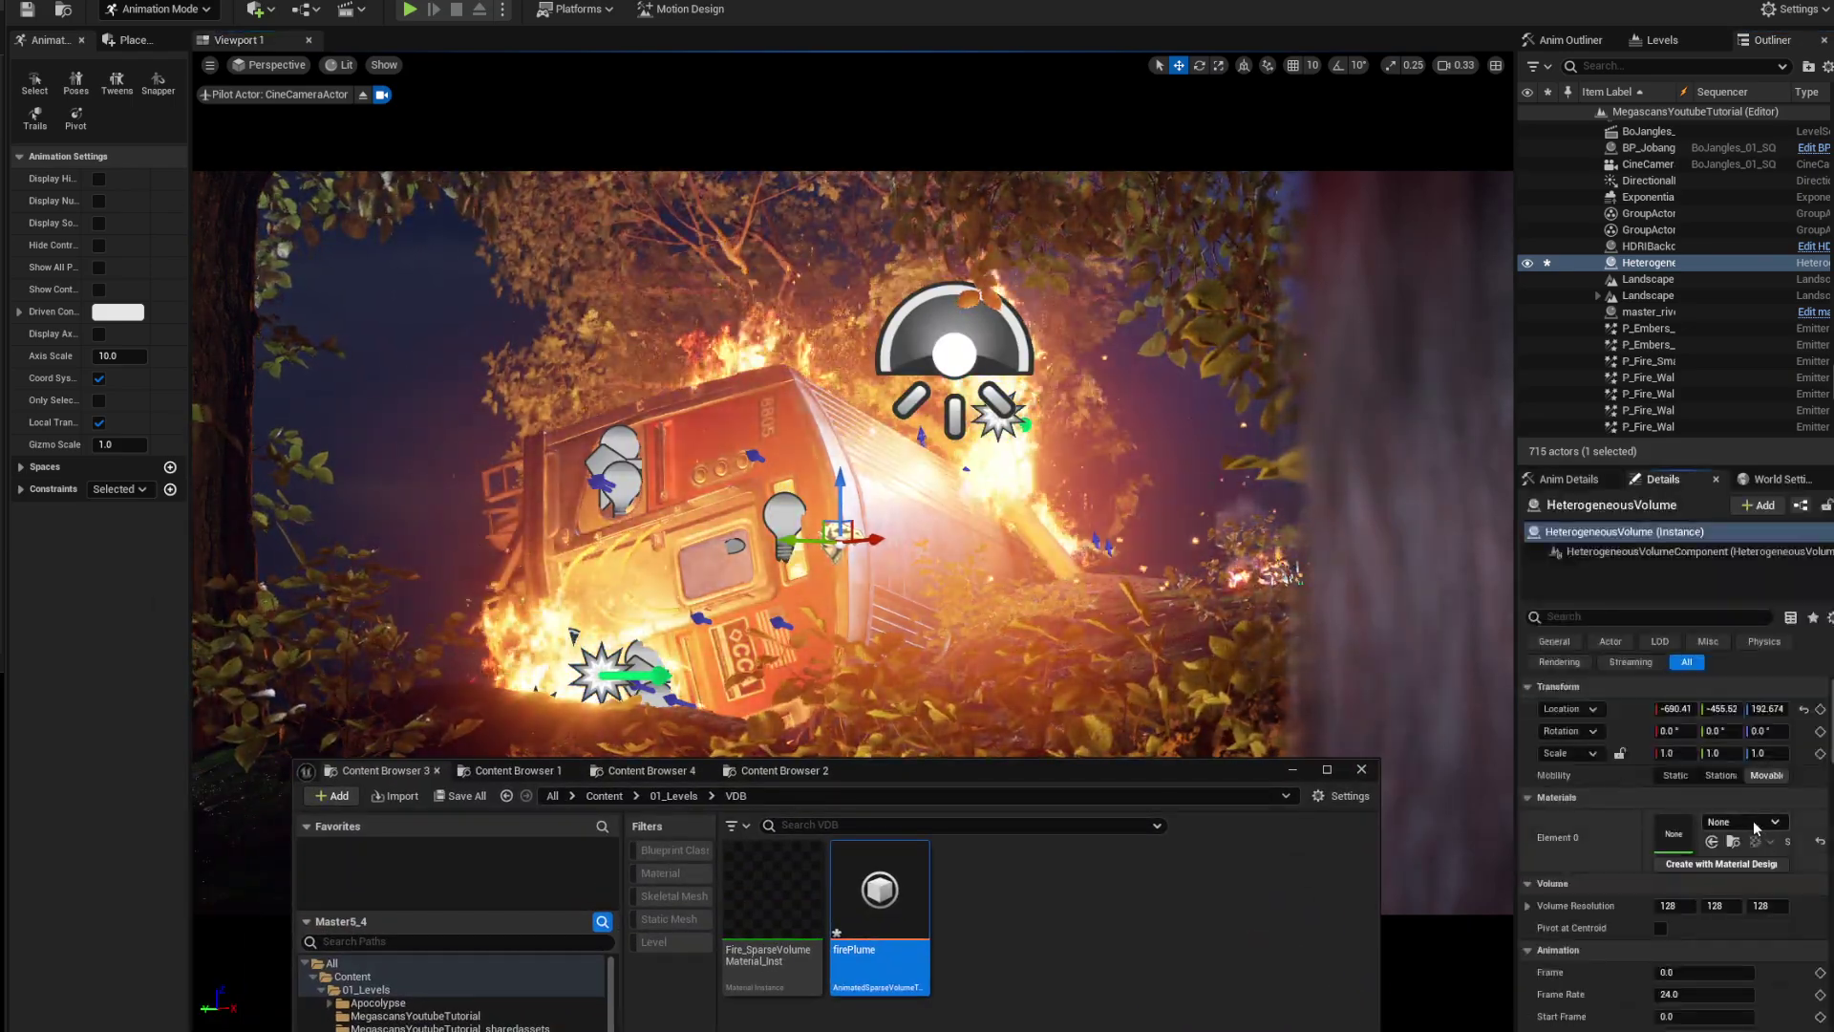
pyautogui.click(1756, 827)
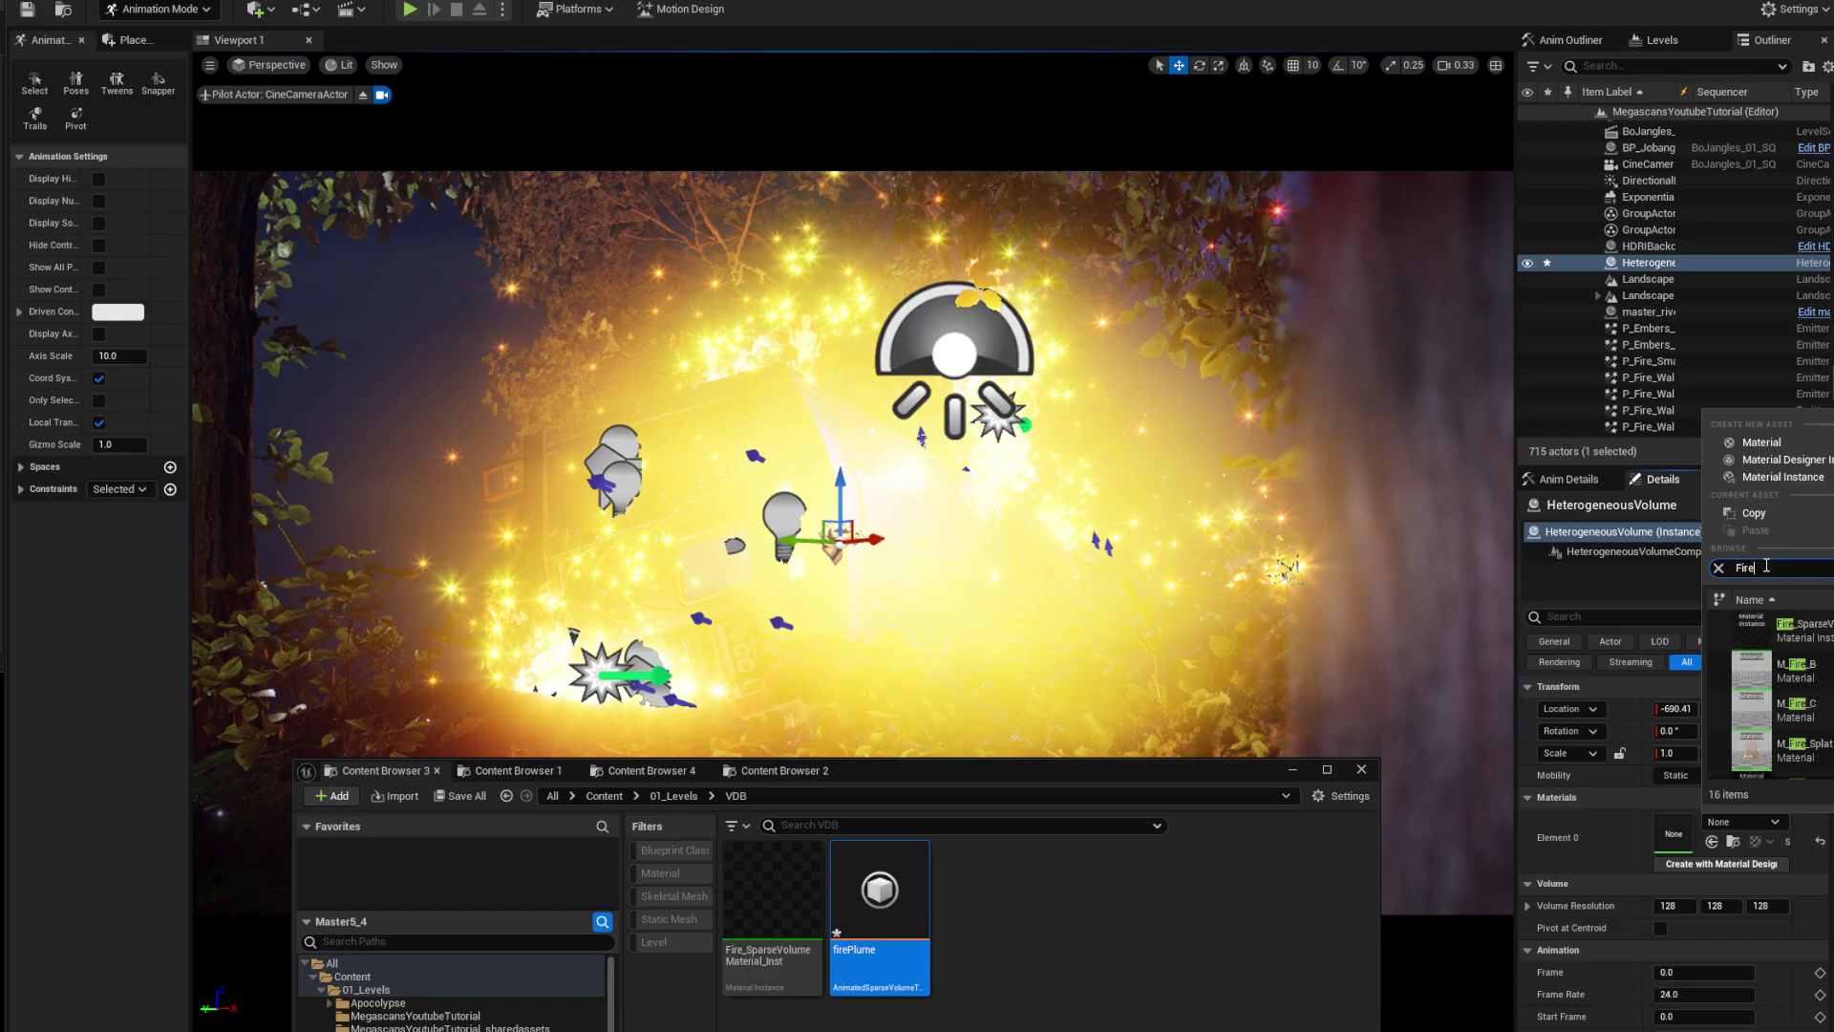
pyautogui.click(1811, 633)
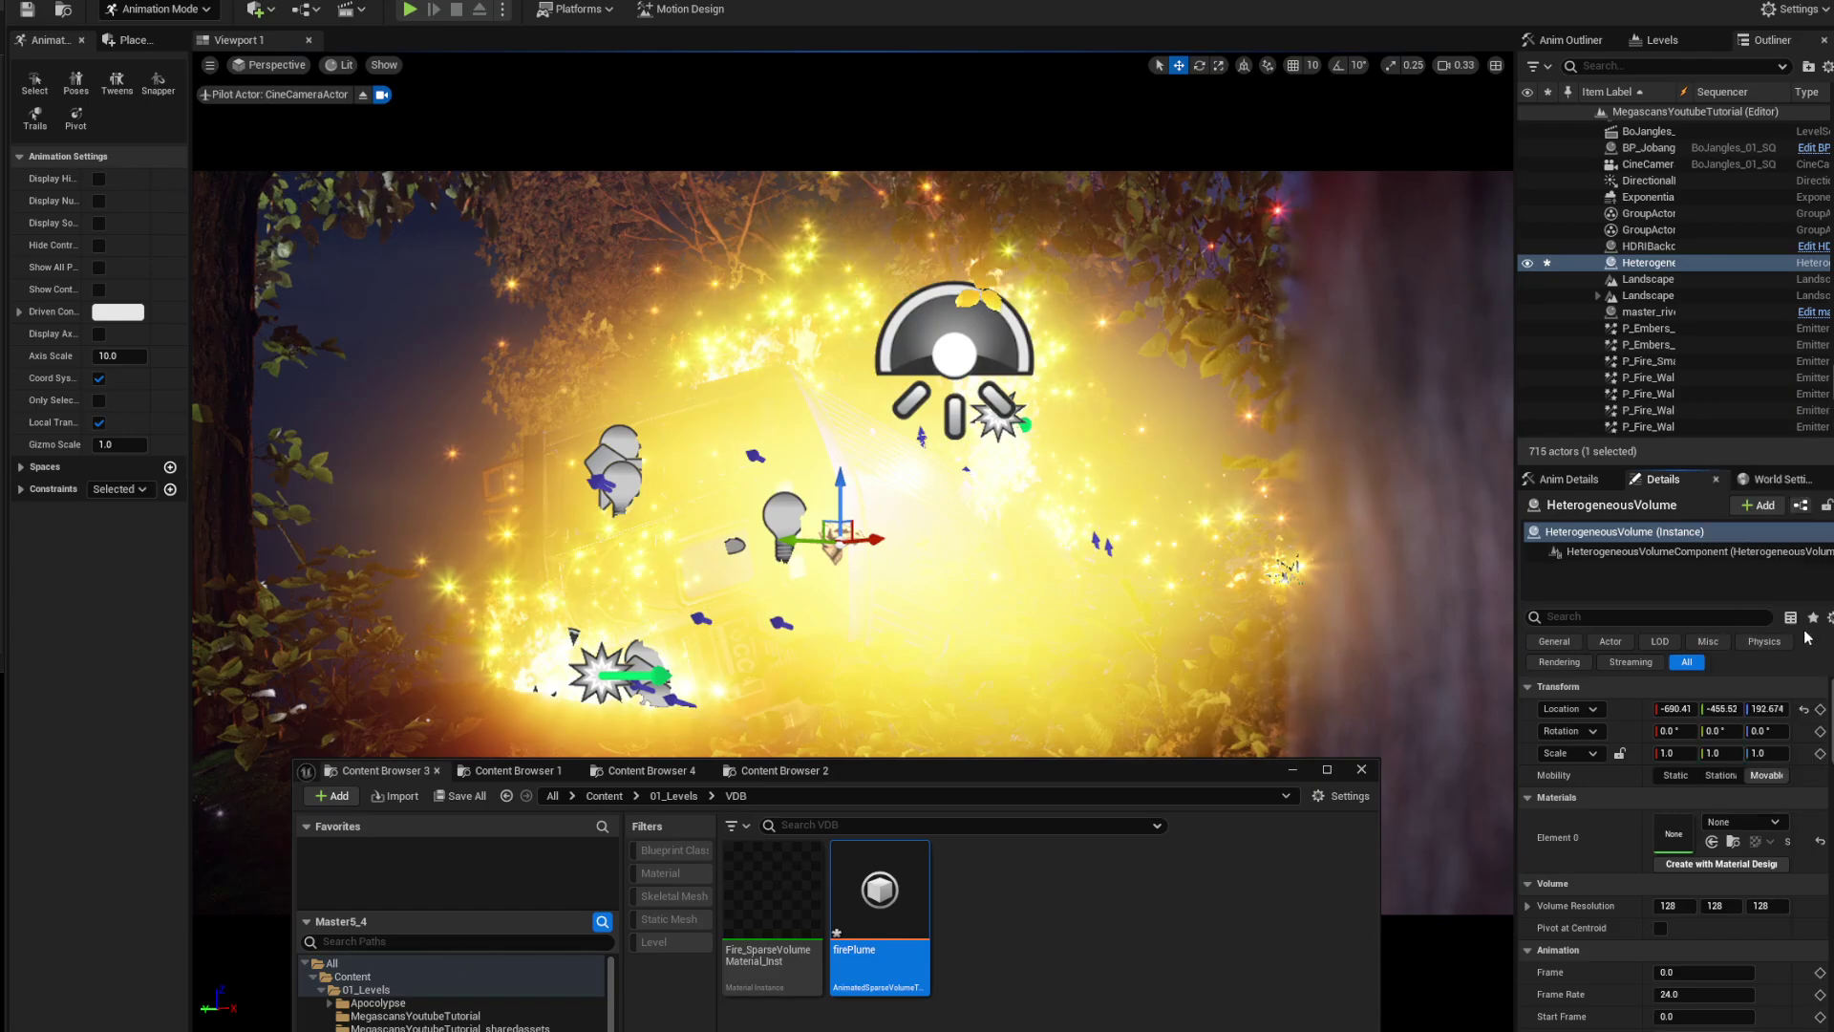
pyautogui.moveTo(797, 539)
pyautogui.mouseDown()
pyautogui.moveTo(1184, 557)
pyautogui.moveTo(1069, 546)
pyautogui.moveTo(1173, 556)
pyautogui.moveTo(1270, 603)
pyautogui.mouseUp()
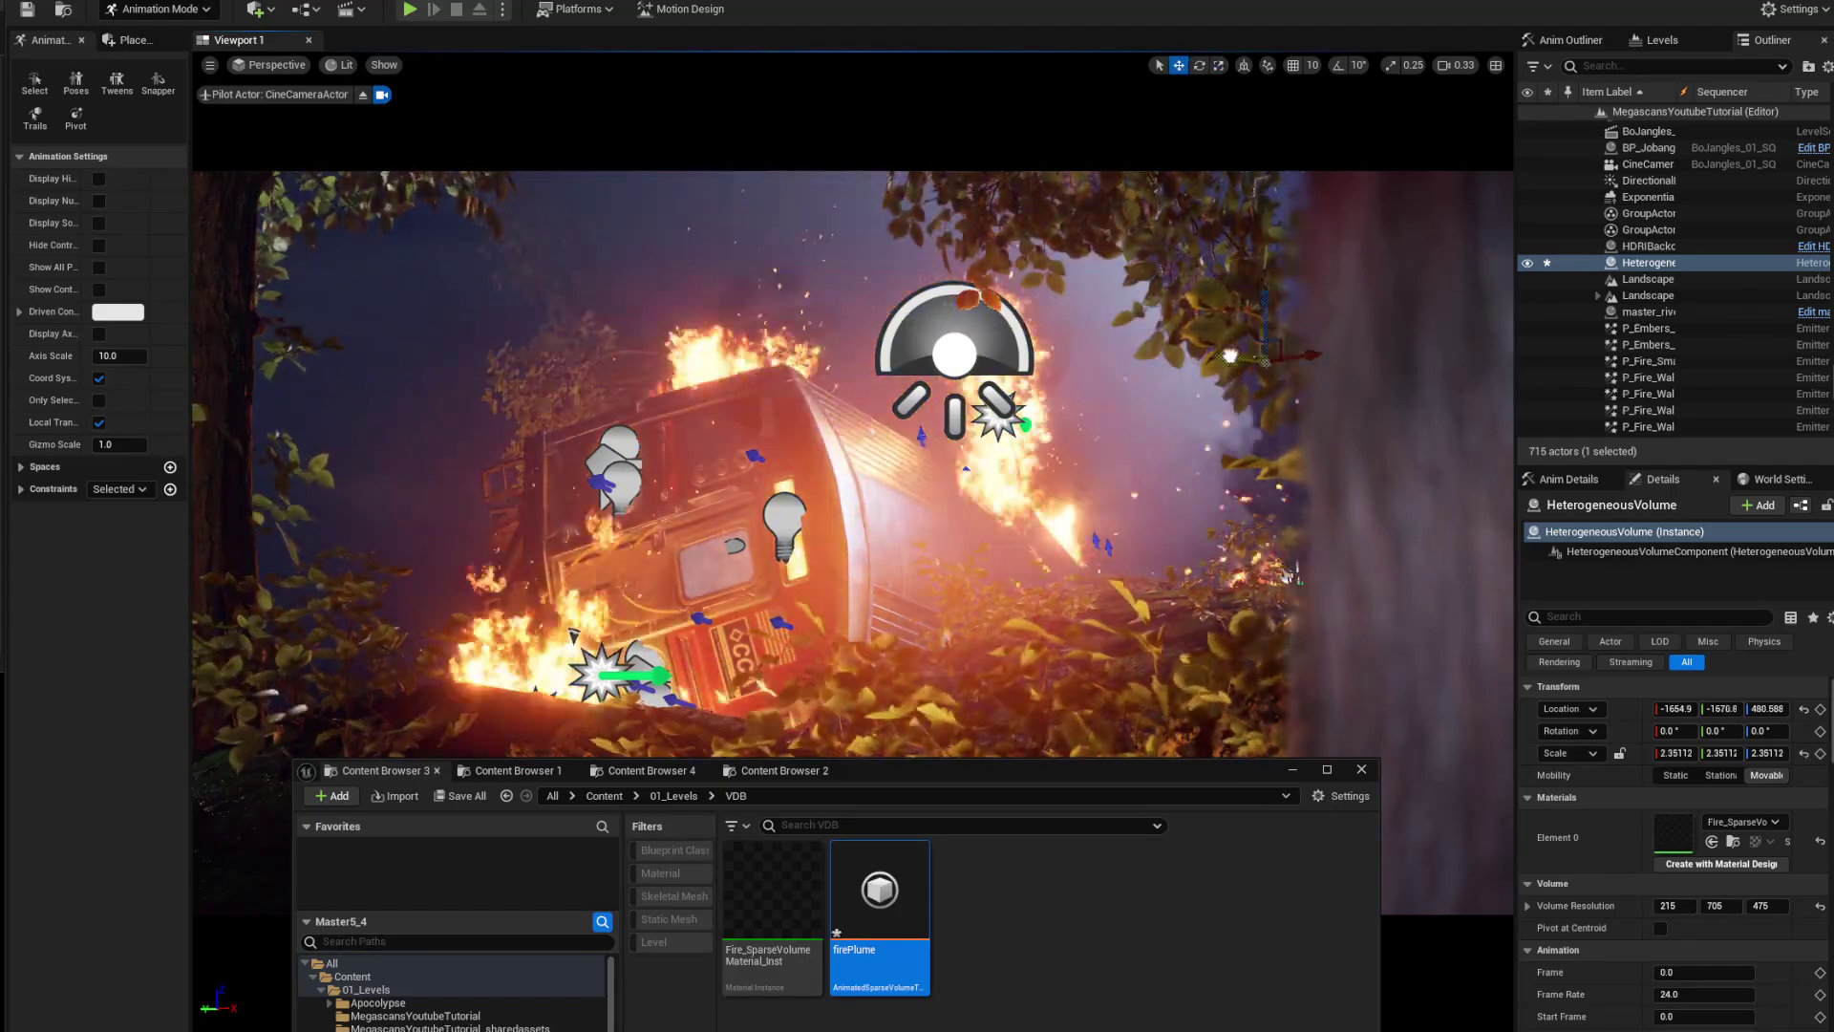
# Tick Playing and Looping in the Heterogeneous Volume's Animation settings
pyautogui.click(1652, 263)
pyautogui.scroll(-5, 1626, 923)
pyautogui.click(1660, 825)
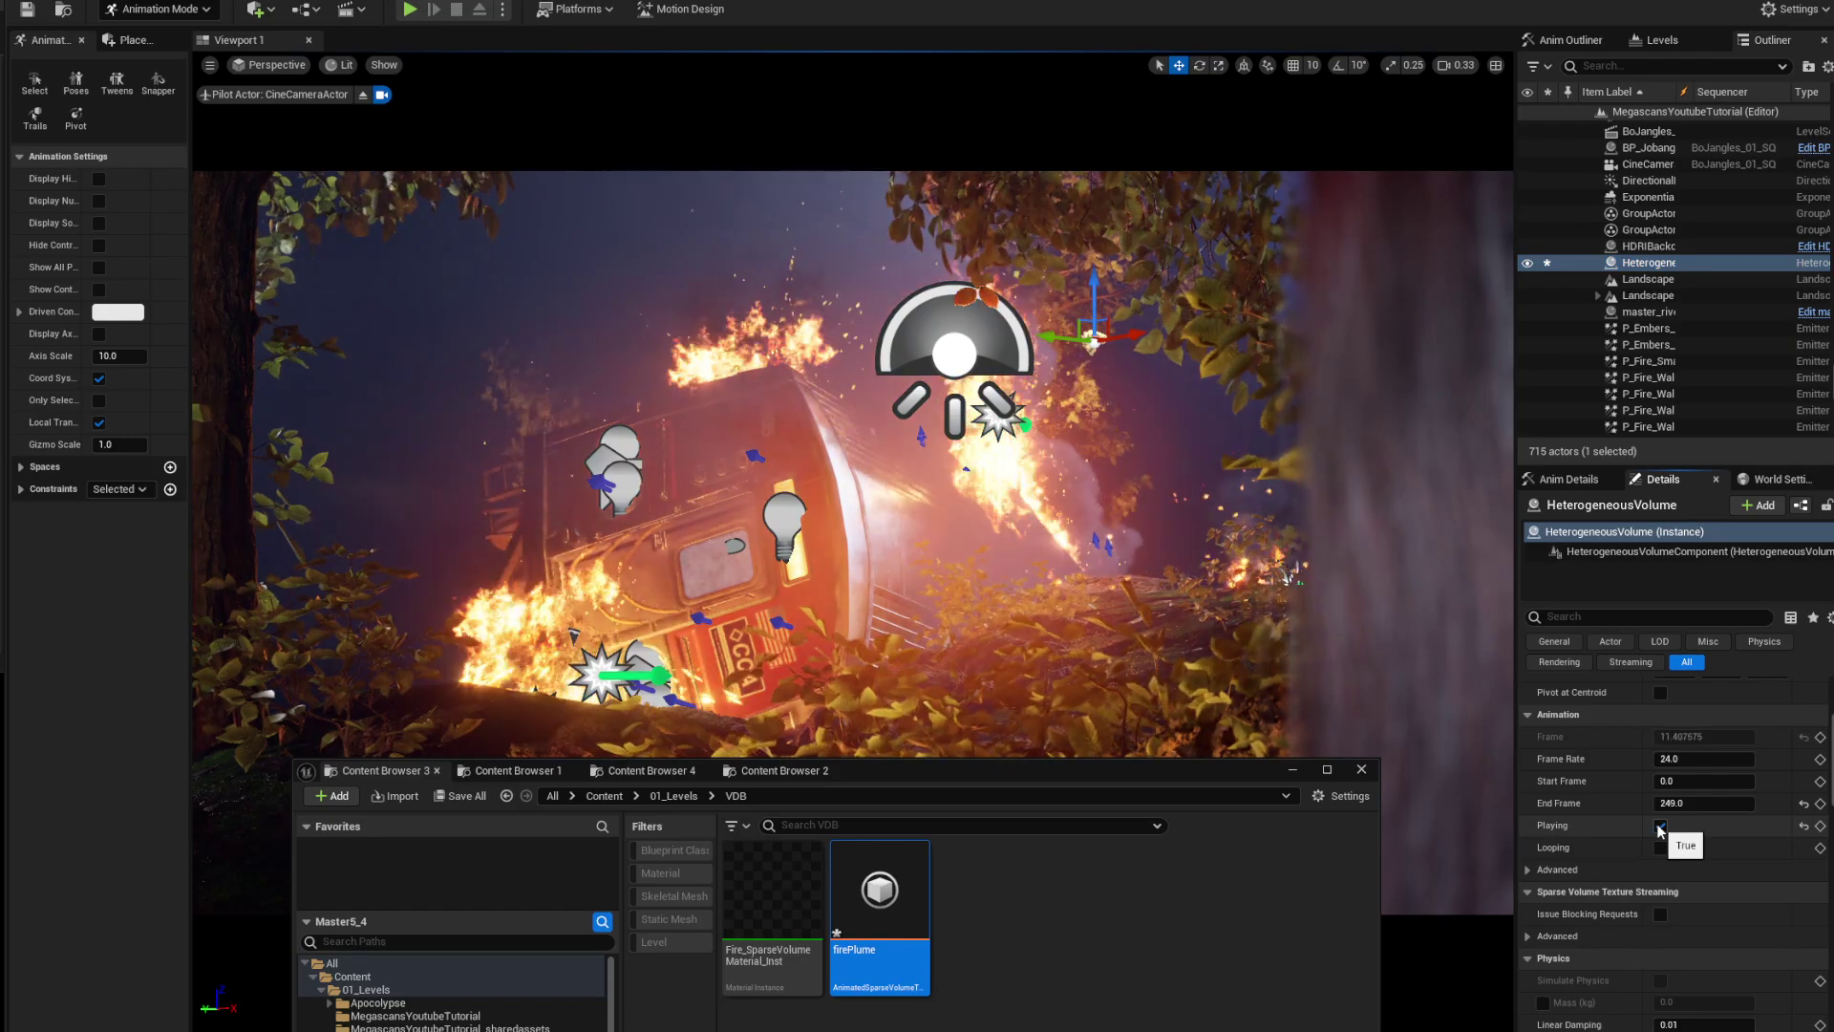
pyautogui.click(1661, 847)
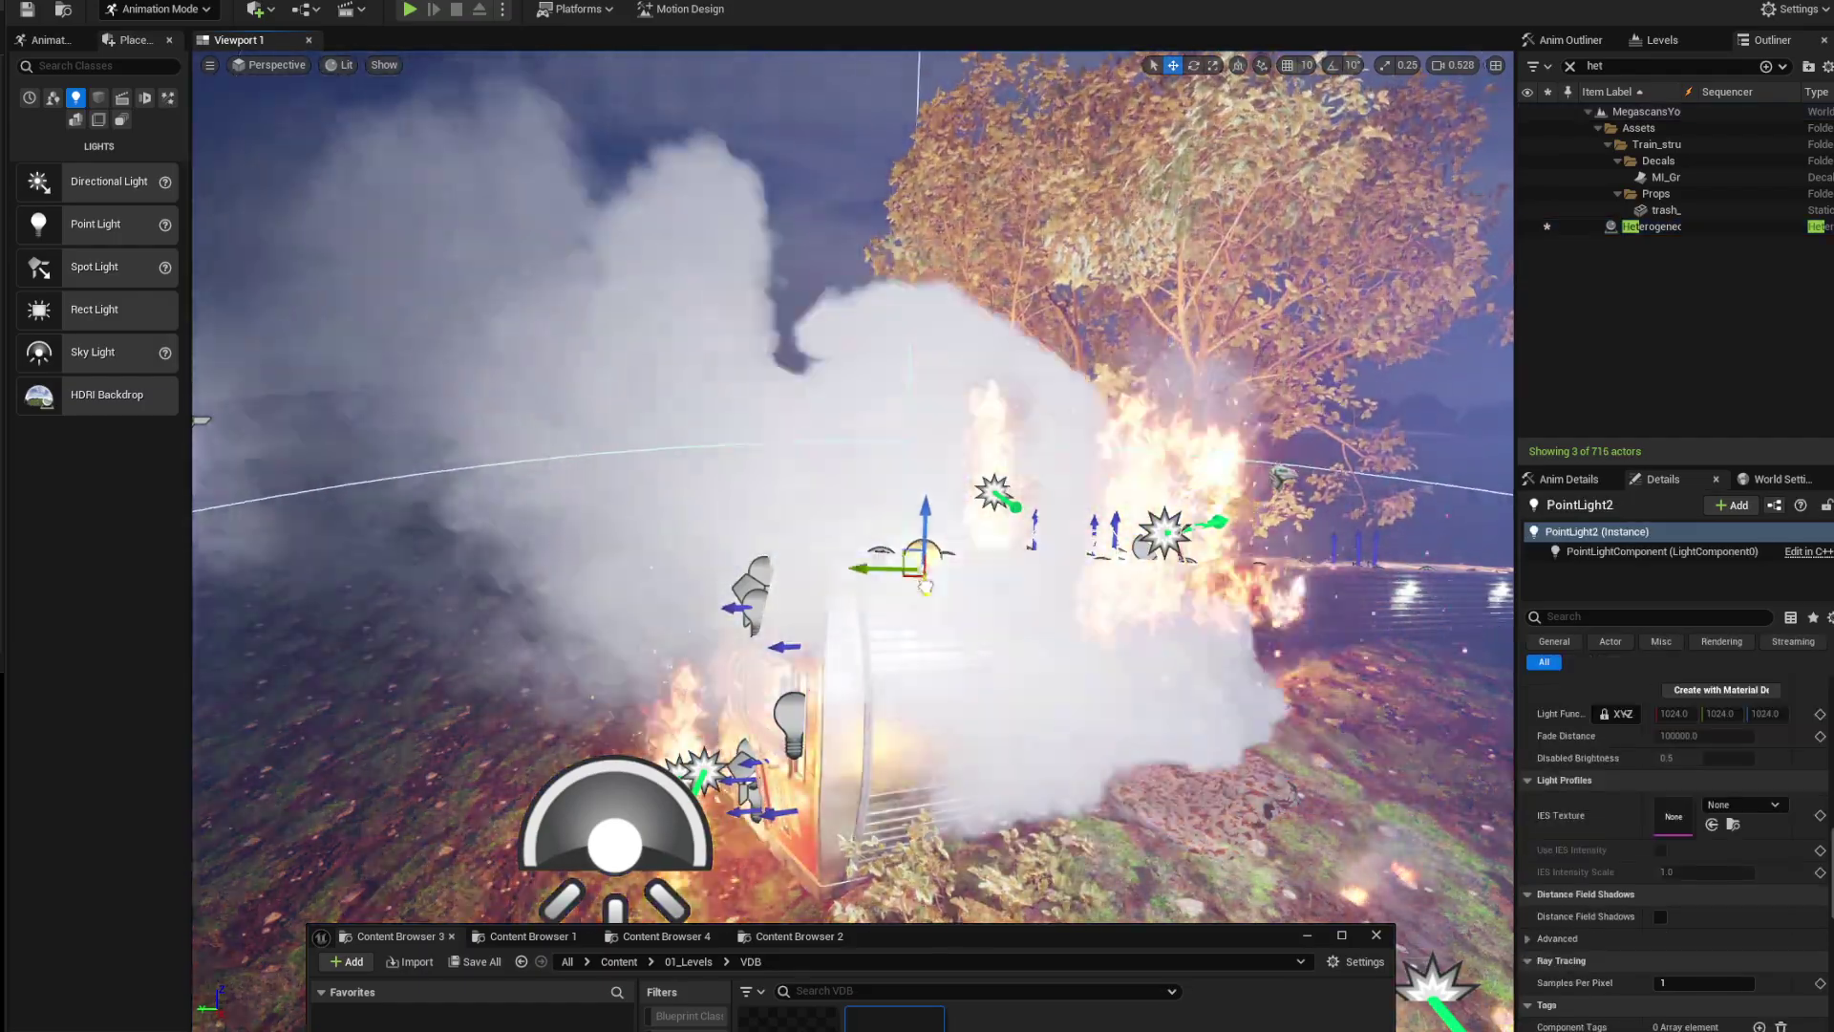
# Delete the point light and drag a new Rect Light into the scene from Place Actors
pyautogui.moveTo(924, 570); pyautogui.dragTo(925, 552)
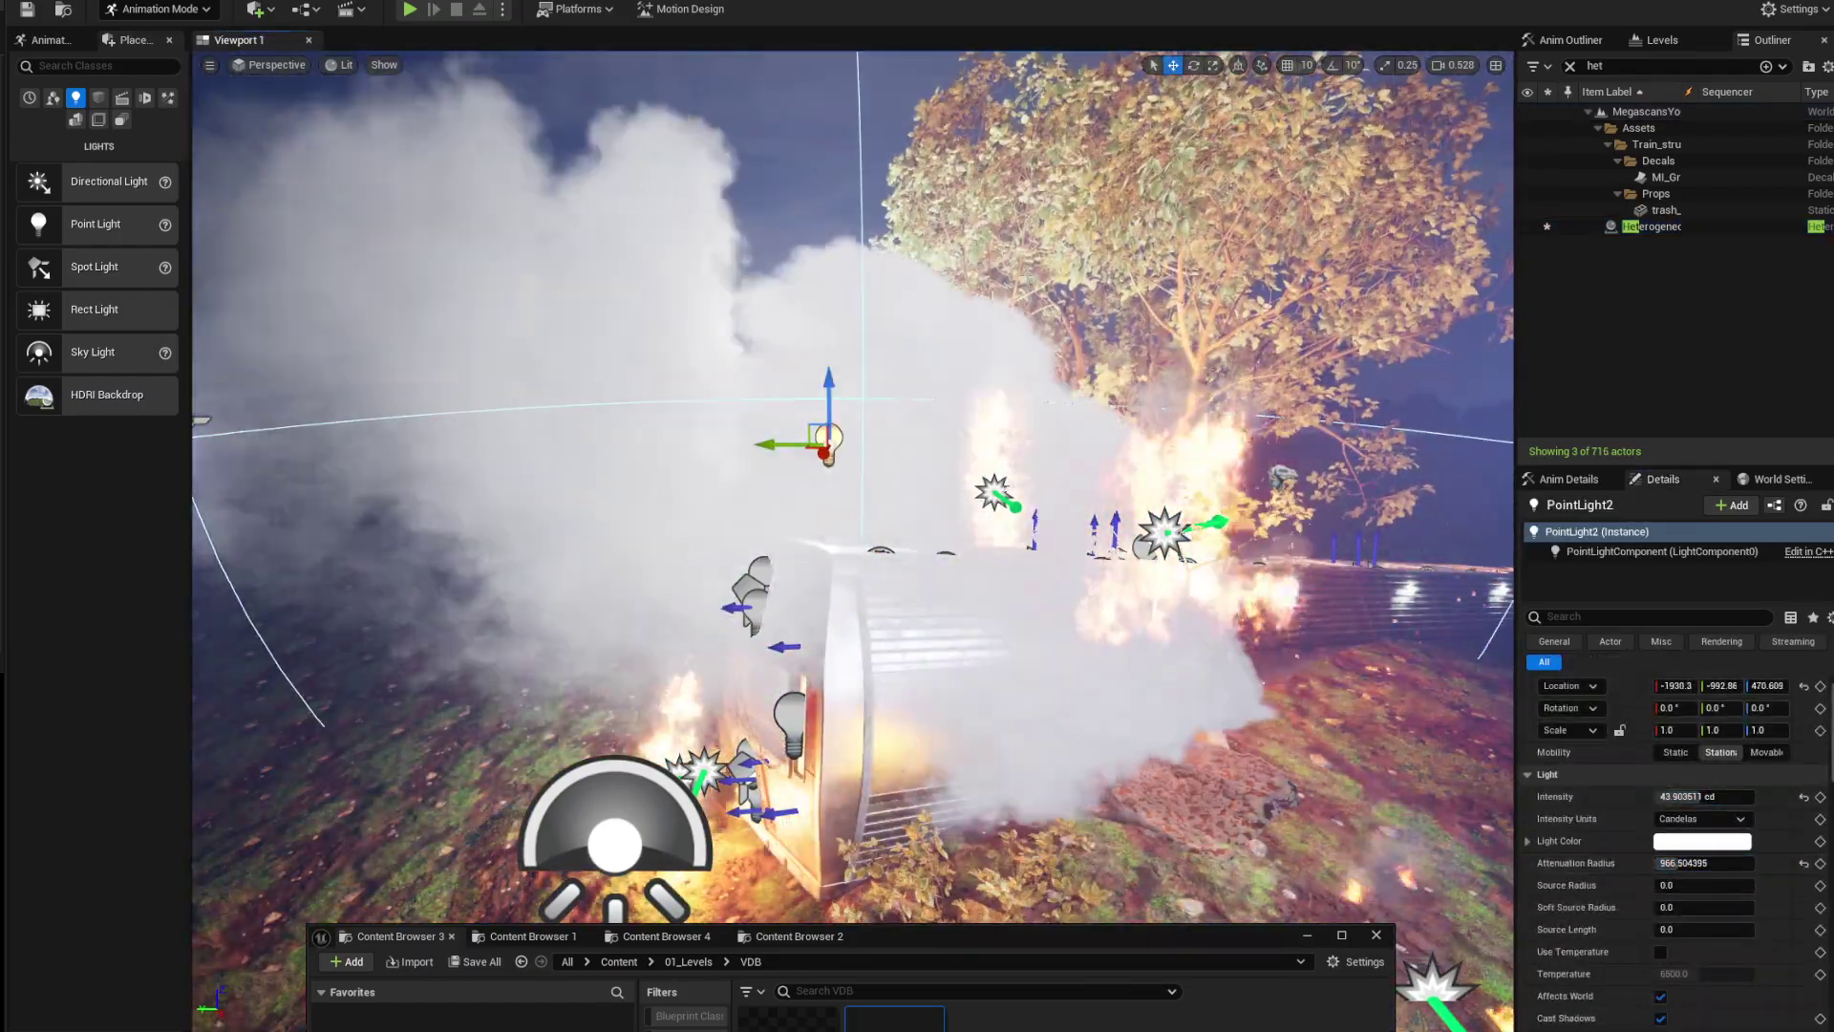
pyautogui.press('Delete')
pyautogui.moveTo(94, 308); pyautogui.dragTo(964, 478)
pyautogui.press('e')
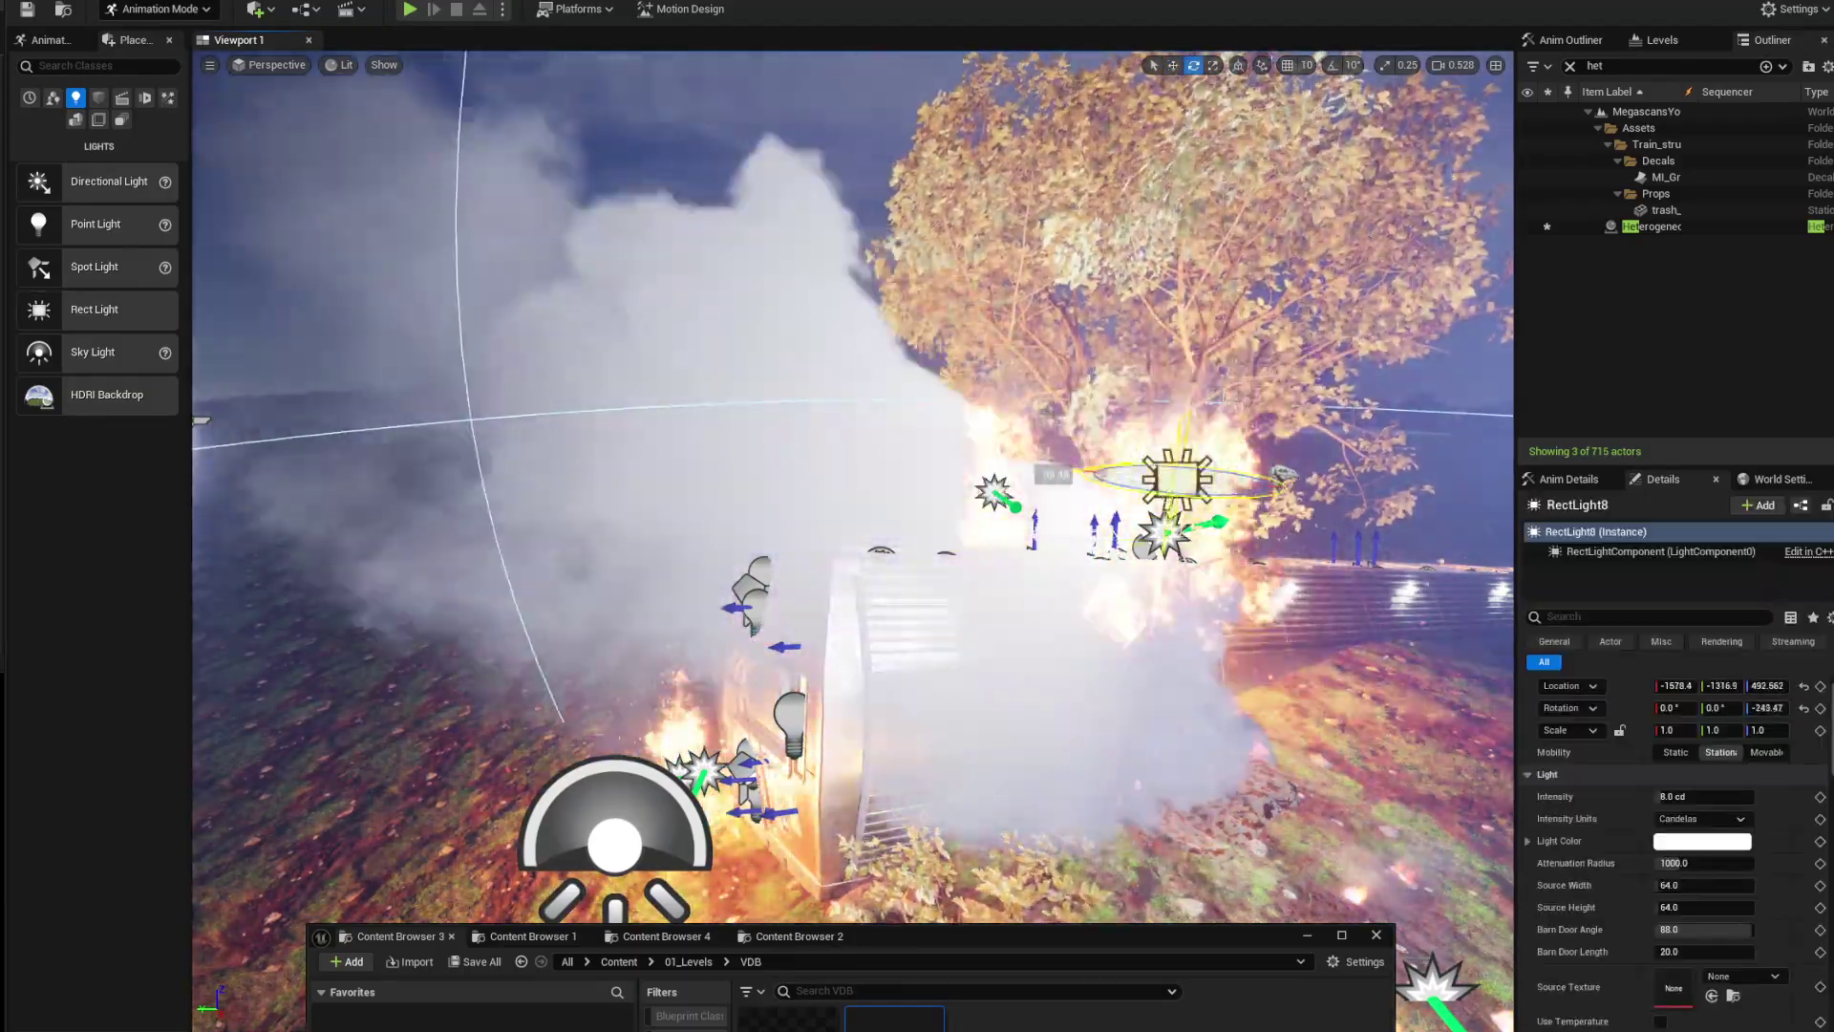
# Enable Heterogeneous Volumes Shadow Casting in Project Settings via a 'shadow' search
pyautogui.press('w')
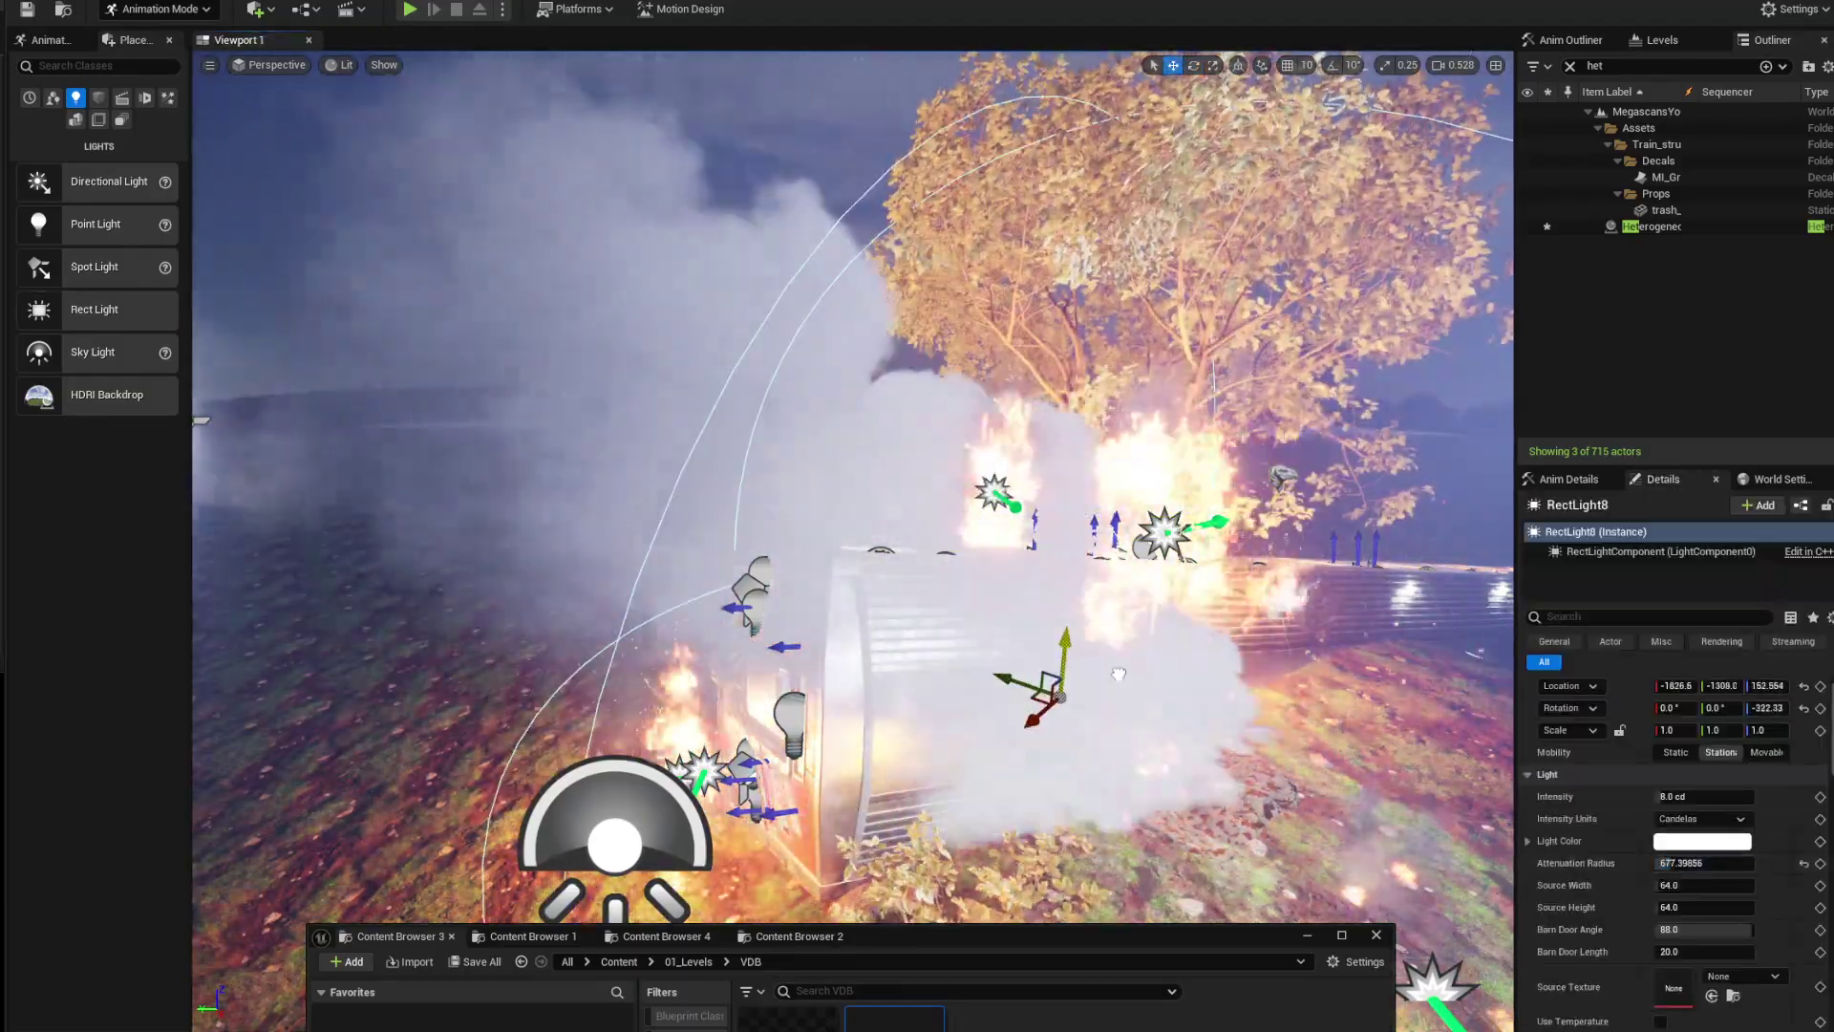
pyautogui.press('Escape')
pyautogui.click(143, 5)
pyautogui.moveTo(229, 561)
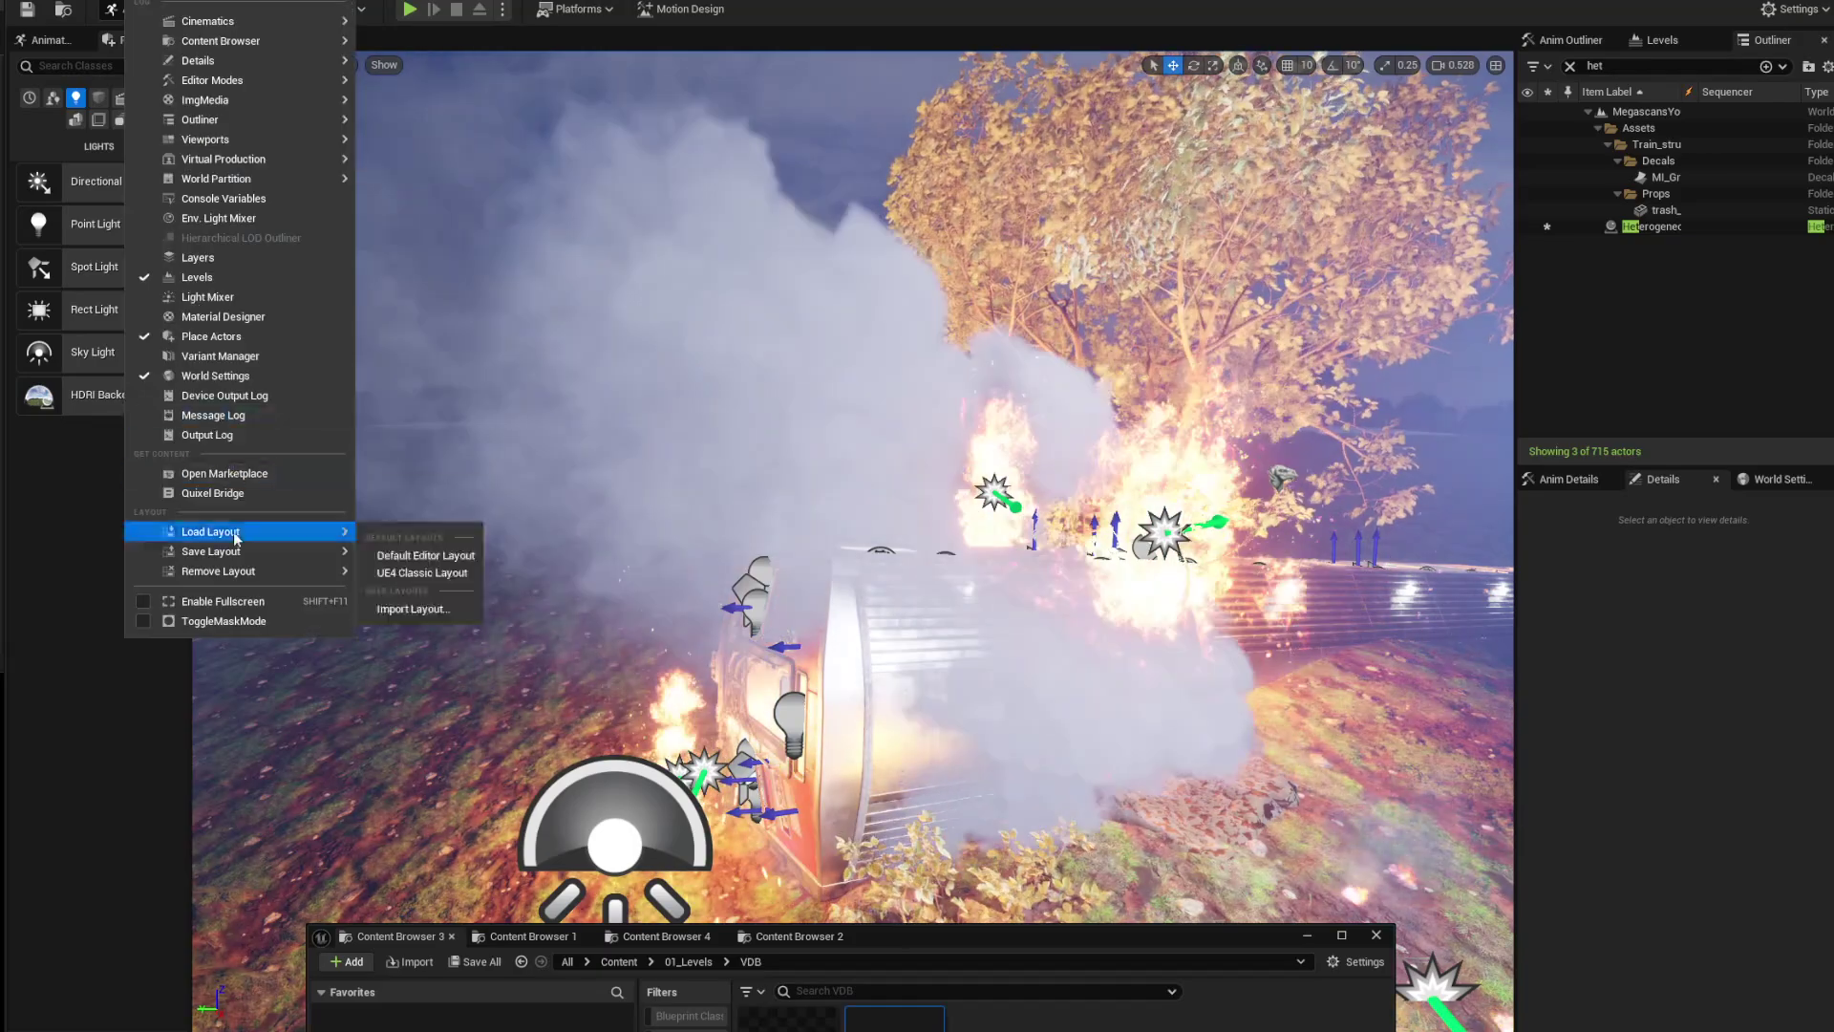
pyautogui.click(661, 100)
pyautogui.click(933, 112)
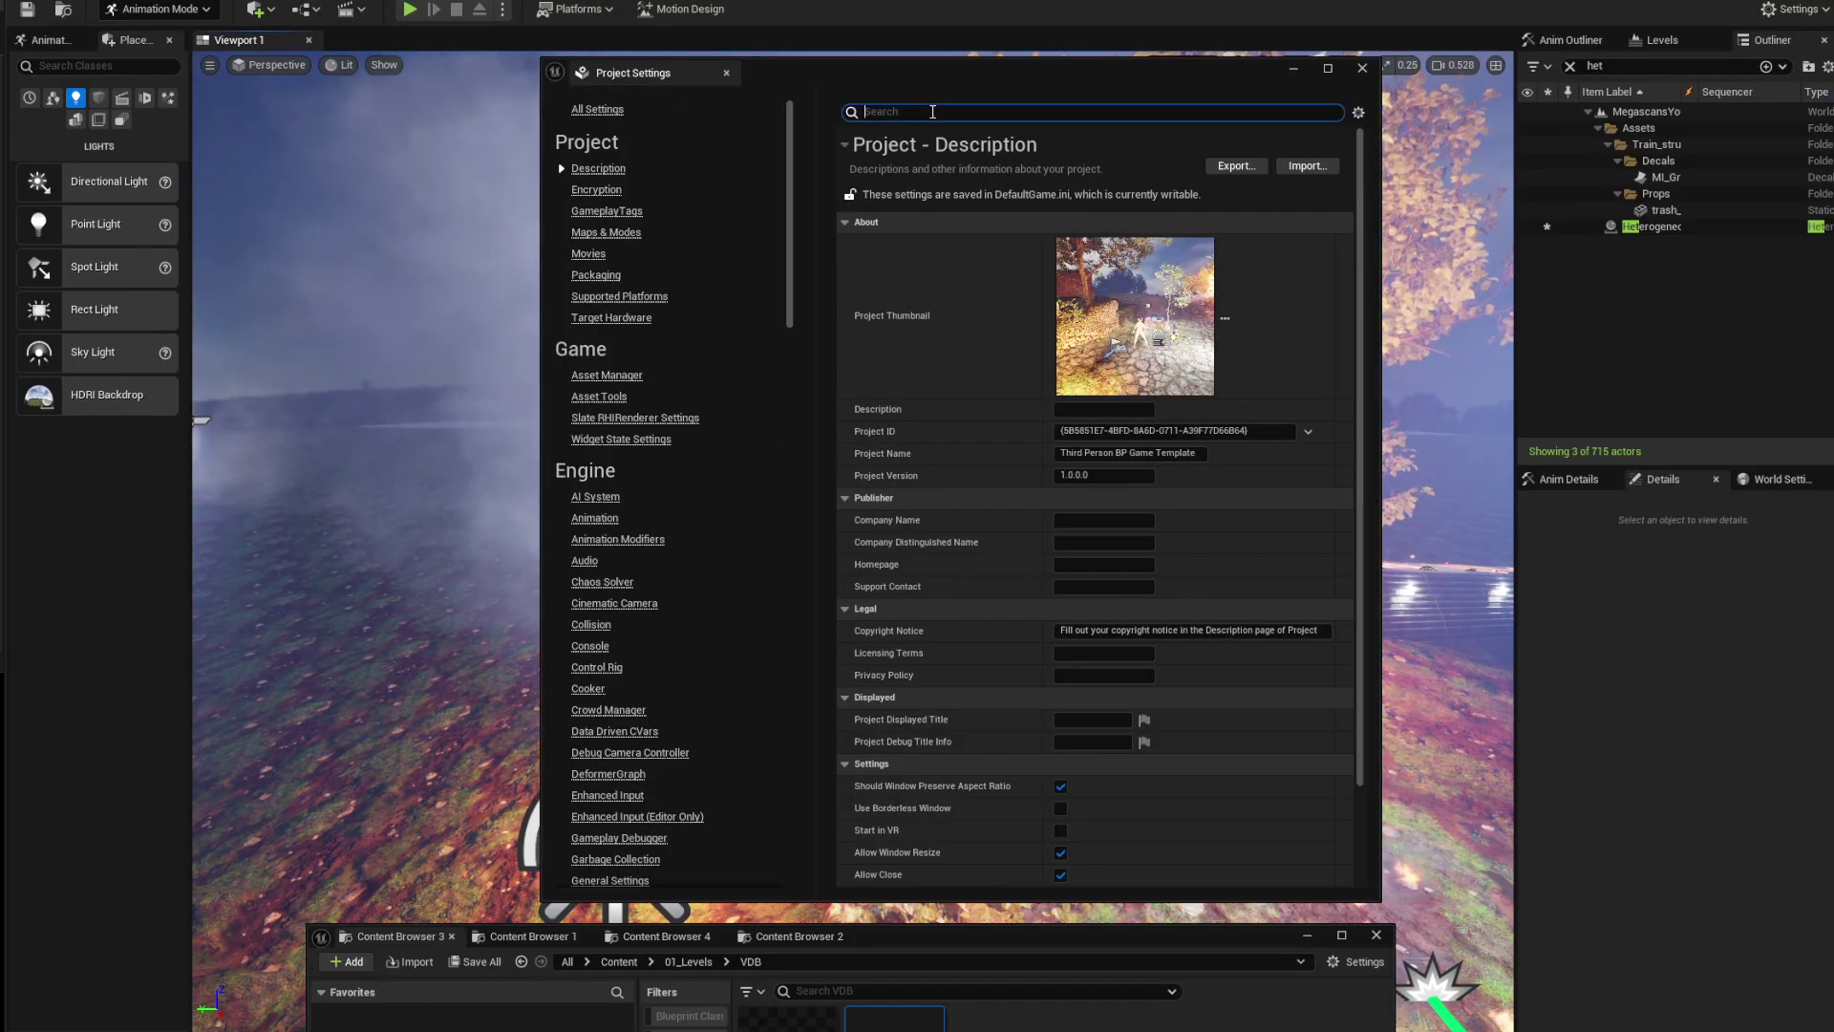
pyautogui.write('shadow')
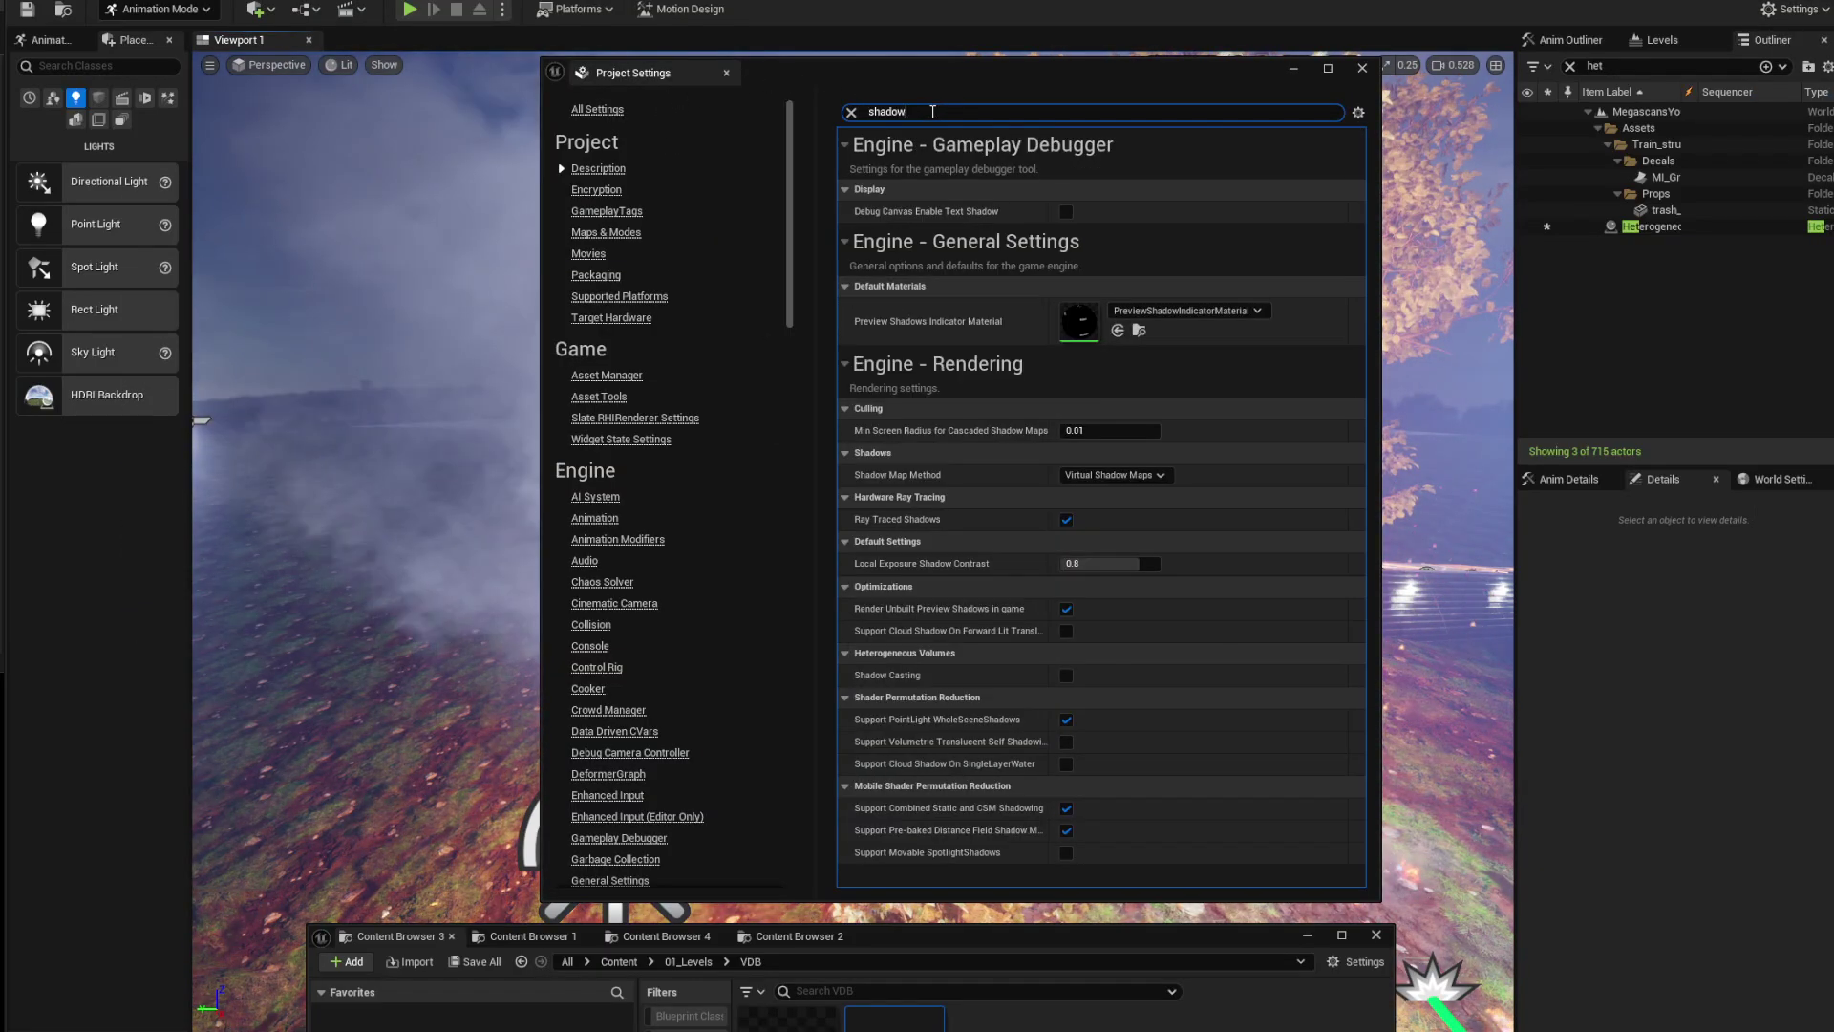
pyautogui.click(1066, 675)
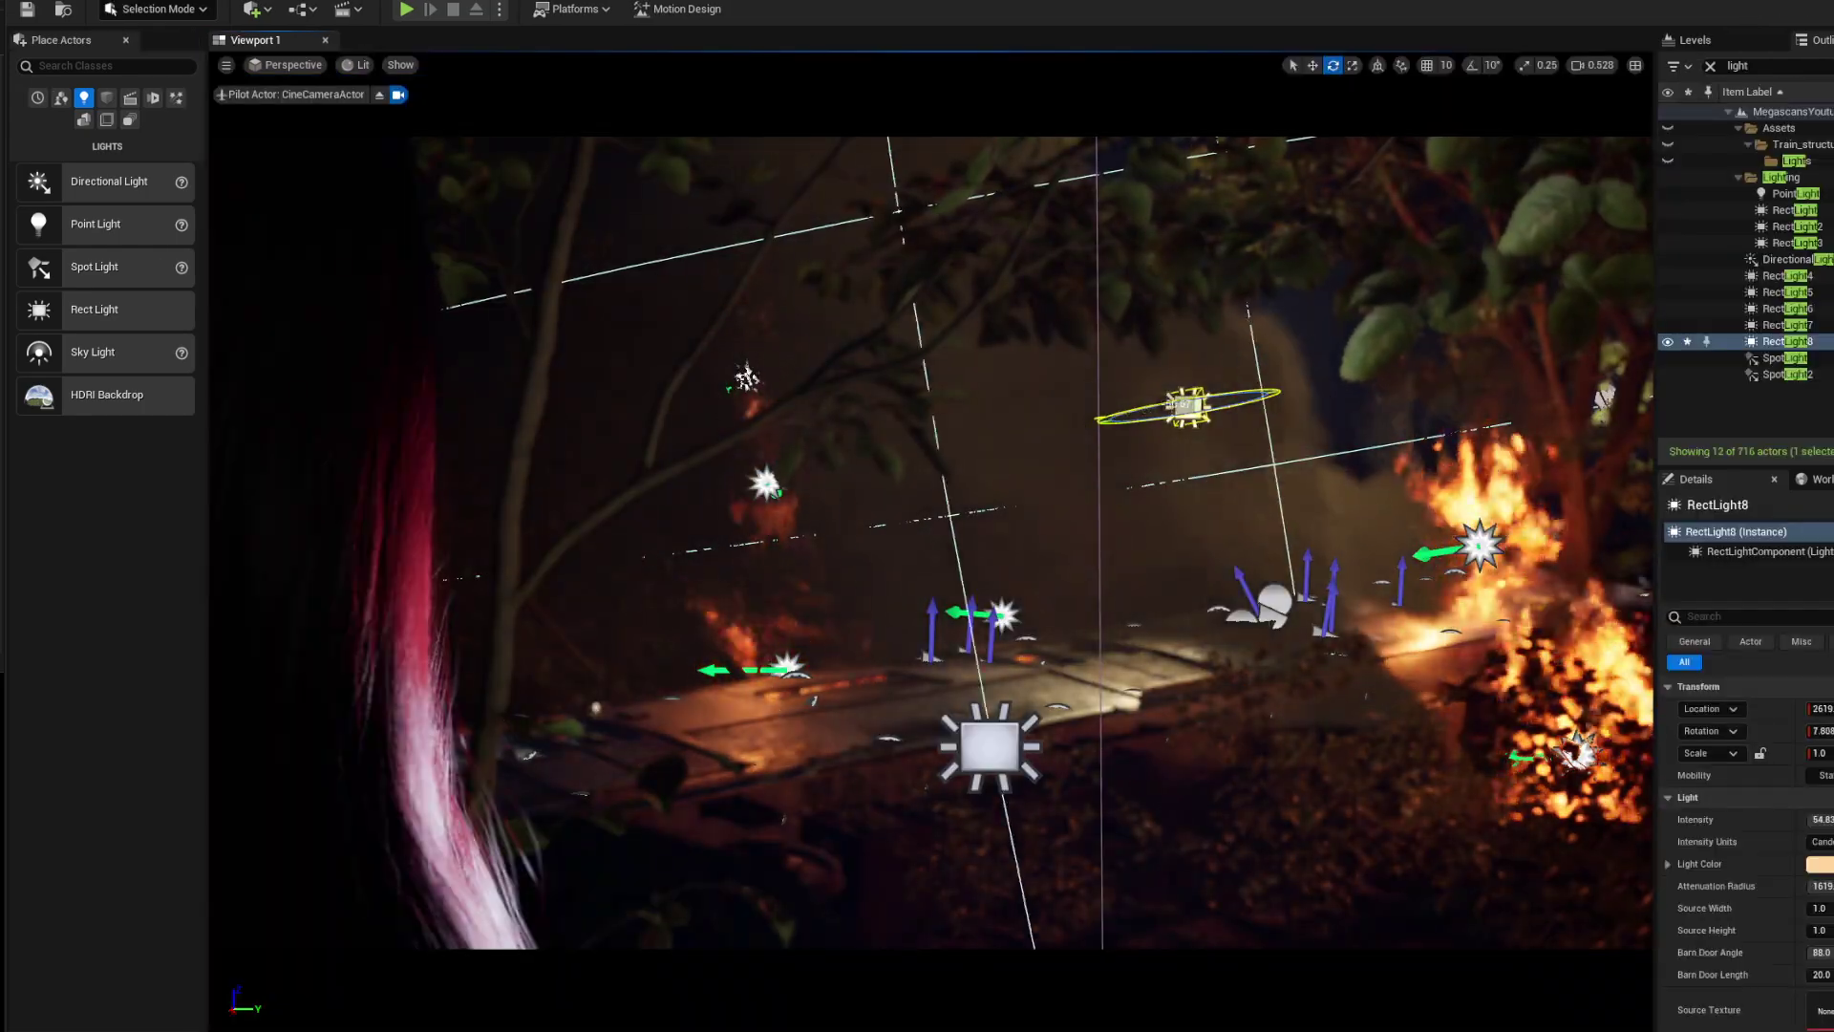
# Rotate the rect light to re-aim it and begin adjusting the fire material's Albedo Color value
pyautogui.moveTo(1278, 391); pyautogui.dragTo(1072, 421)
pyautogui.press('w')
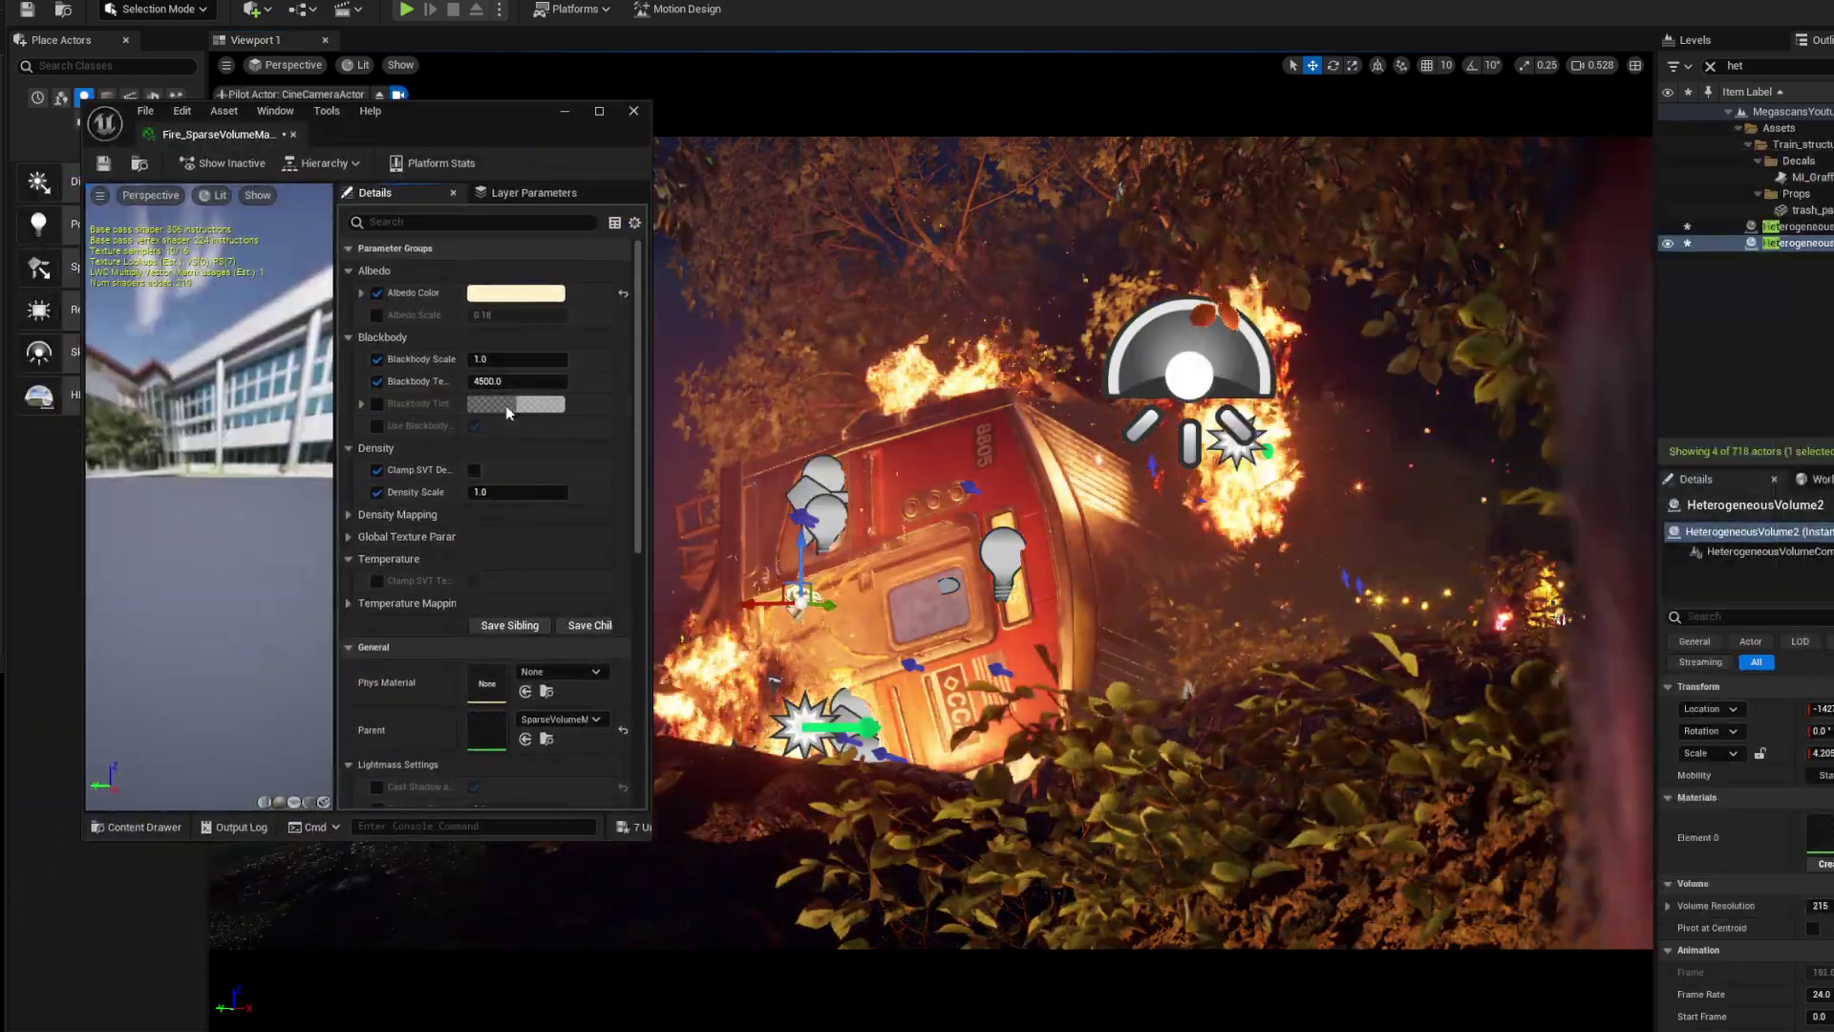
pyautogui.click(516, 293)
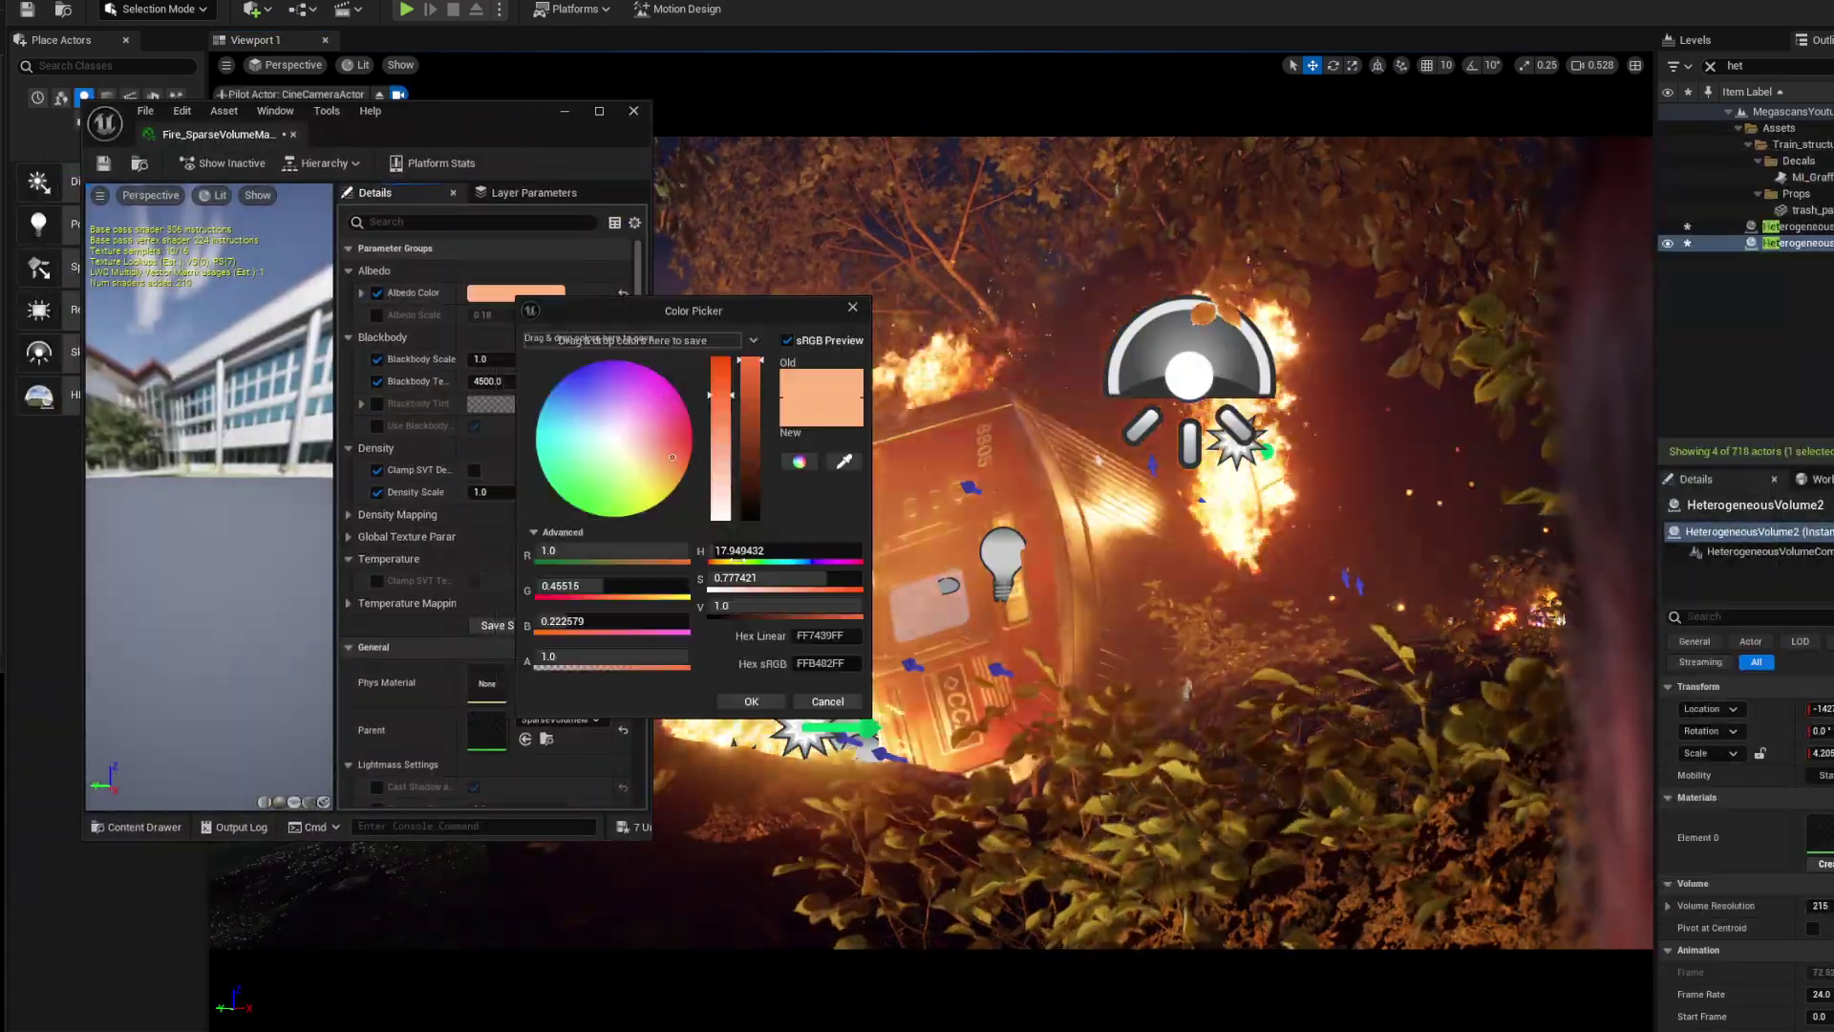
pyautogui.click(778, 605)
pyautogui.write('5')
pyautogui.press('Return')
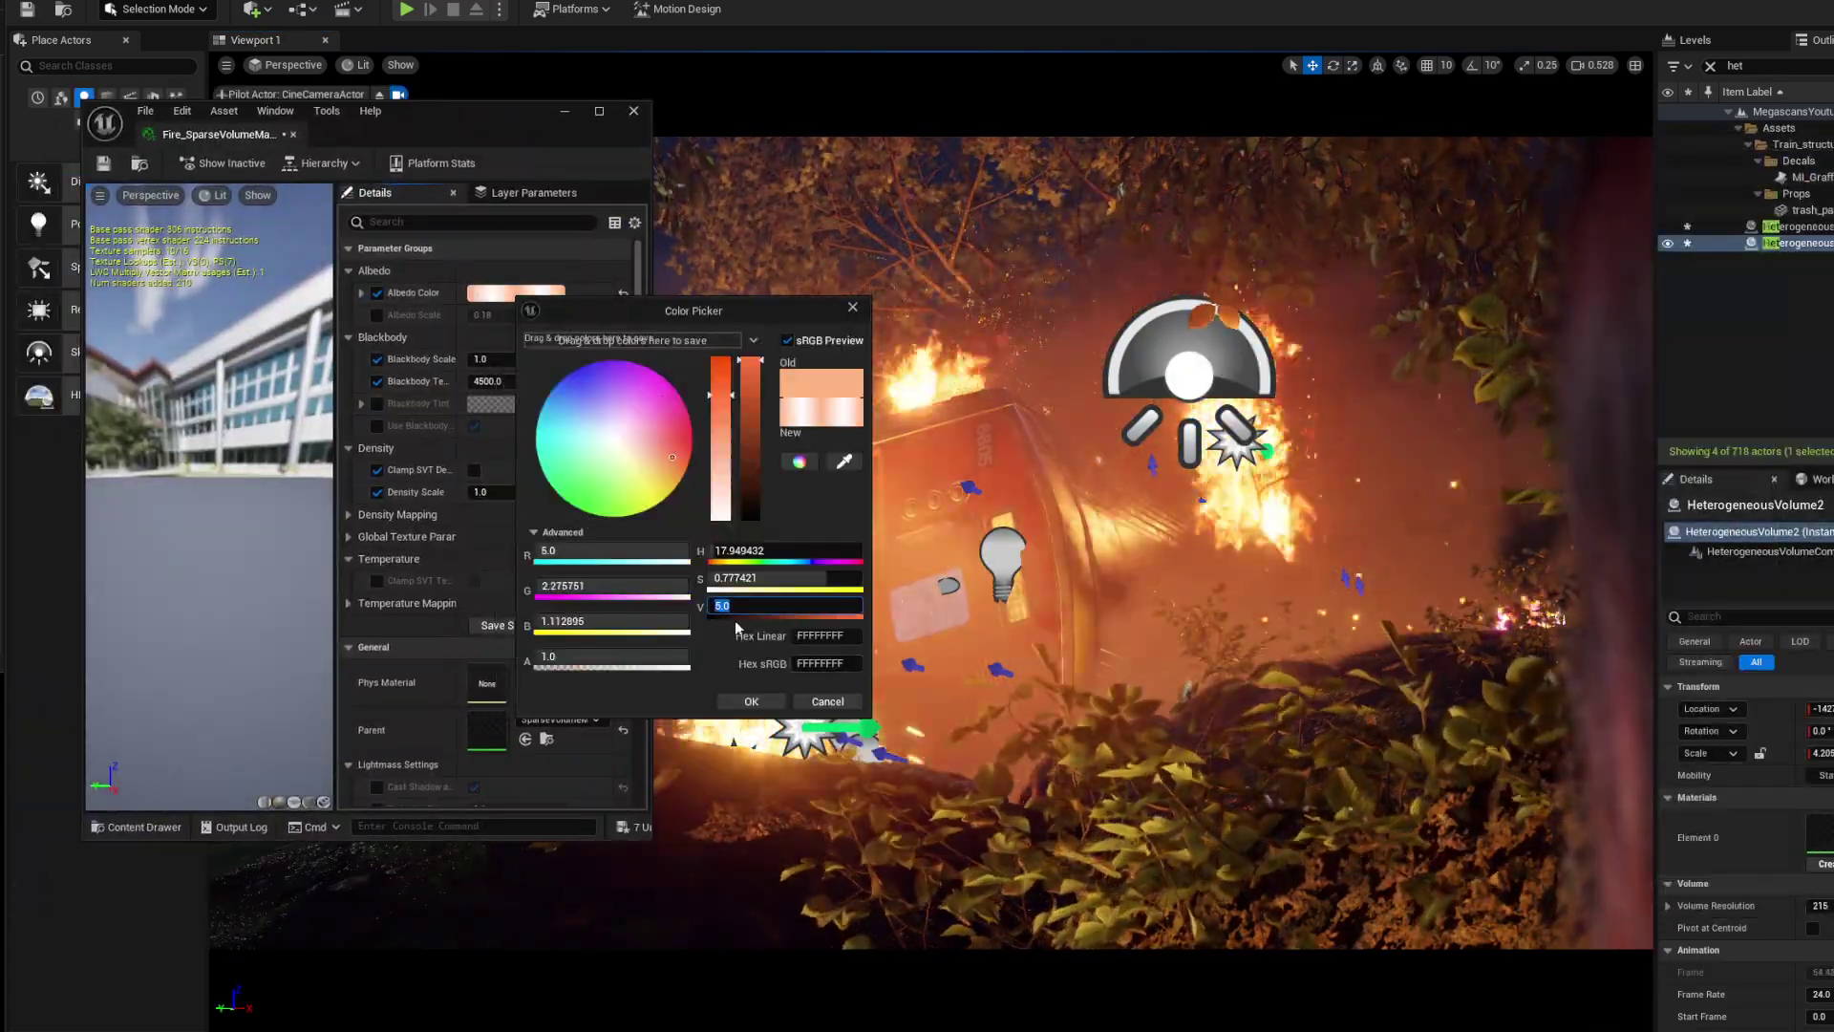
pyautogui.write('1')
pyautogui.press('Return')
# Make the albedo a pale peach at value 3 and lower Blackbody Scale to 0.192
pyautogui.moveTo(732, 394); pyautogui.dragTo(722, 436)
pyautogui.click(745, 606)
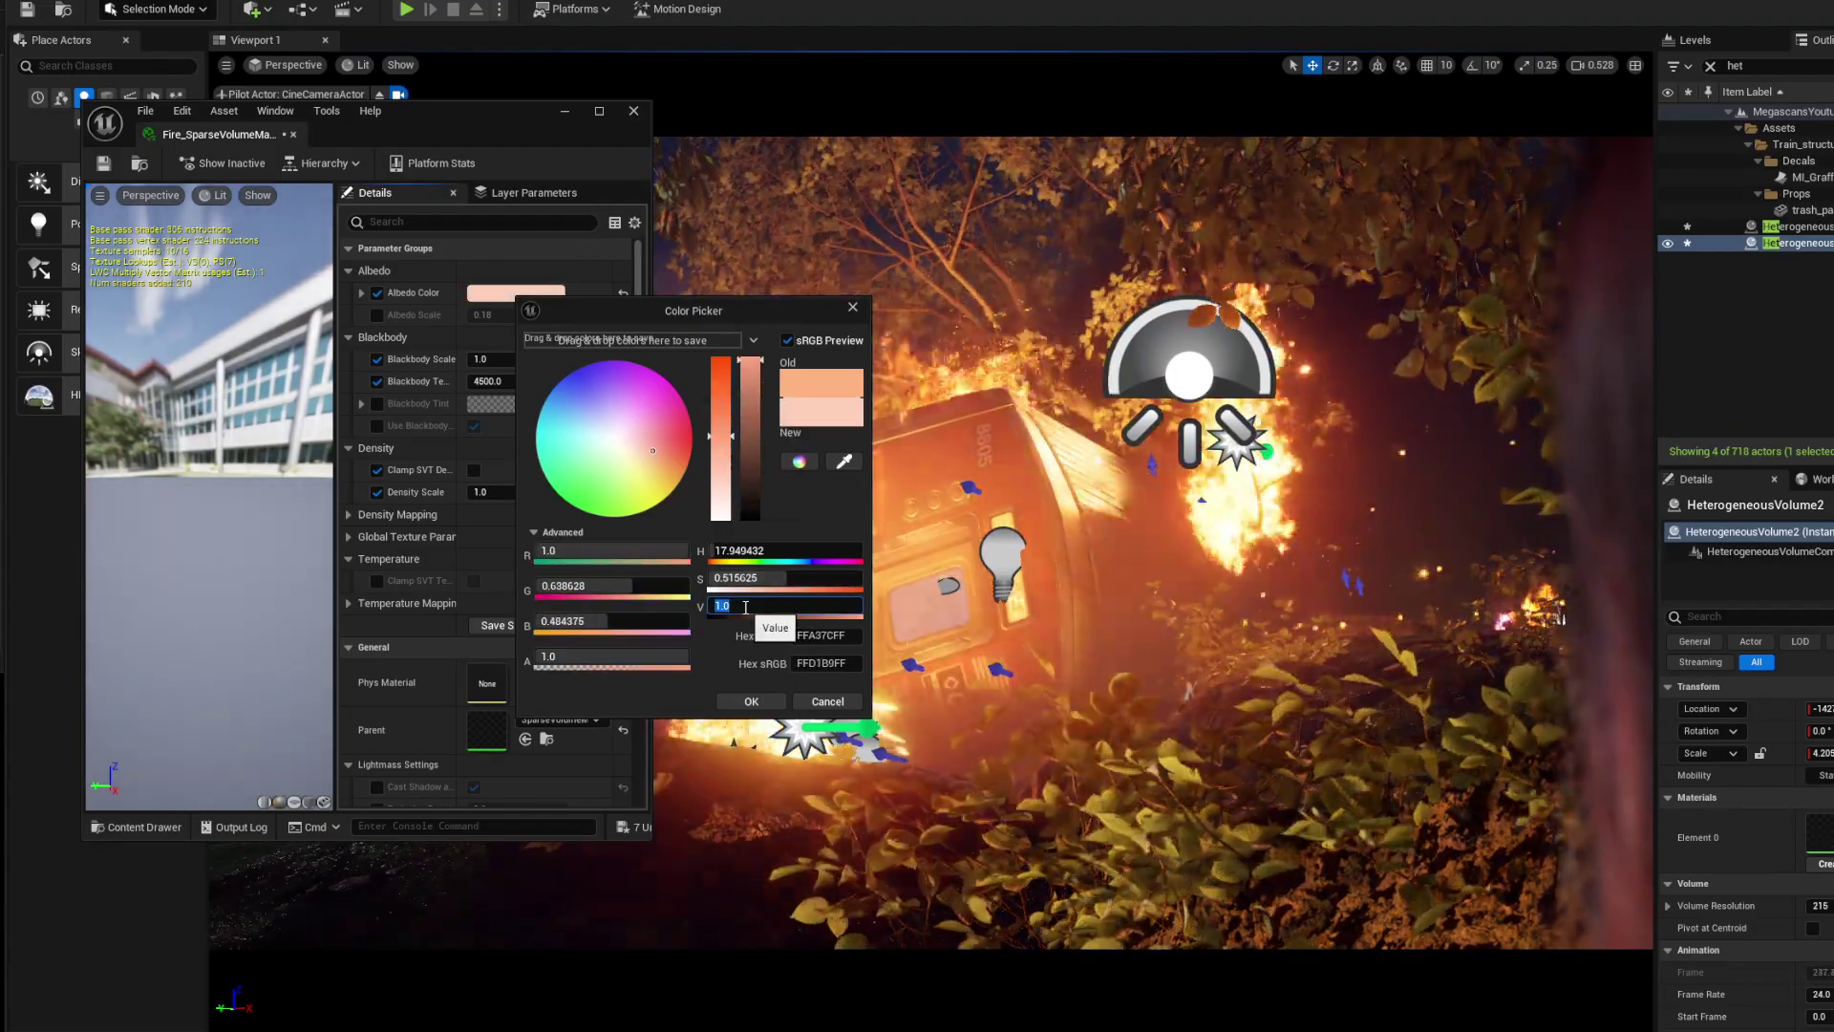
pyautogui.write('3')
pyautogui.press('Return')
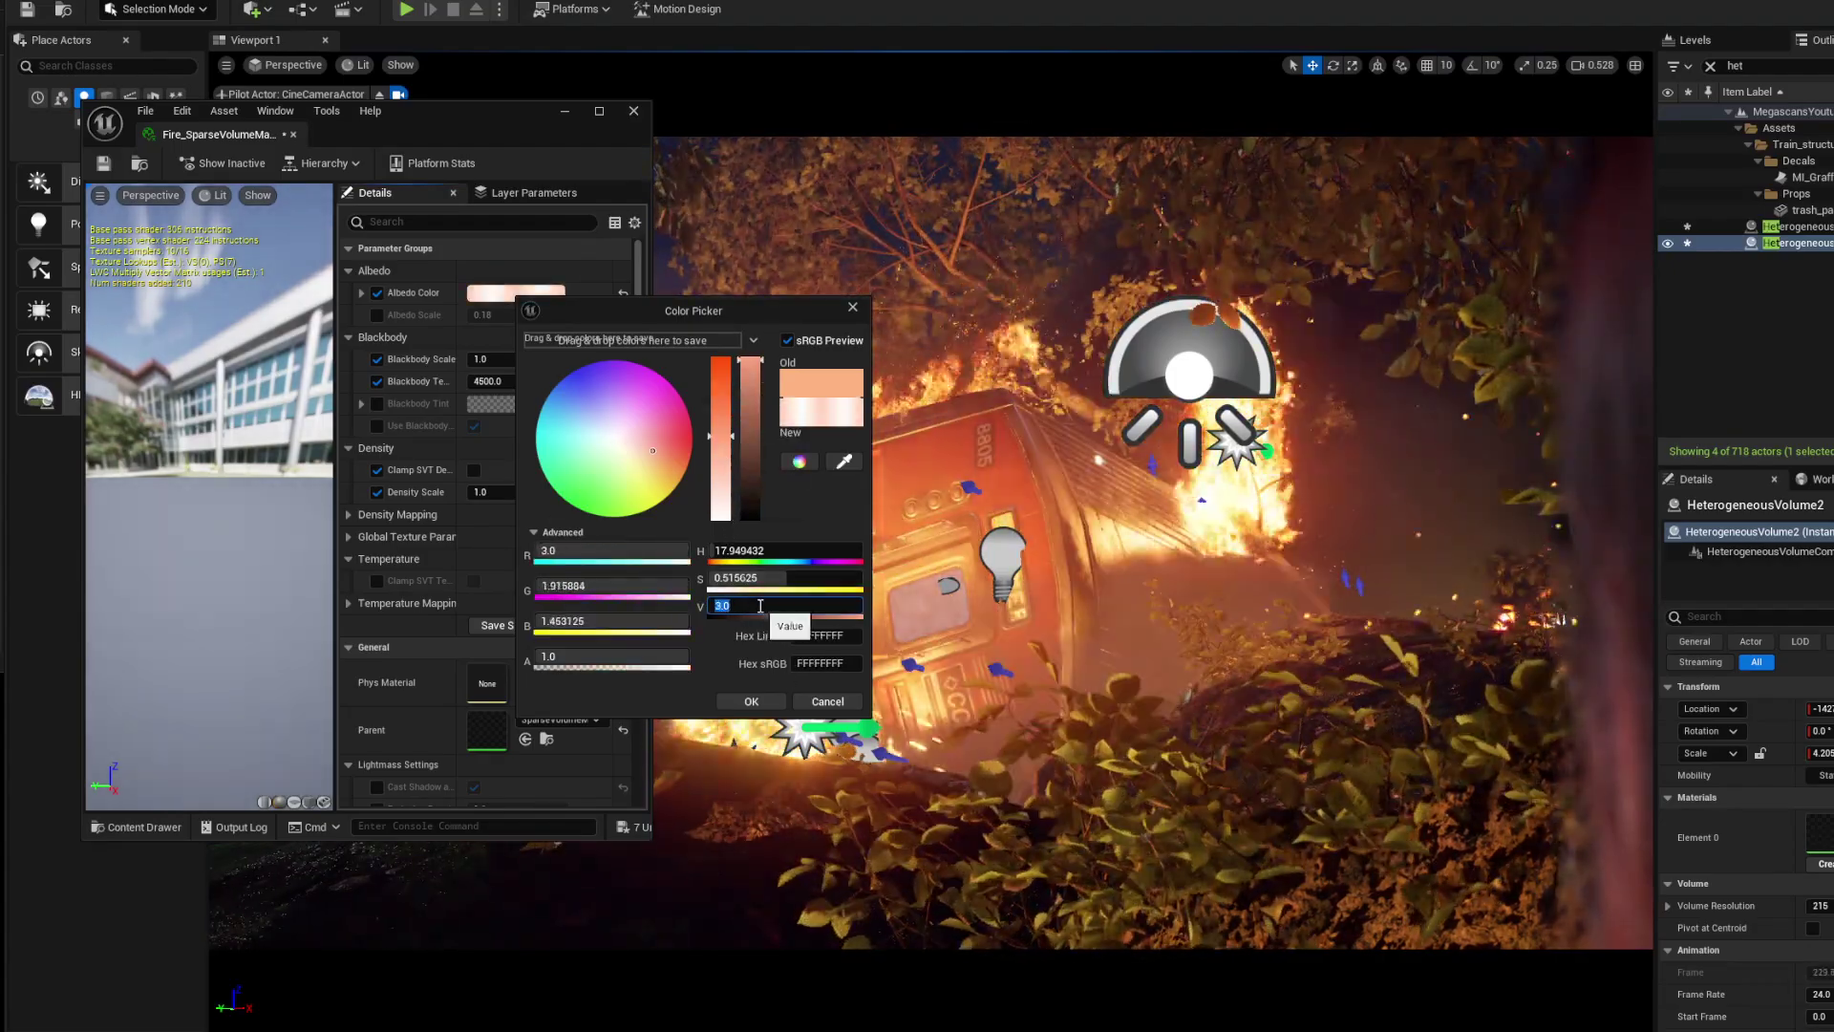
pyautogui.click(750, 701)
pyautogui.moveTo(482, 359)
pyautogui.mouseDown()
pyautogui.moveTo(535, 360)
pyautogui.moveTo(504, 362)
pyautogui.mouseUp()
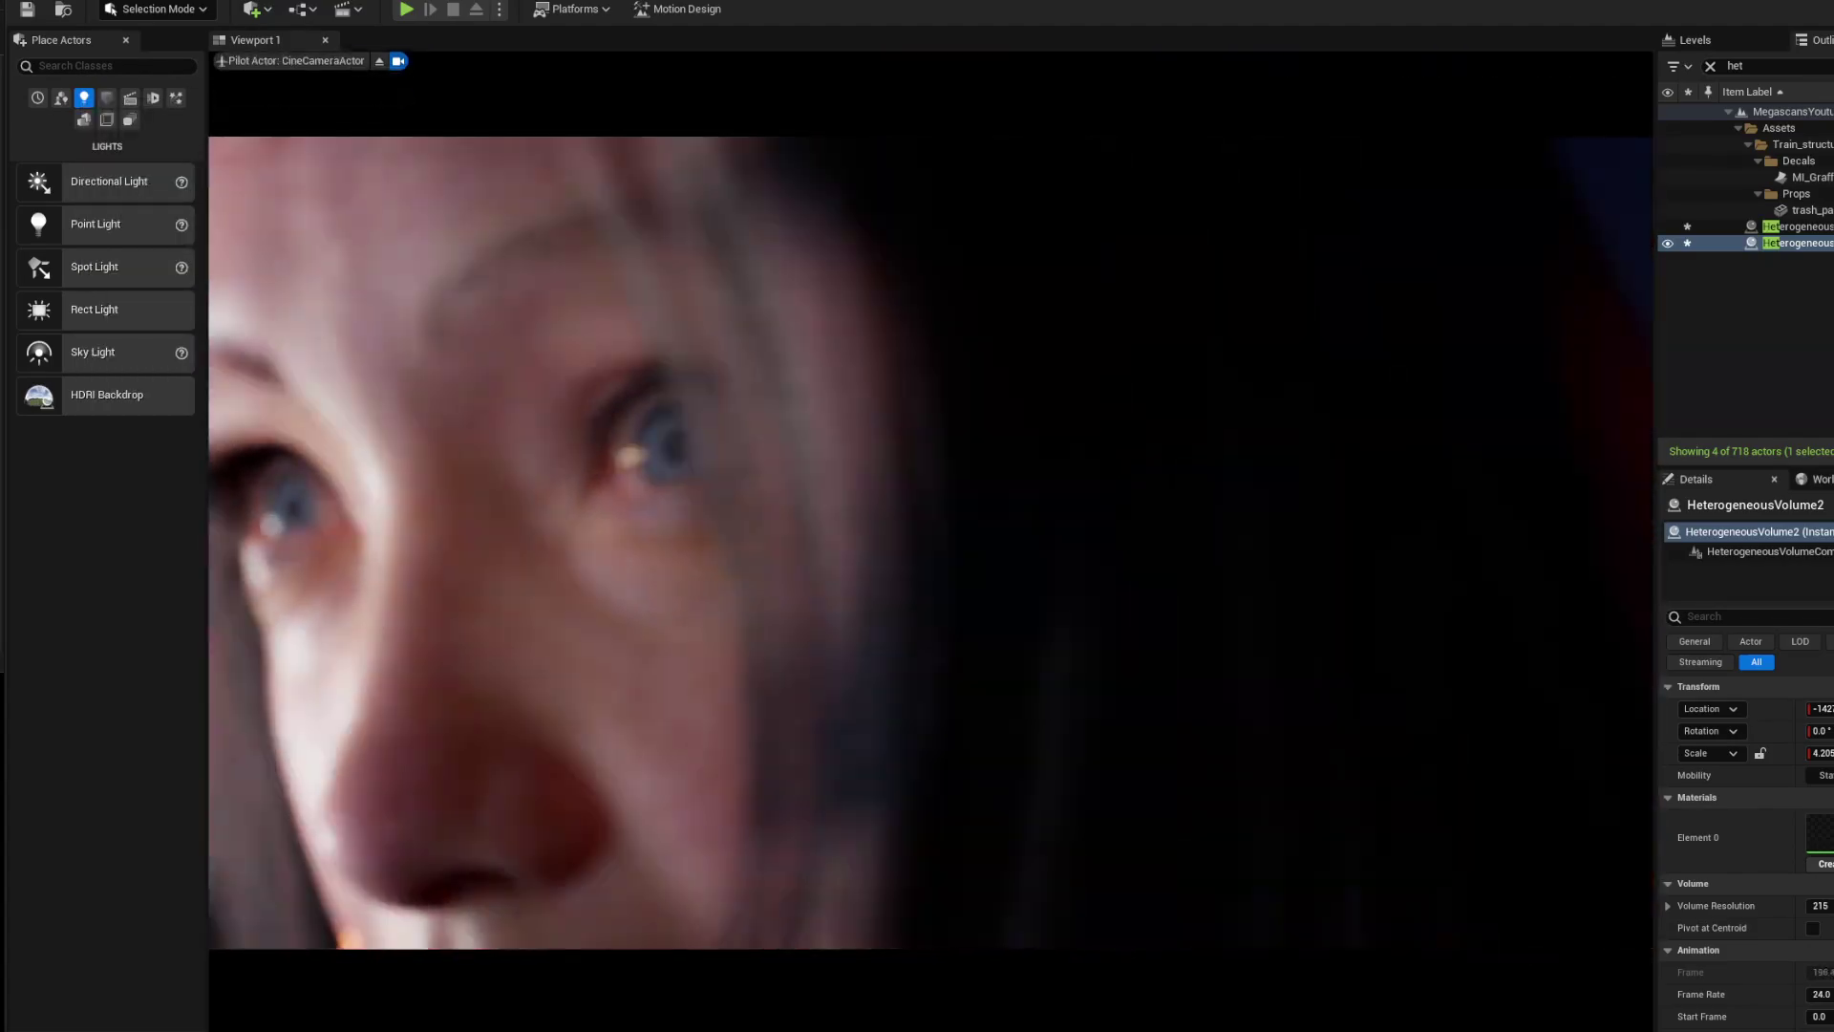